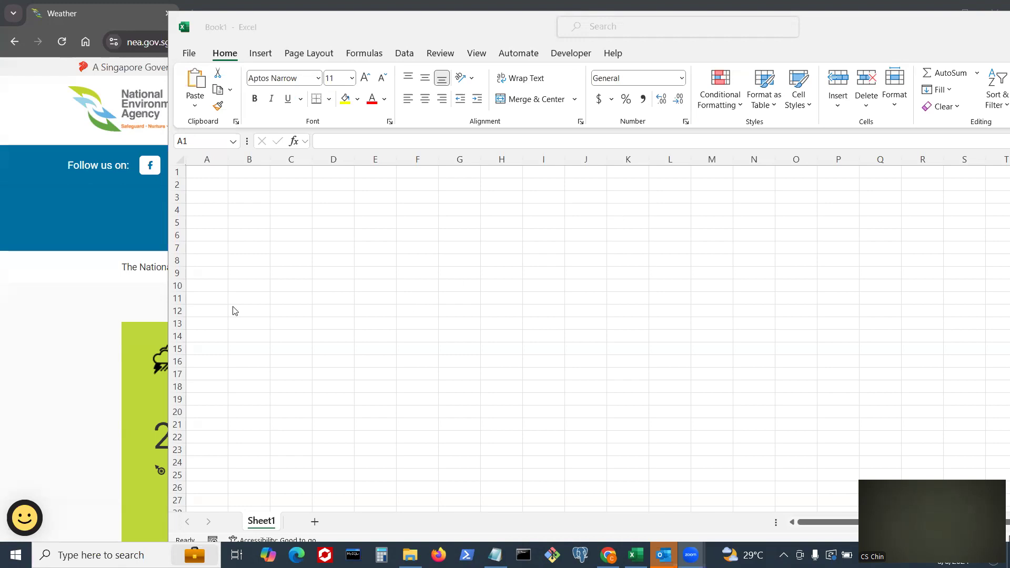
Step: Switch to the browser and copy the web address of the National Environment Agency weather page
{"action": "left_click", "coordinate": [30, 319]}
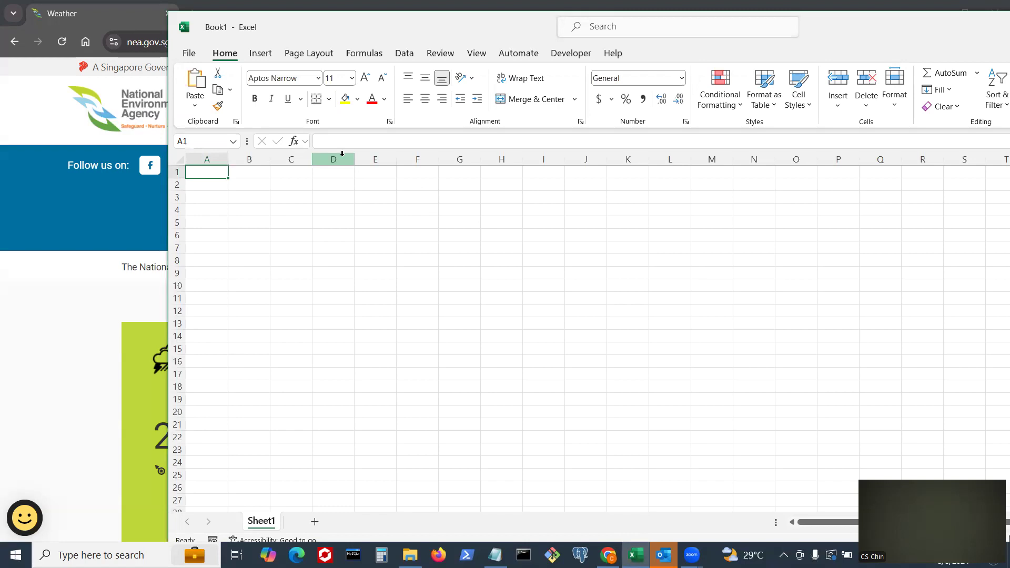
{"action": "left_click", "coordinate": [36, 255]}
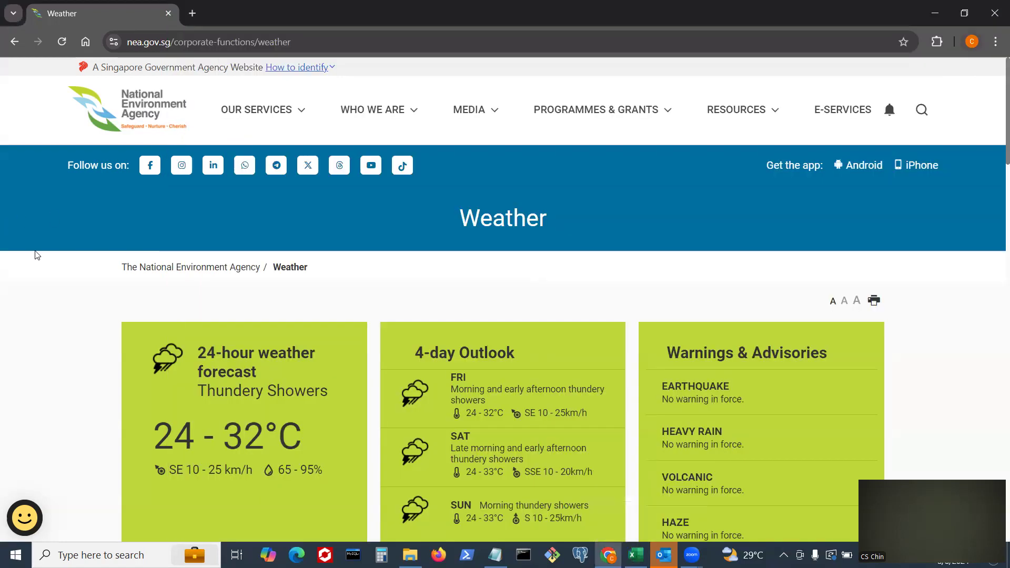
{"action": "left_click", "coordinate": [312, 44]}
{"action": "key", "text": "ctrl+c"}
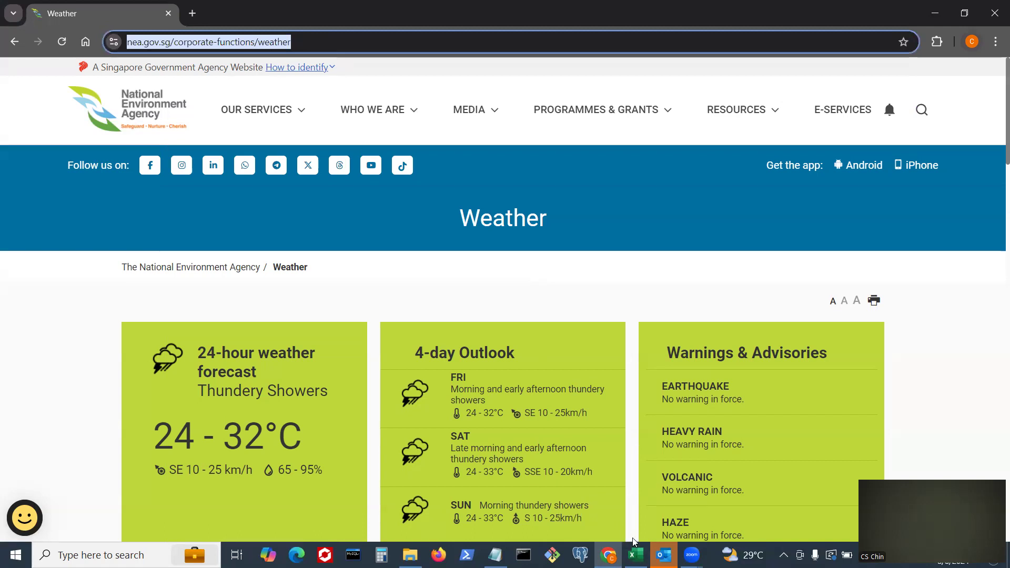
{"action": "left_click", "coordinate": [636, 555]}
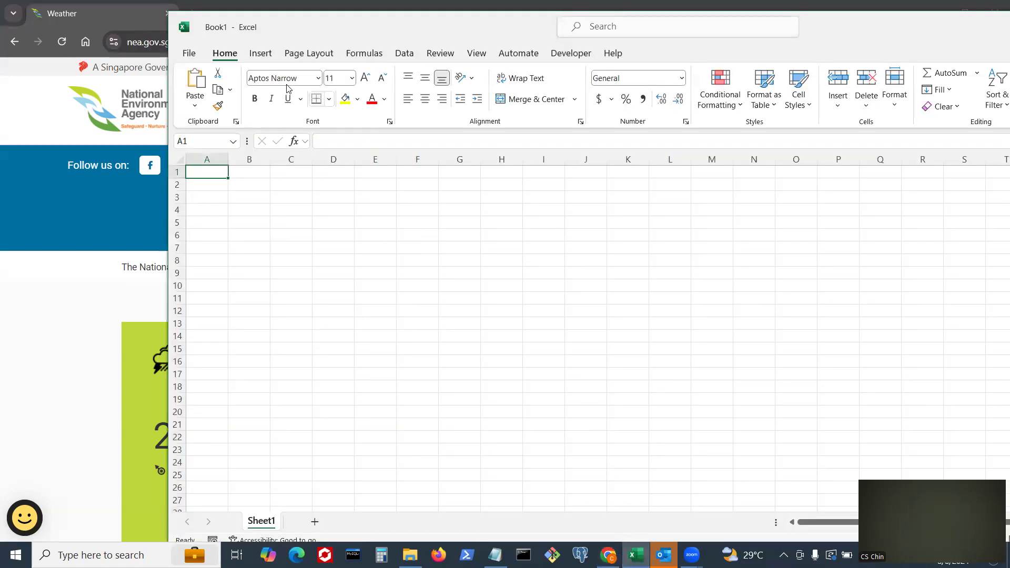
{"action": "left_click", "coordinate": [404, 53]}
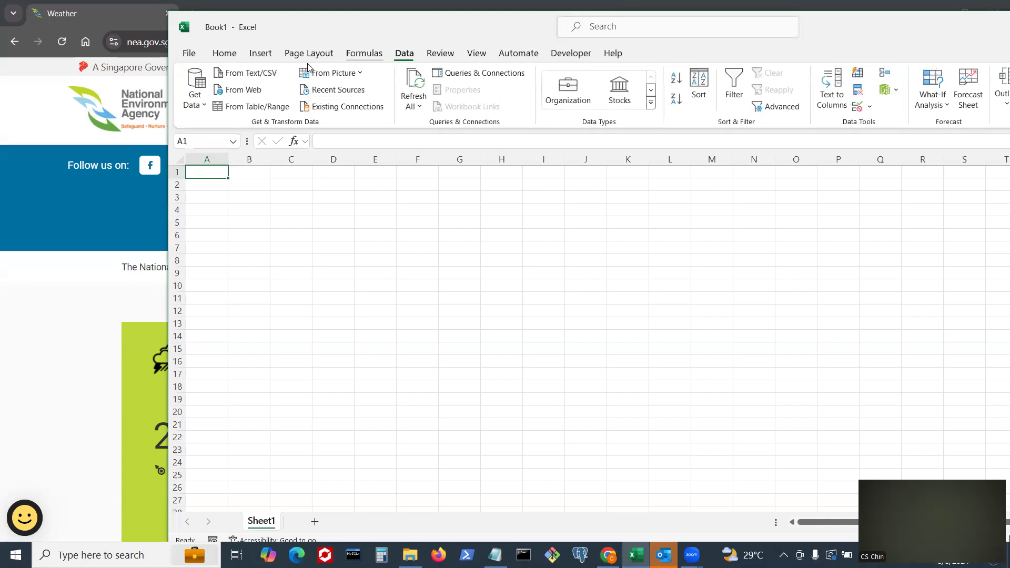
{"action": "left_click", "coordinate": [252, 90]}
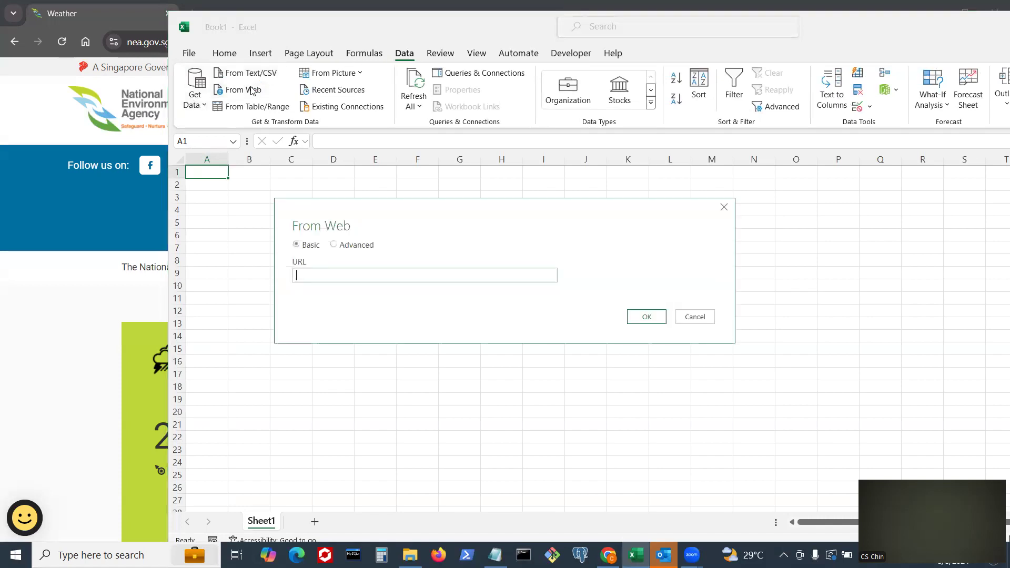
{"action": "key", "text": "ctrl+v"}
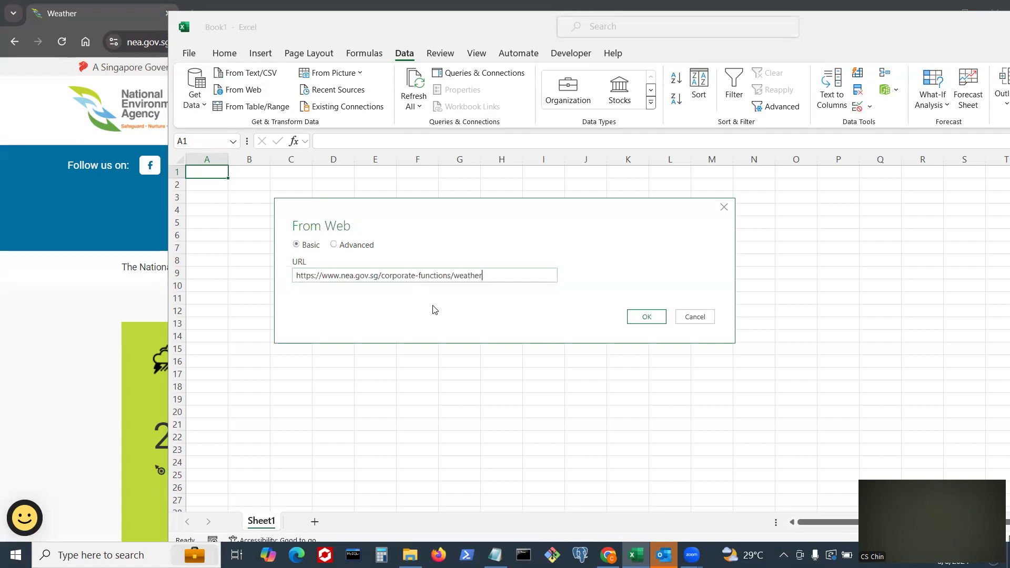
{"action": "left_click", "coordinate": [635, 319]}
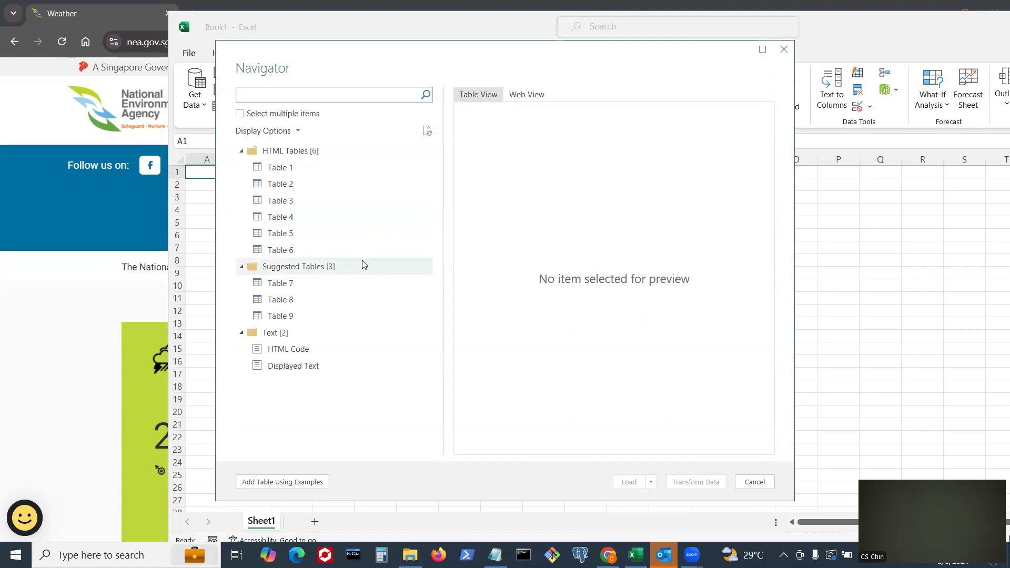
Step: Preview the HTML tables found on the weather page, Table 1 through Table 6, to see what each contains
{"action": "left_click", "coordinate": [361, 164]}
{"action": "left_click", "coordinate": [335, 183]}
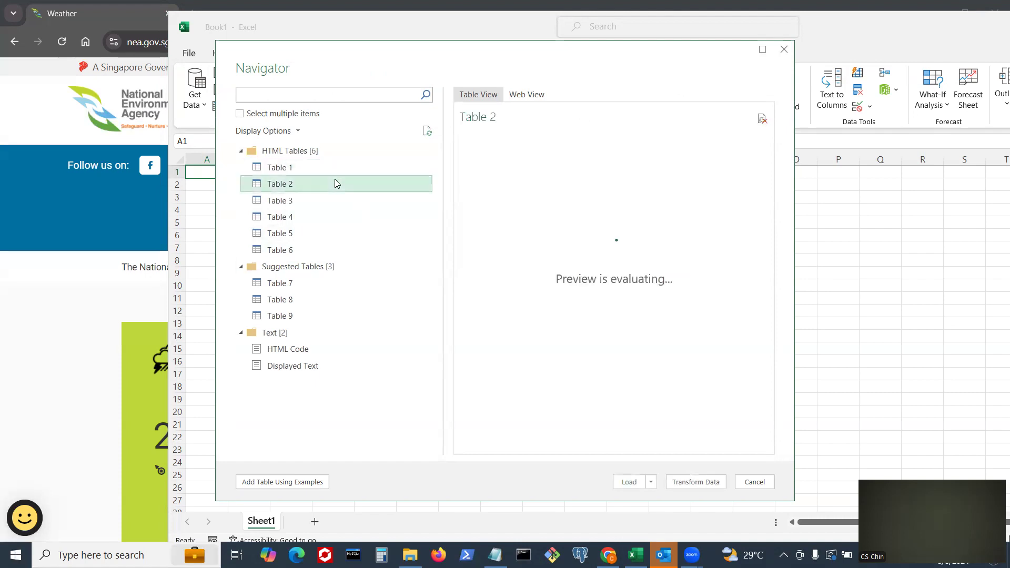
{"action": "left_click", "coordinate": [324, 200]}
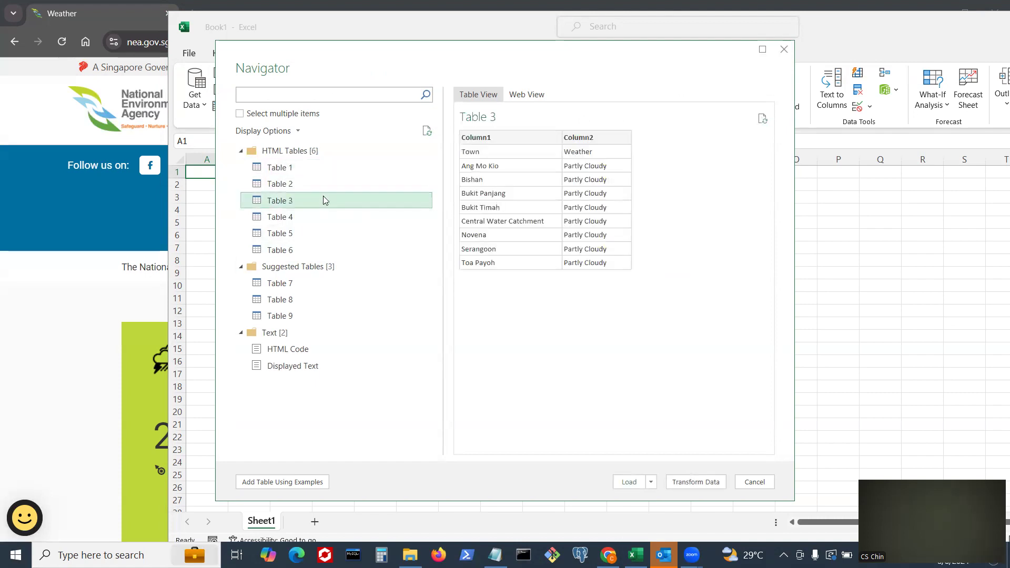
{"action": "left_click", "coordinate": [331, 187]}
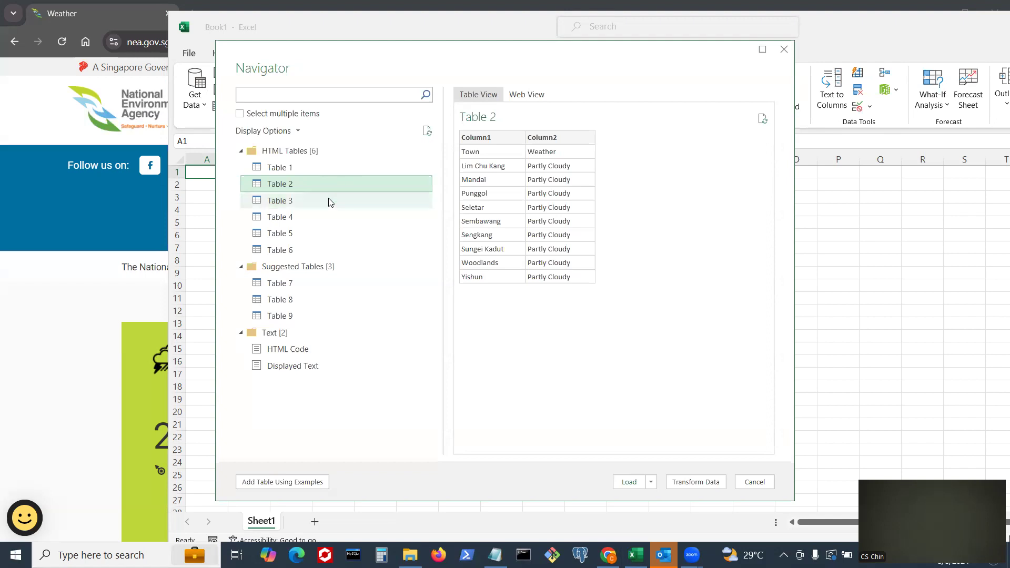
{"action": "left_click", "coordinate": [330, 207]}
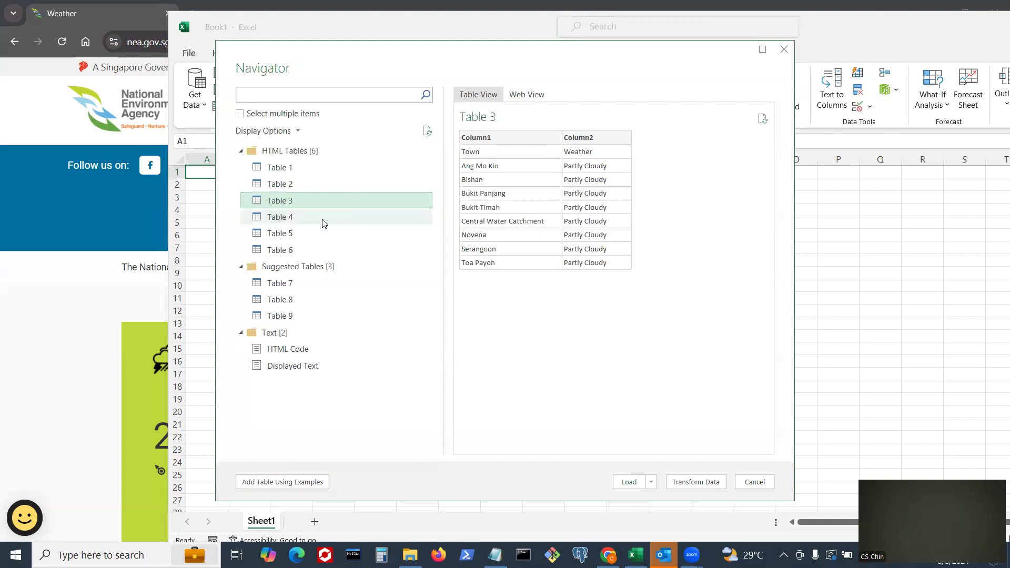
{"action": "left_click", "coordinate": [322, 220]}
{"action": "left_click", "coordinate": [316, 232]}
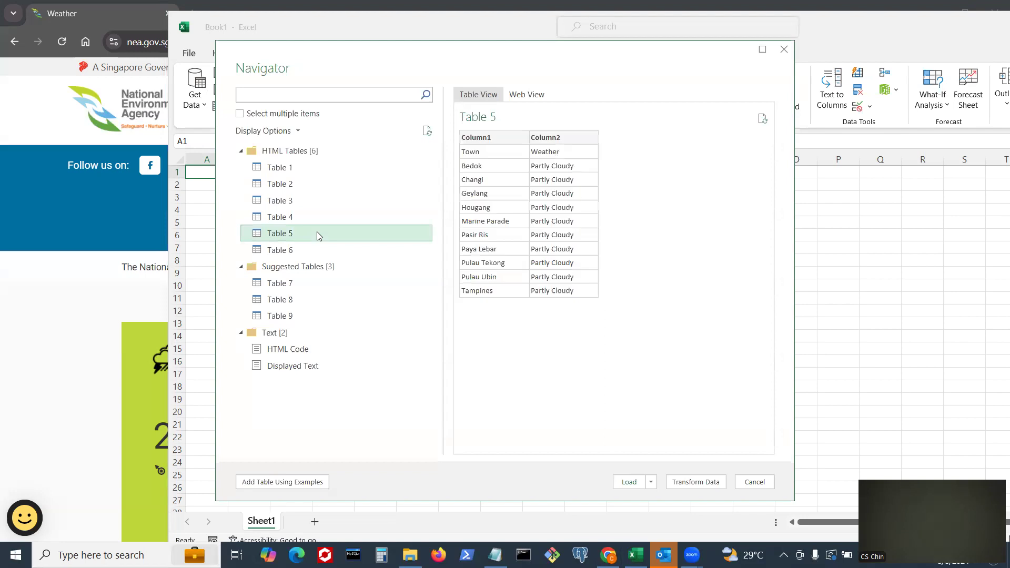
{"action": "left_click", "coordinate": [318, 250]}
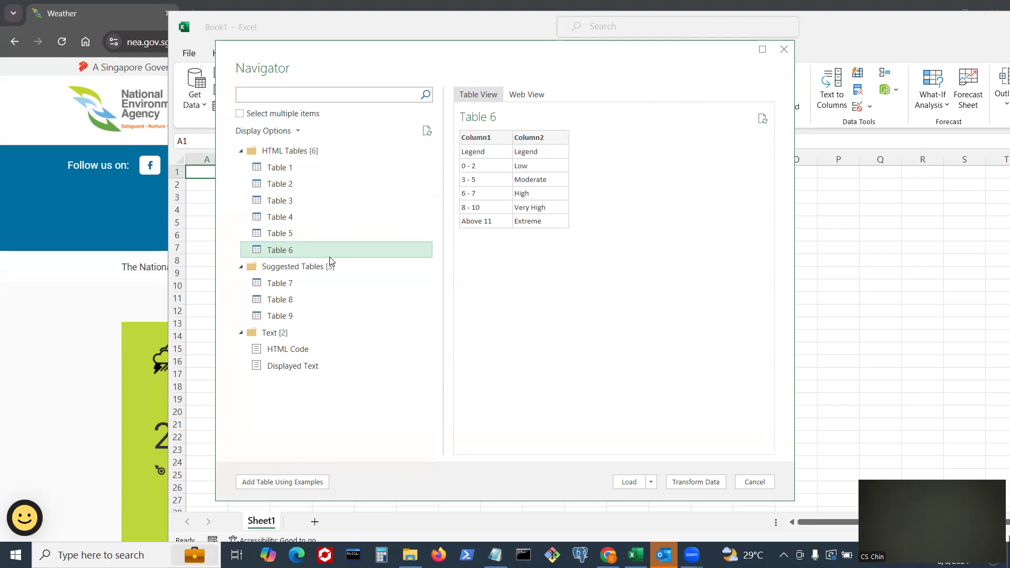
Step: Choose the suggested Table 8, check all its columns and open it for transformation in Power Query Editor
{"action": "left_click", "coordinate": [306, 304]}
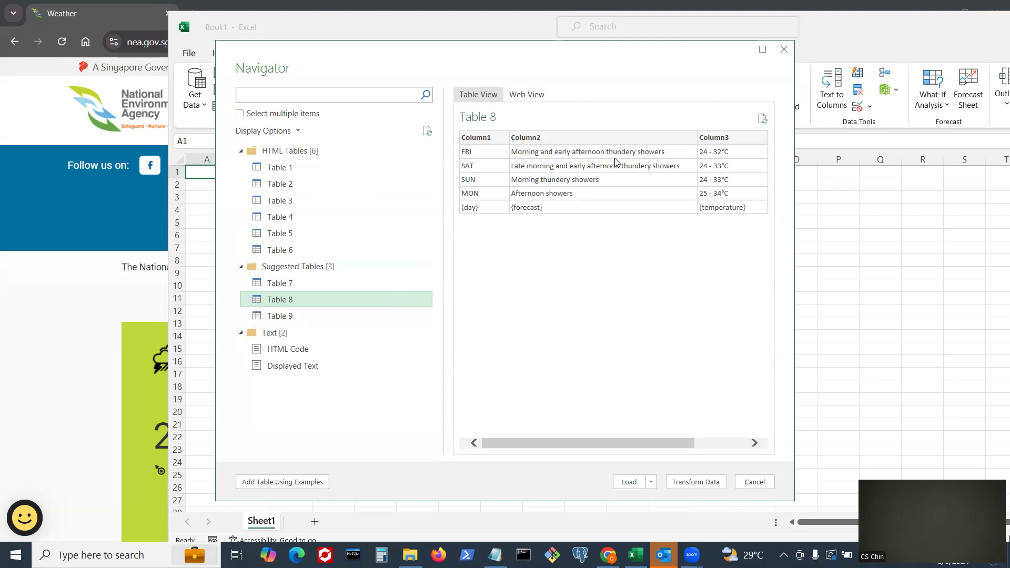
{"action": "left_click_drag", "start_coordinate": [608, 442], "coordinate": [710, 439]}
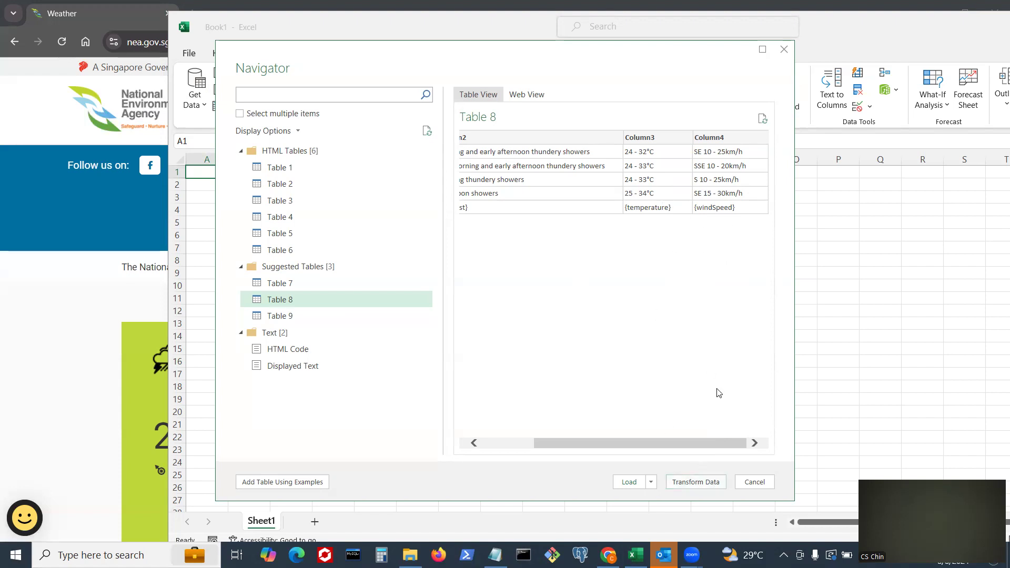
{"action": "left_click", "coordinate": [692, 482]}
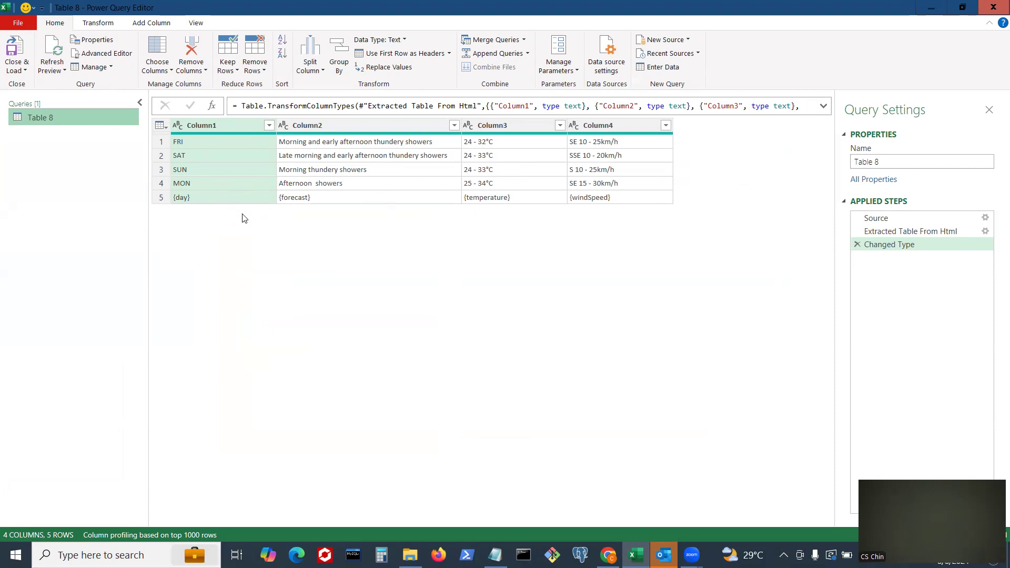
Step: Remove 1 row from the bottom of the table to drop the {day} placeholder row
{"action": "left_click", "coordinate": [160, 198]}
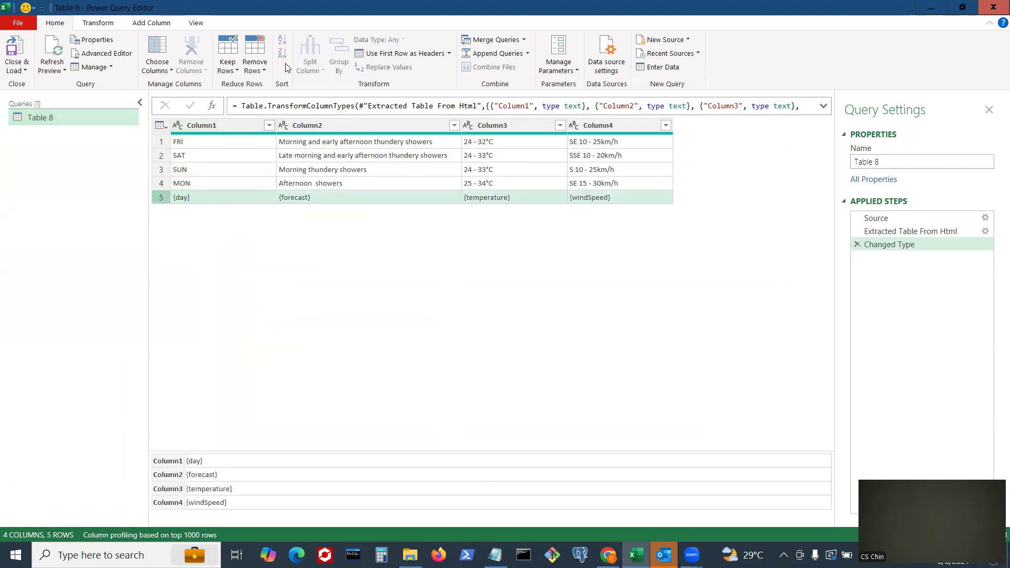
{"action": "left_click", "coordinate": [258, 69]}
{"action": "left_click", "coordinate": [298, 97]}
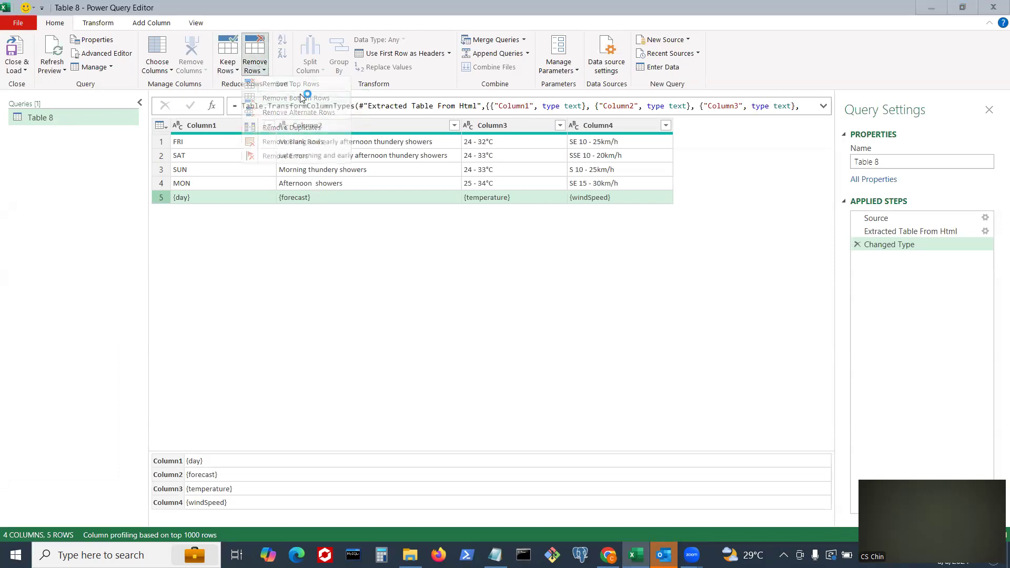
{"action": "type", "text": "1"}
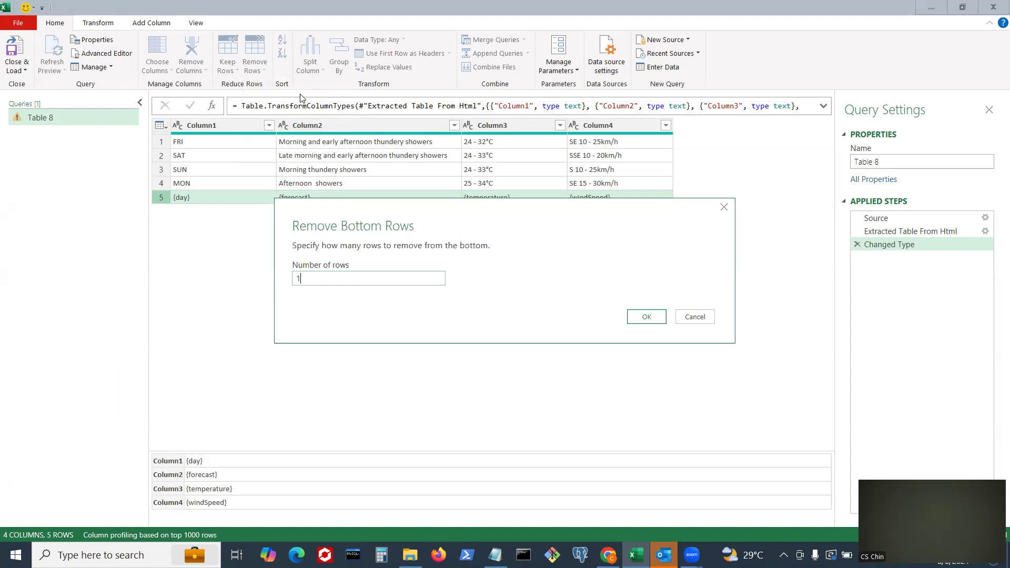
{"action": "key", "text": "Return"}
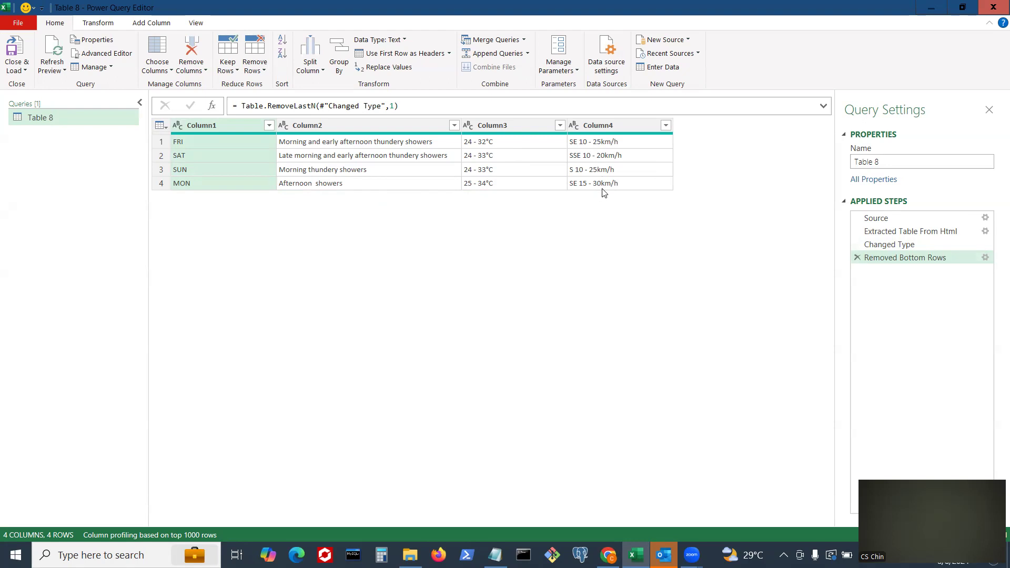
Step: Split Column3, the temperature range, by the custom delimiter "-" at each occurrence
{"action": "left_click", "coordinate": [518, 126]}
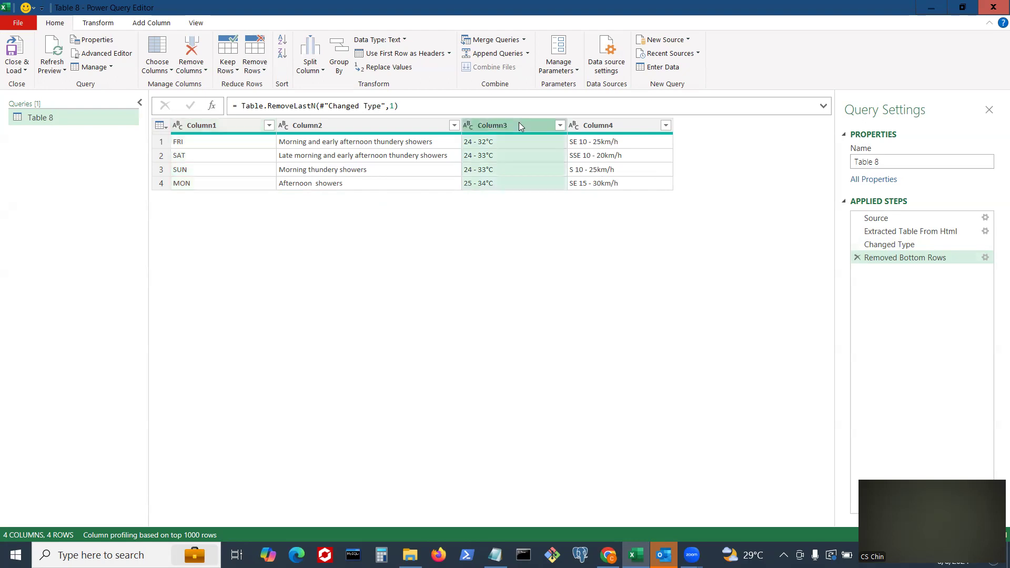
{"action": "right_click", "coordinate": [518, 126]}
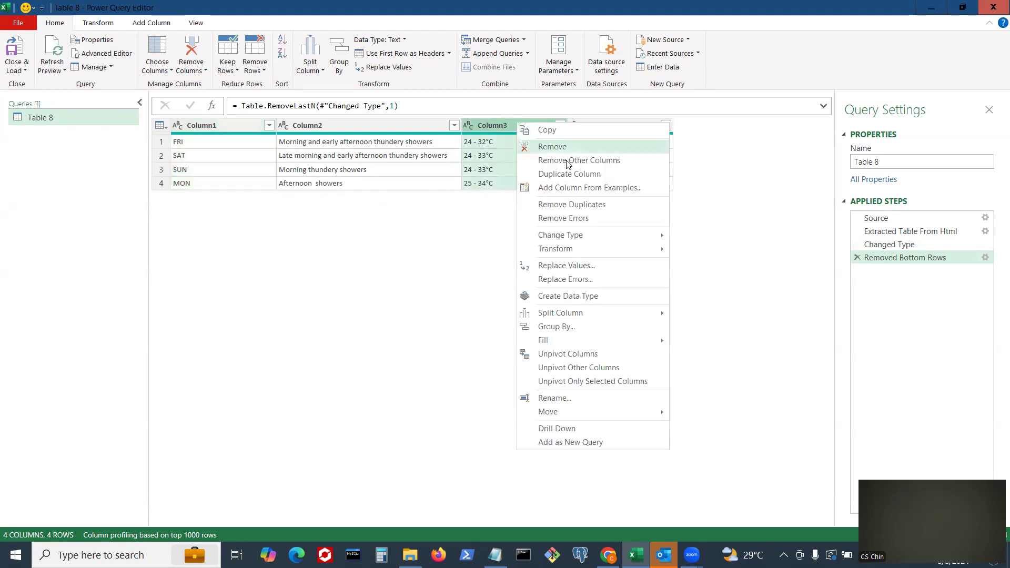
{"action": "mouse_move", "coordinate": [566, 314]}
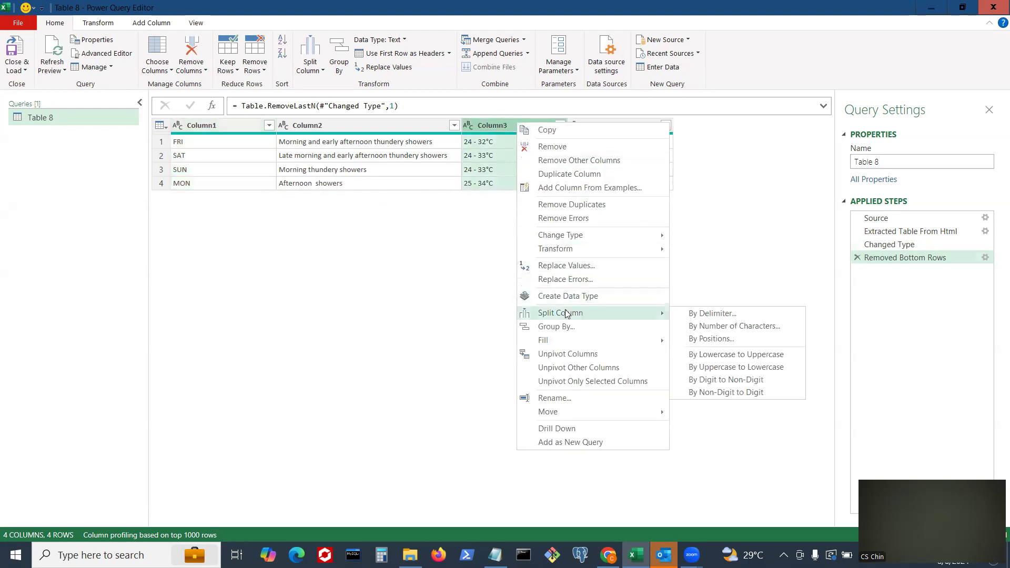
{"action": "left_click", "coordinate": [705, 315]}
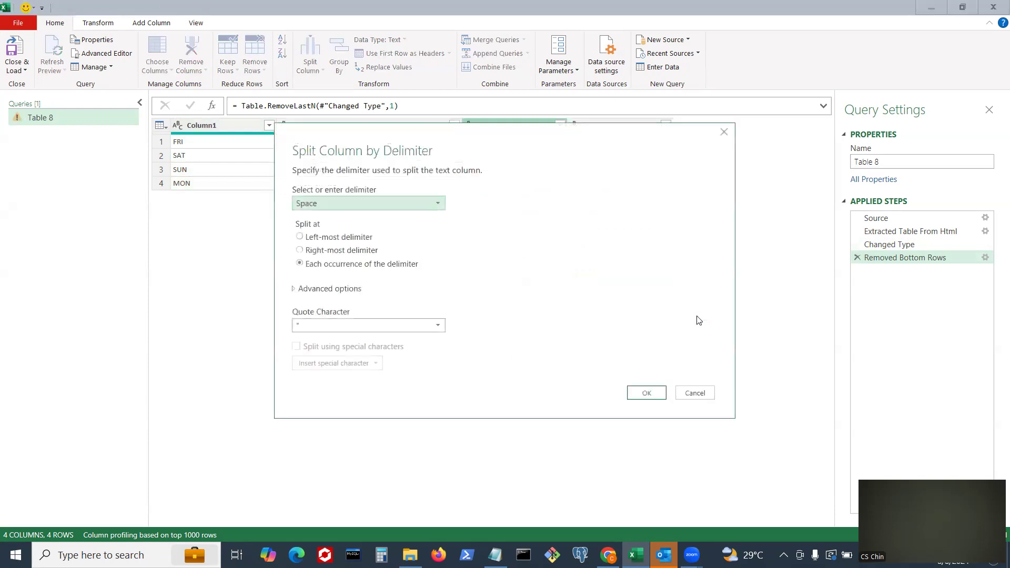
{"action": "left_click", "coordinate": [436, 209]}
{"action": "left_click", "coordinate": [353, 295]}
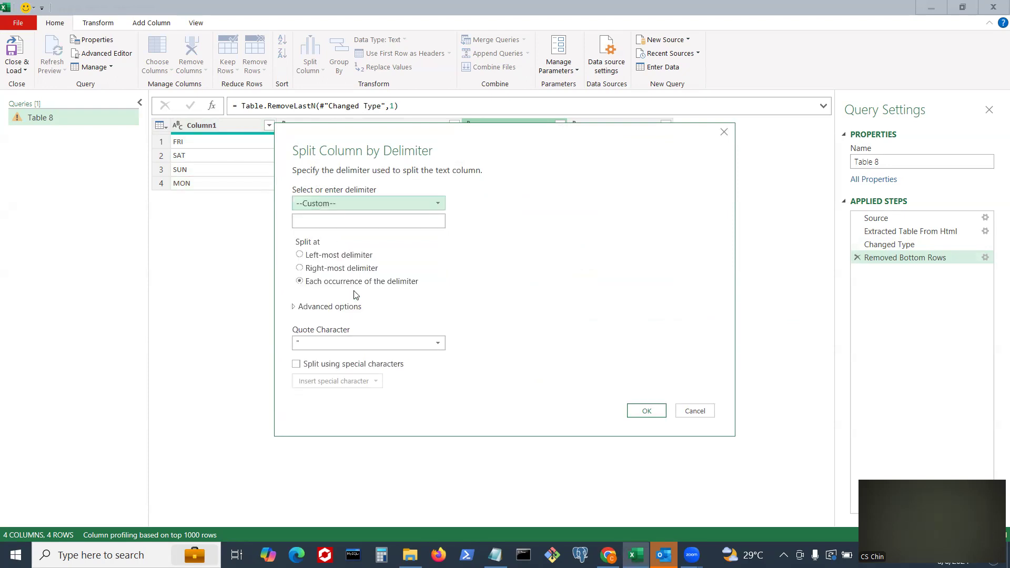
{"action": "left_click", "coordinate": [367, 222]}
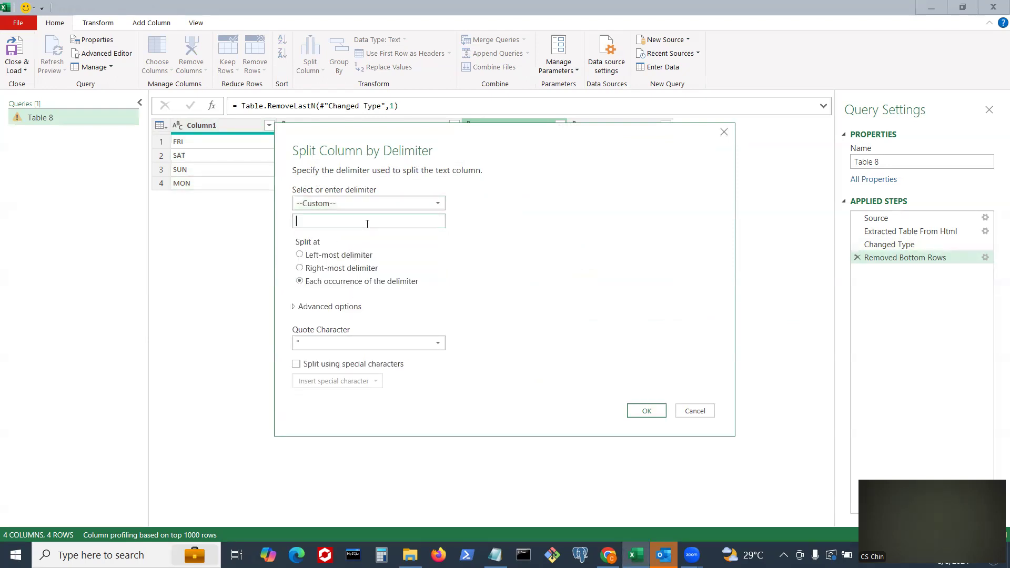
{"action": "type", "text": "-"}
{"action": "left_click", "coordinate": [648, 411]}
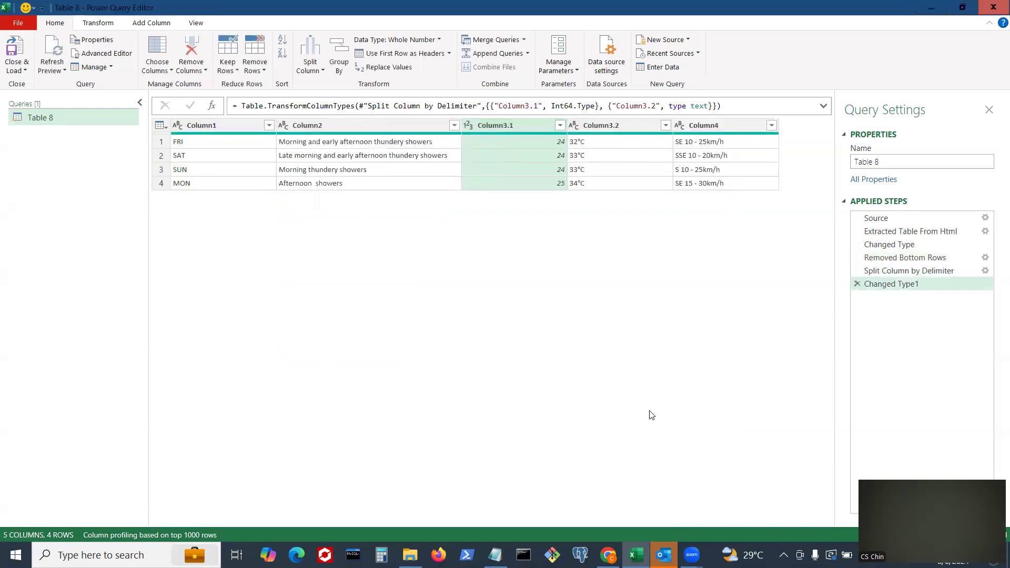
Step: Split Column3.2 from digit to non-digit to separate the maximum temperature from its °C unit
{"action": "left_click", "coordinate": [619, 126]}
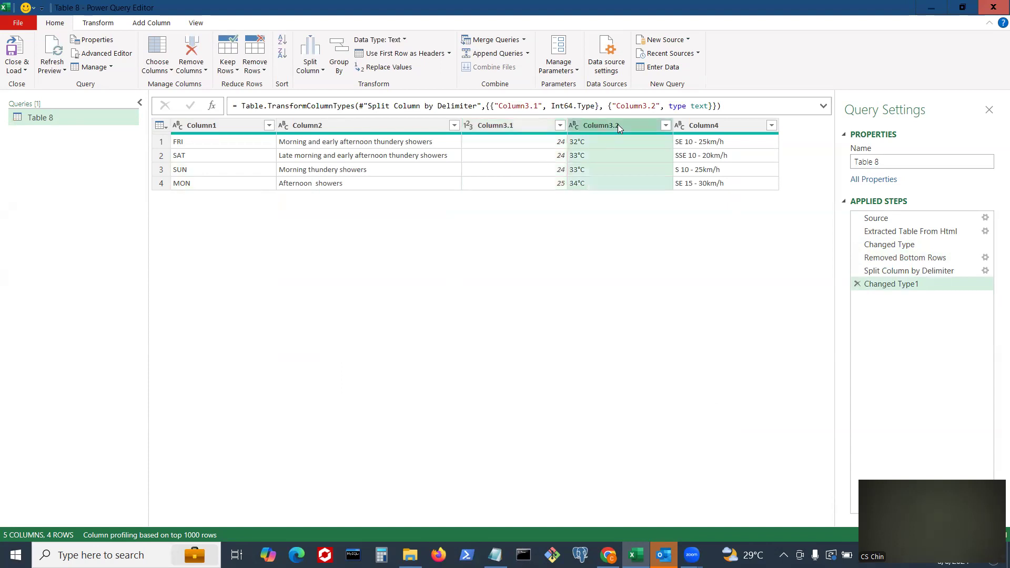
{"action": "right_click", "coordinate": [617, 124]}
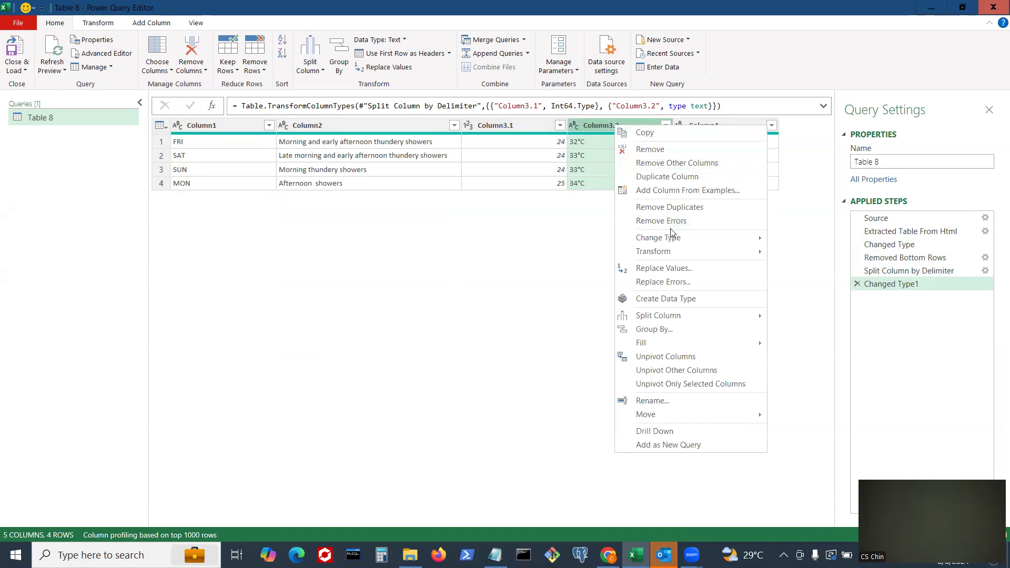
{"action": "mouse_move", "coordinate": [673, 319]}
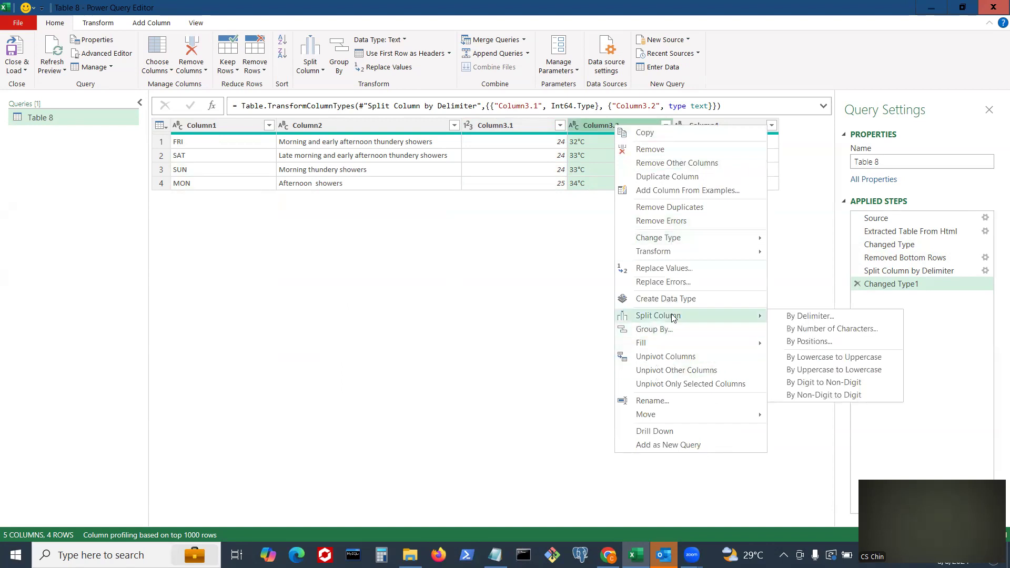
{"action": "left_click", "coordinate": [820, 387]}
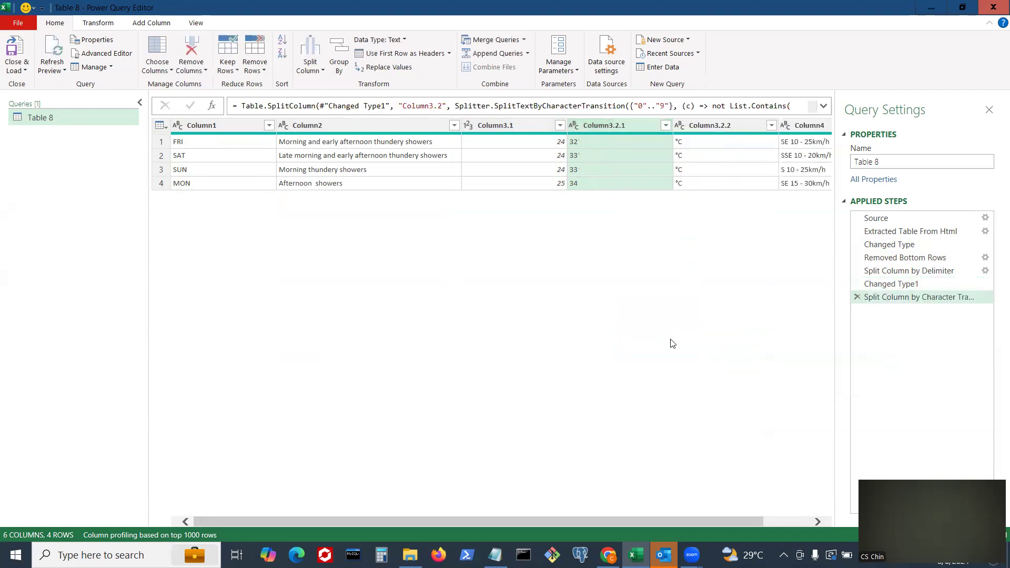
Step: Split Column4, the wind data, by the custom delimiter " - " at each occurrence
{"action": "left_click_drag", "start_coordinate": [662, 519], "coordinate": [771, 534]}
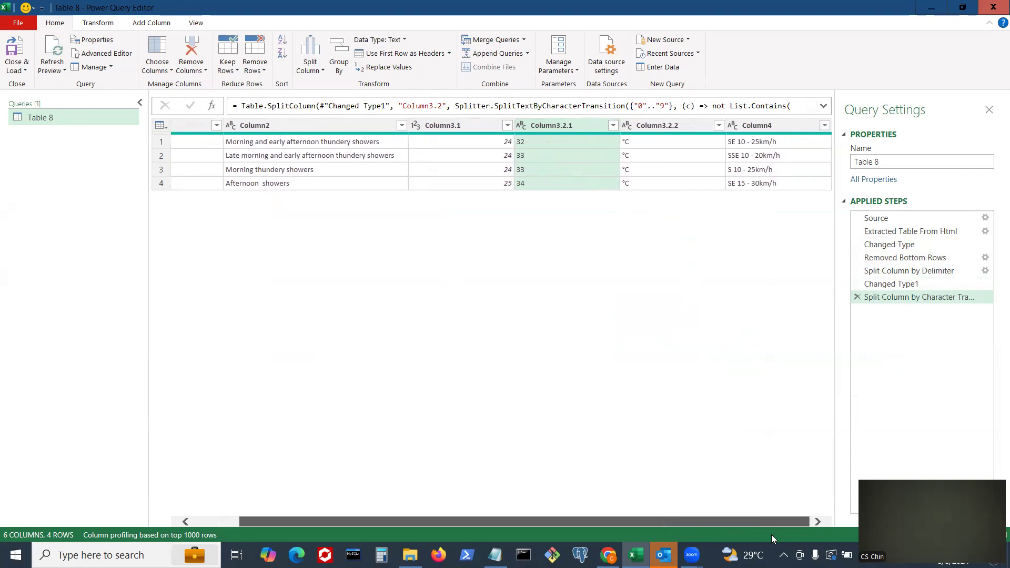
{"action": "left_click", "coordinate": [767, 126]}
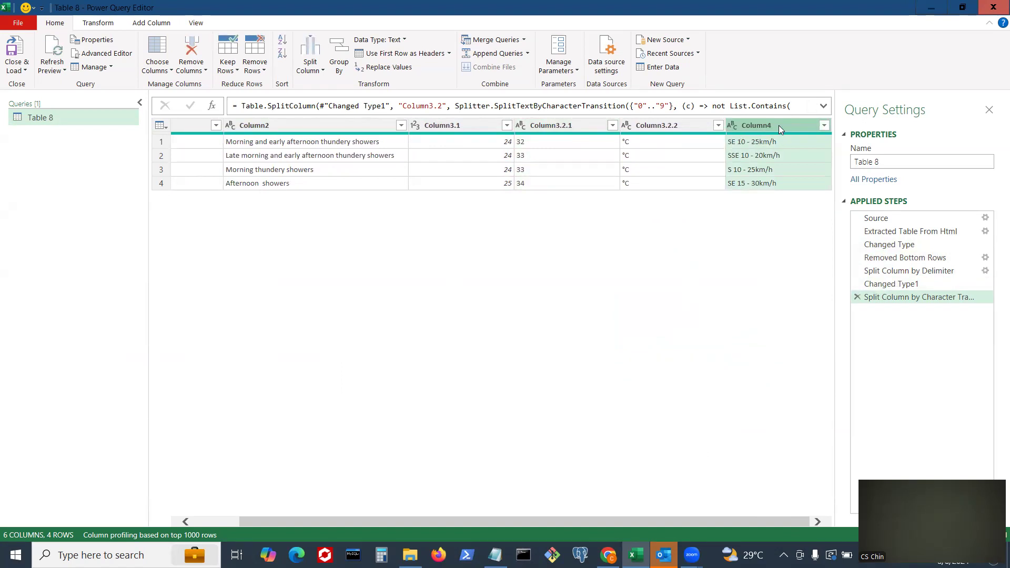
{"action": "right_click", "coordinate": [778, 125]}
{"action": "mouse_move", "coordinate": [848, 315]}
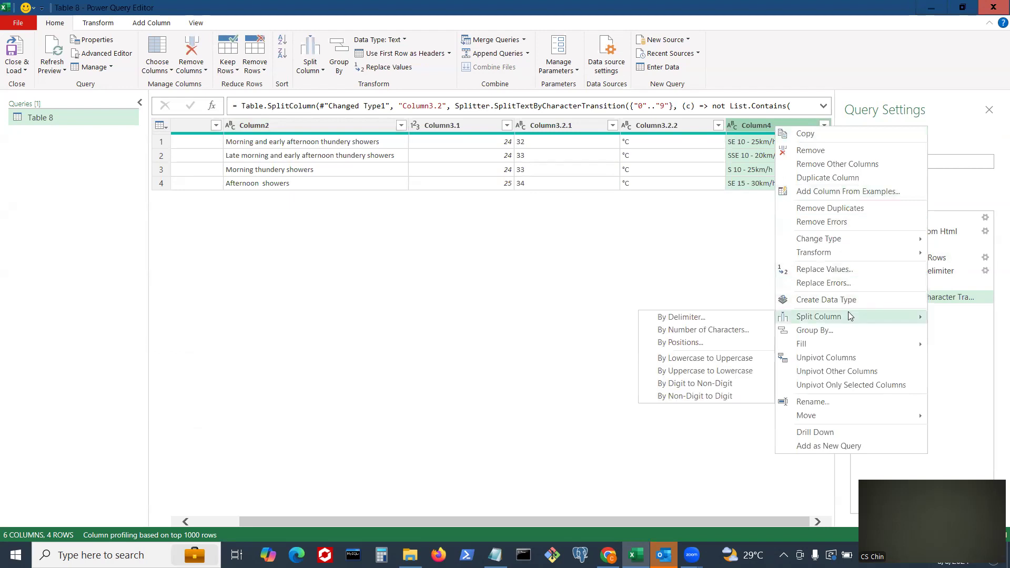
{"action": "left_click", "coordinate": [757, 318]}
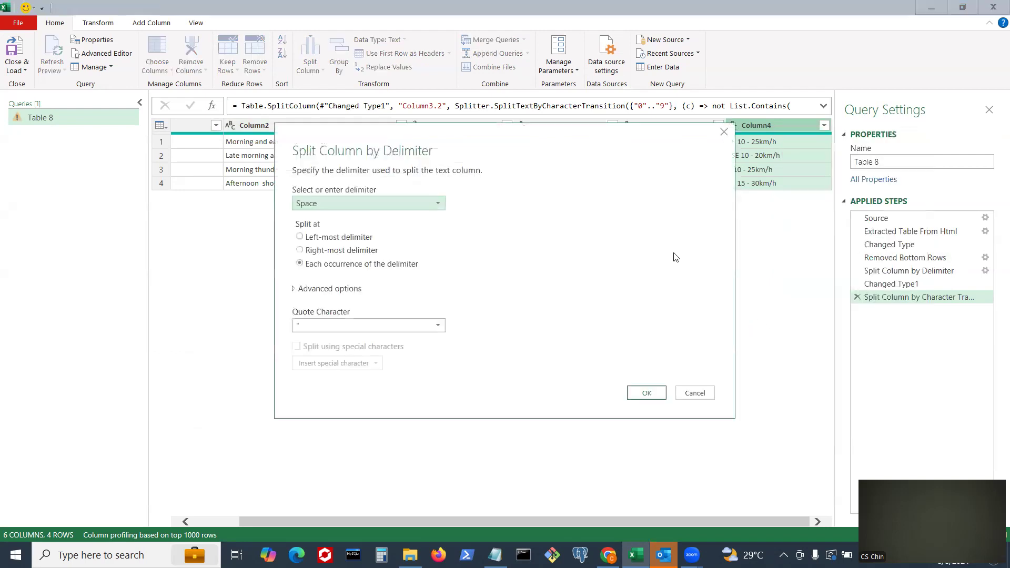
{"action": "left_click", "coordinate": [436, 203]}
{"action": "left_click", "coordinate": [358, 297]}
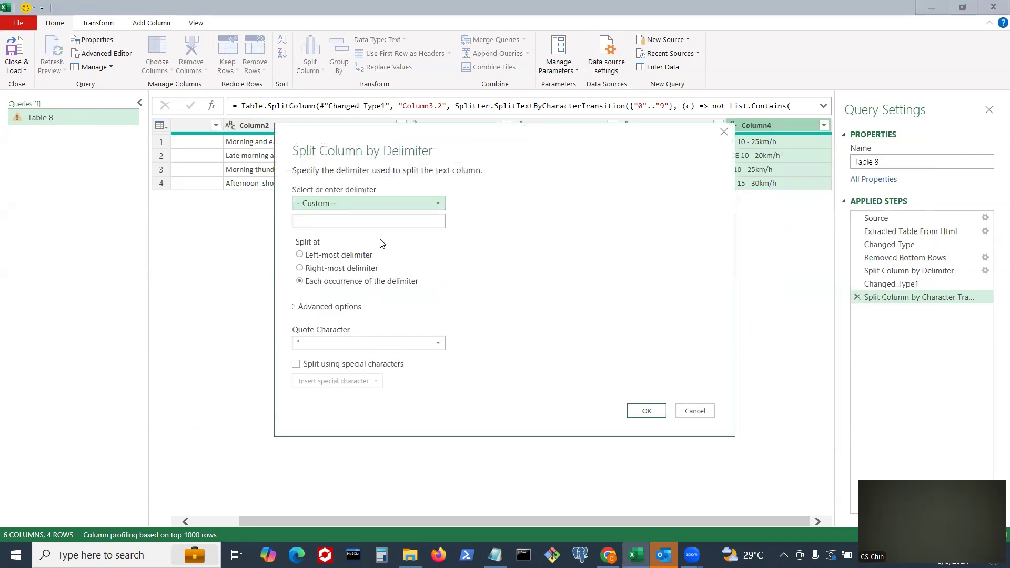
{"action": "left_click", "coordinate": [402, 220]}
{"action": "type", "text": "-"}
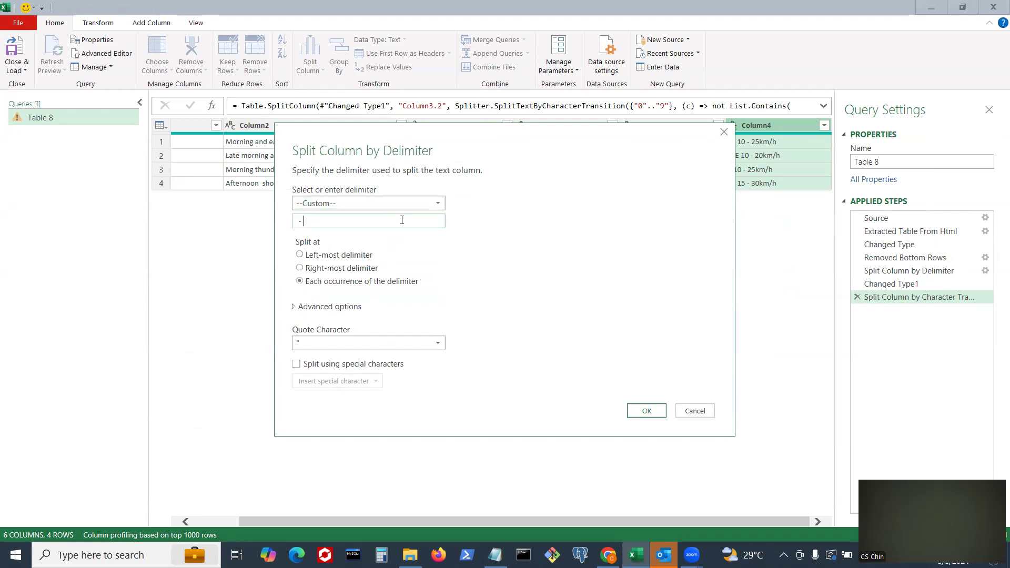
{"action": "key", "text": "Return"}
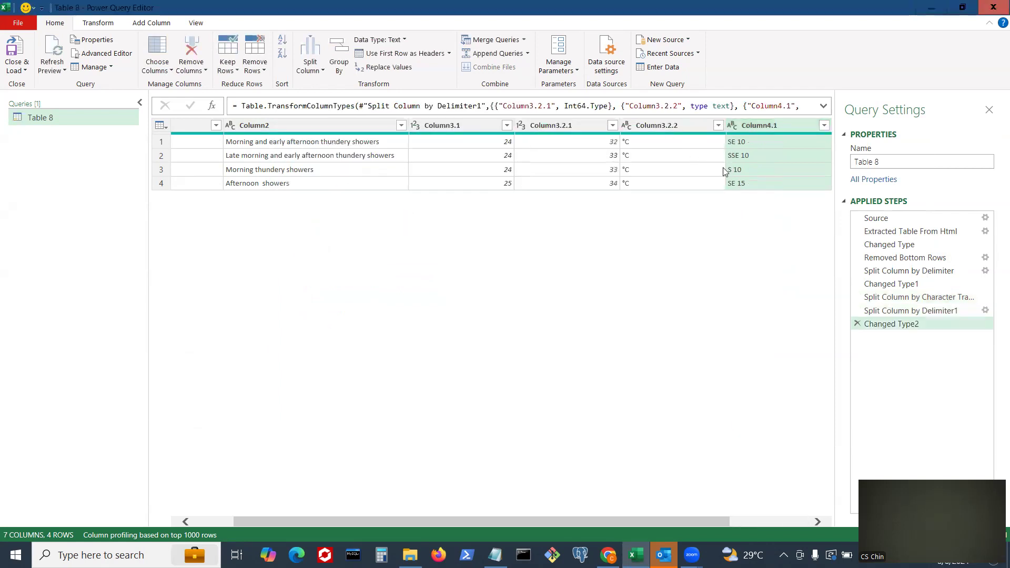
Step: Split Column4.1 from non-digit to digit to separate the wind direction from the minimum speed
{"action": "left_click_drag", "start_coordinate": [699, 518], "coordinate": [823, 529]}
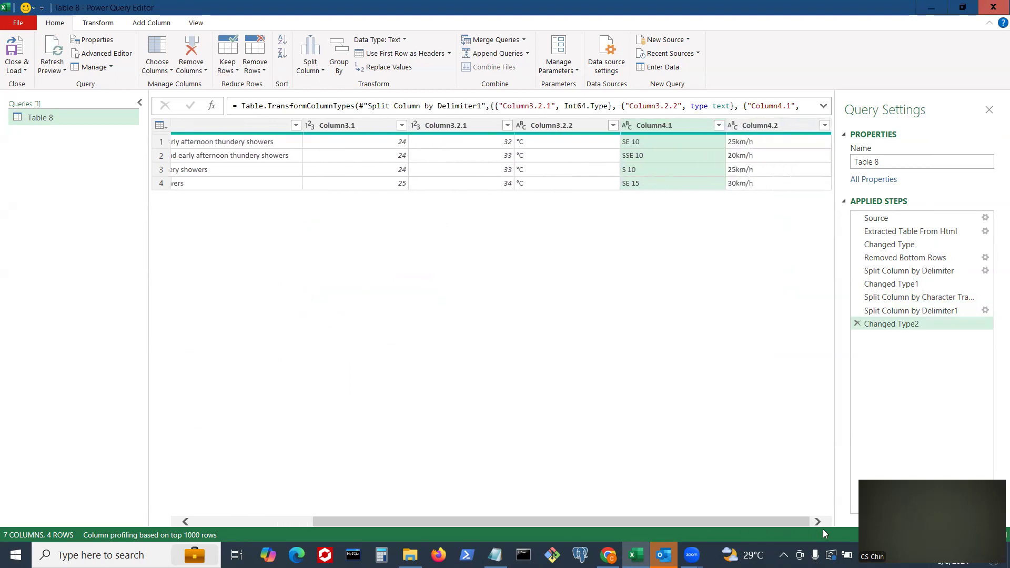
{"action": "left_click", "coordinate": [666, 124]}
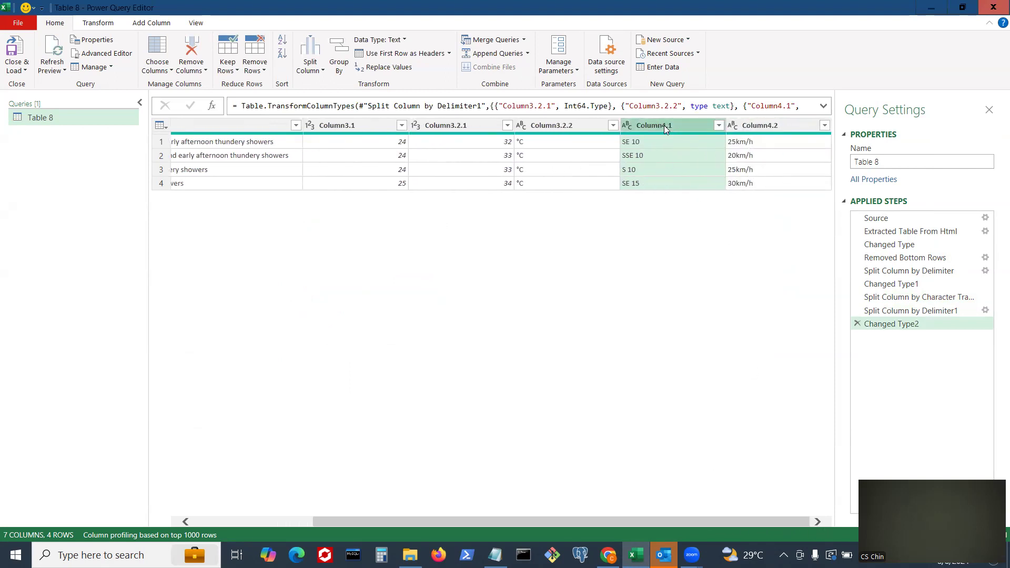
{"action": "right_click", "coordinate": [663, 125]}
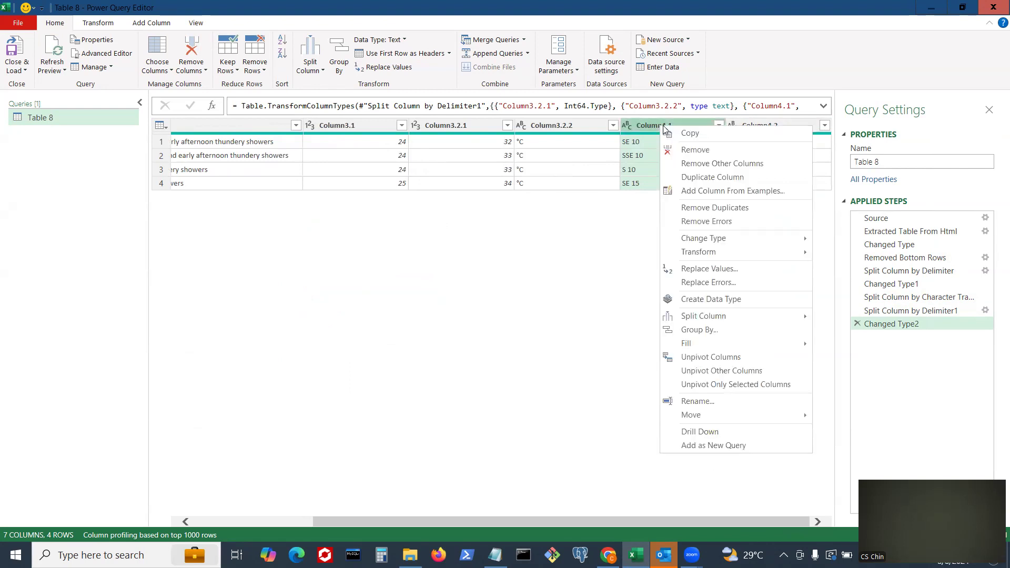
{"action": "mouse_move", "coordinate": [714, 320]}
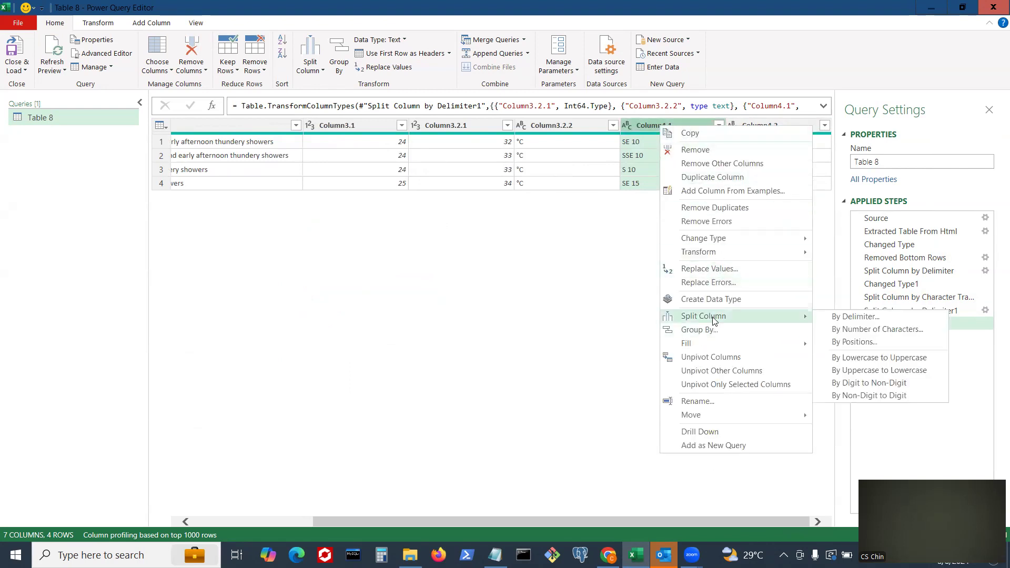
{"action": "left_click", "coordinate": [868, 403]}
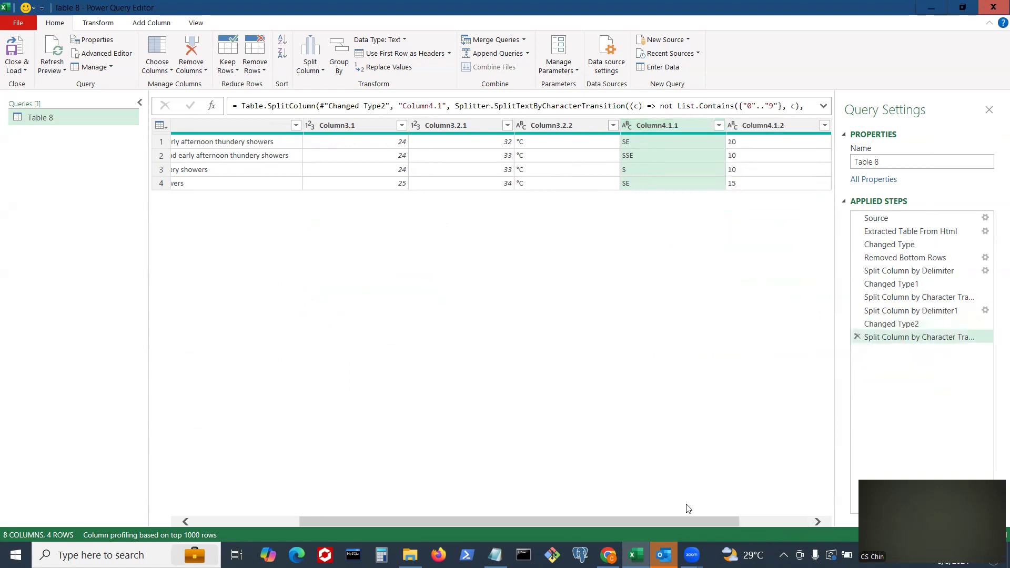
Step: Split Column4.2 from digit to non-digit to separate the maximum wind speed from its km/h unit
{"action": "left_click_drag", "start_coordinate": [684, 520], "coordinate": [754, 521]}
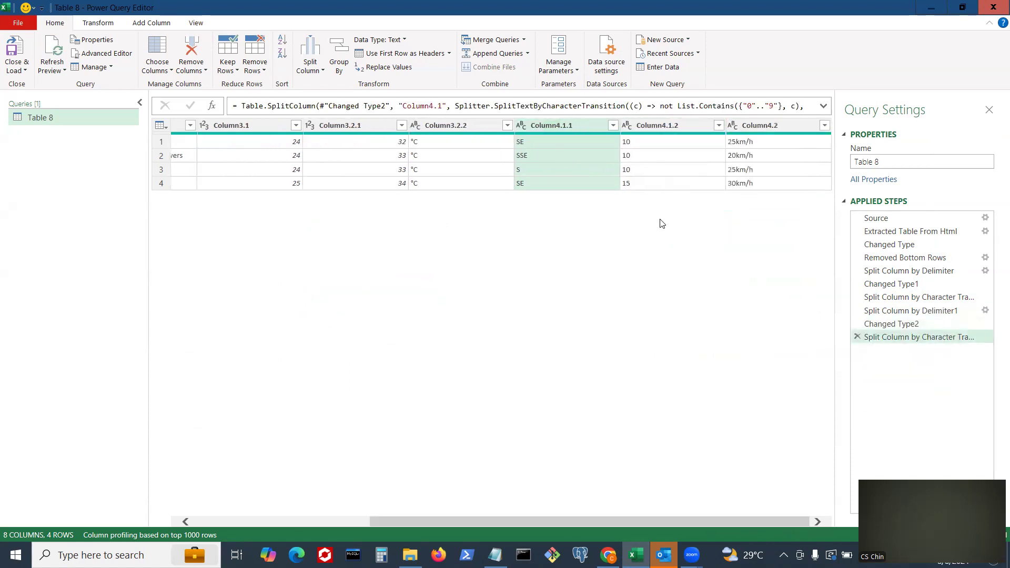
{"action": "left_click", "coordinate": [782, 125]}
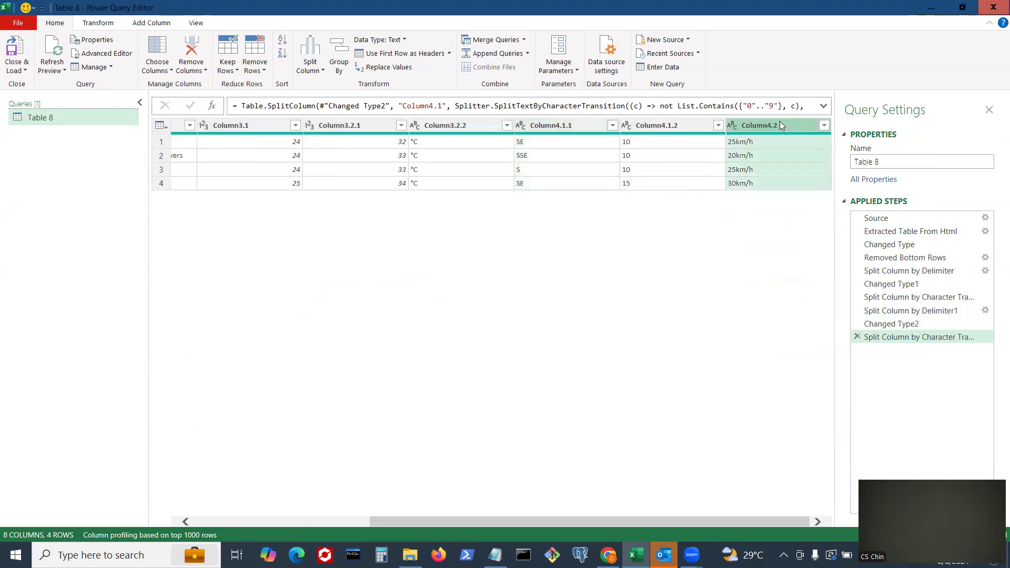
{"action": "right_click", "coordinate": [780, 122]}
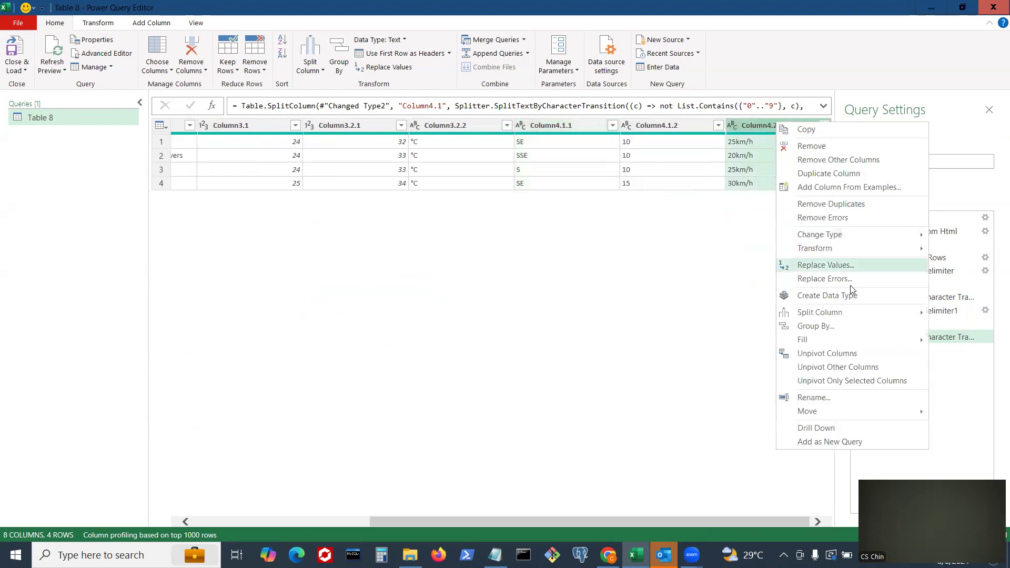
{"action": "mouse_move", "coordinate": [807, 313]}
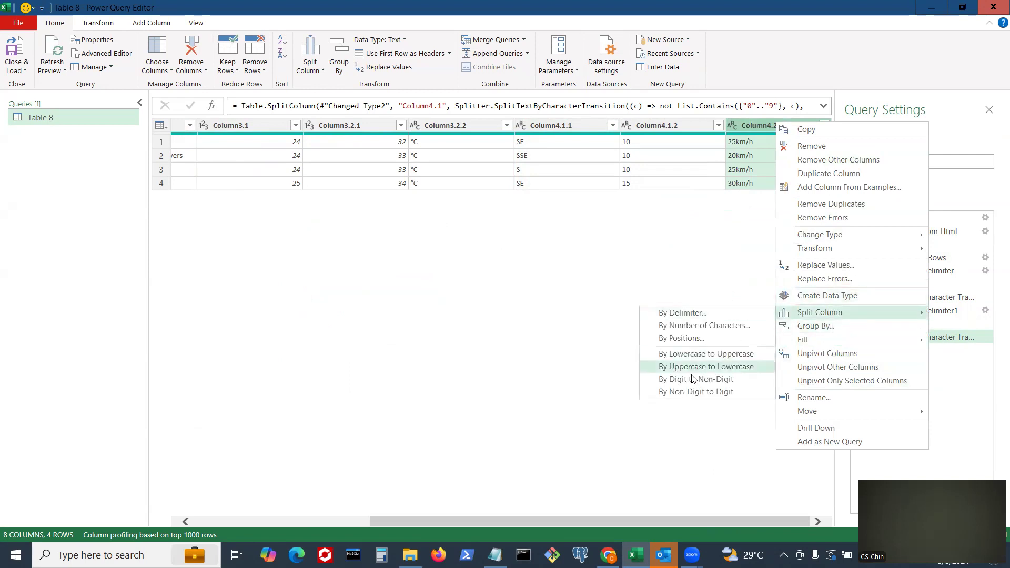
{"action": "left_click", "coordinate": [691, 379]}
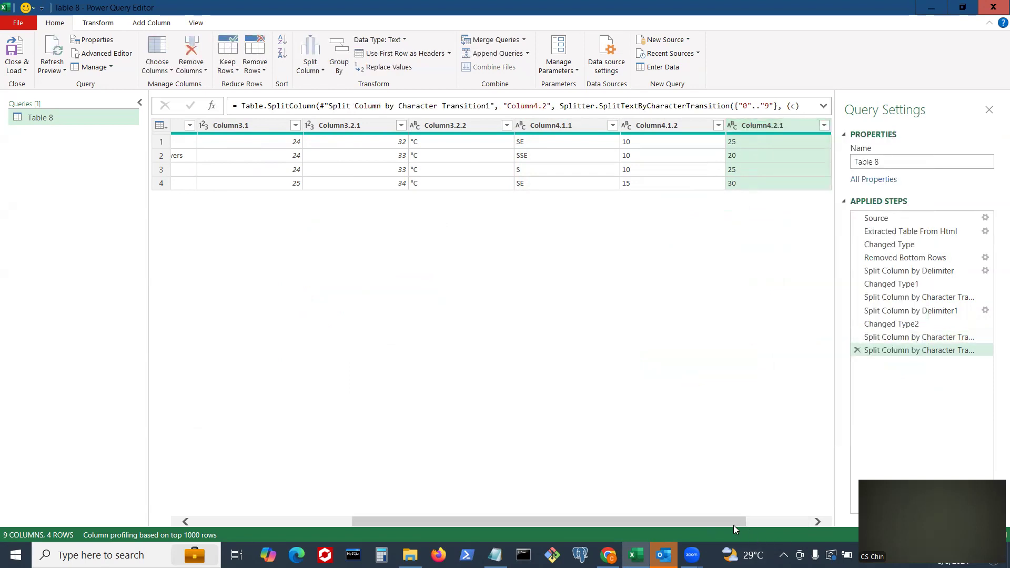
Step: Remove the two unit columns, Column4.2.2 with km/h and Column3.2.2 with °C
{"action": "left_click_drag", "start_coordinate": [733, 522], "coordinate": [809, 521]}
{"action": "left_click", "coordinate": [770, 128]}
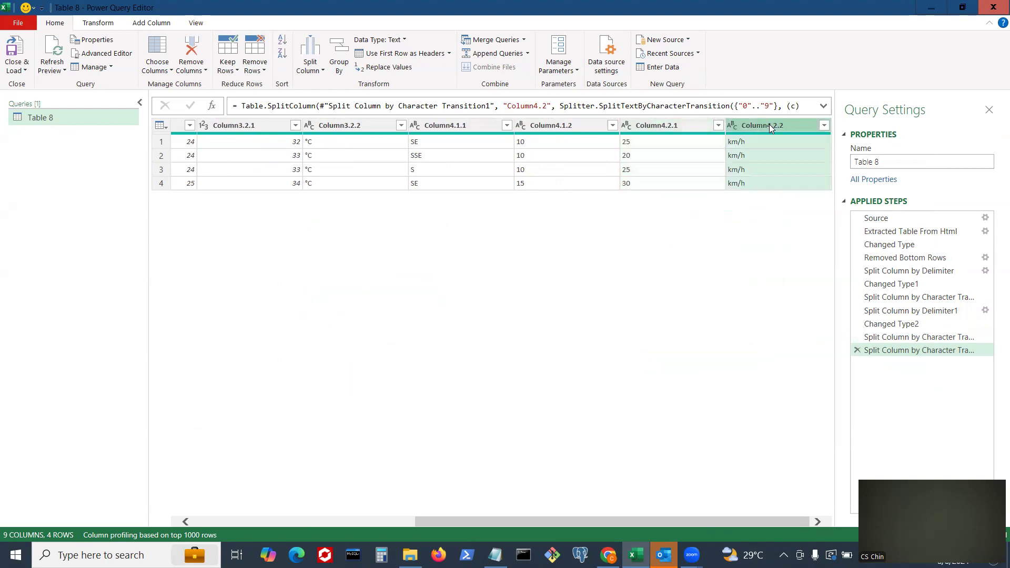
{"action": "right_click", "coordinate": [769, 127]}
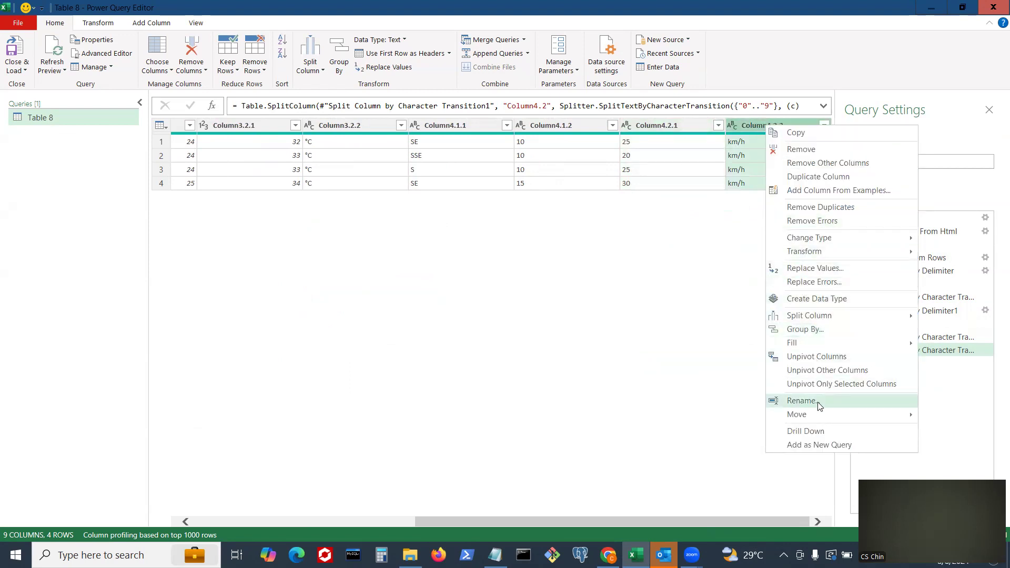
{"action": "left_click", "coordinate": [808, 151]}
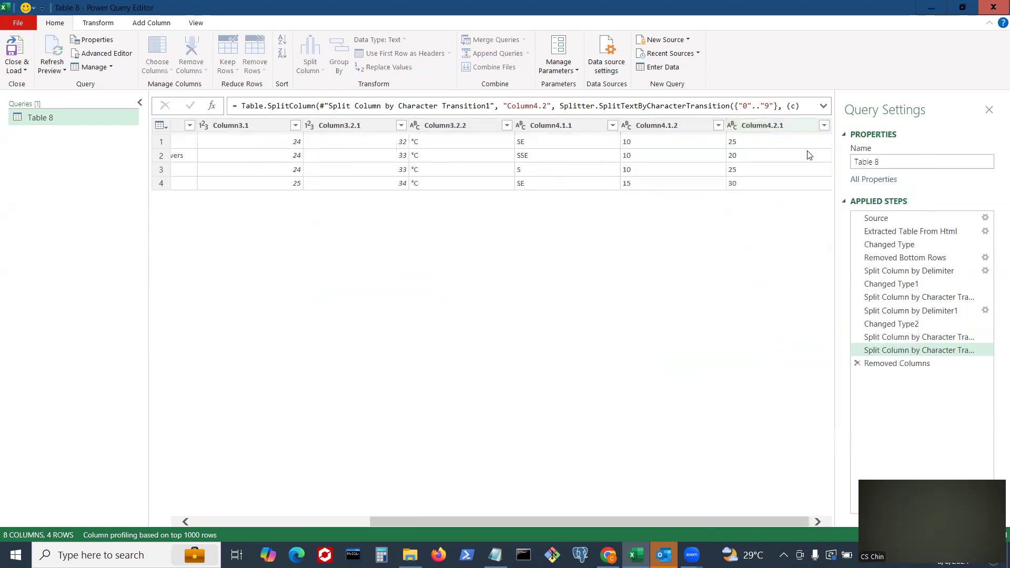
{"action": "left_click", "coordinate": [460, 126]}
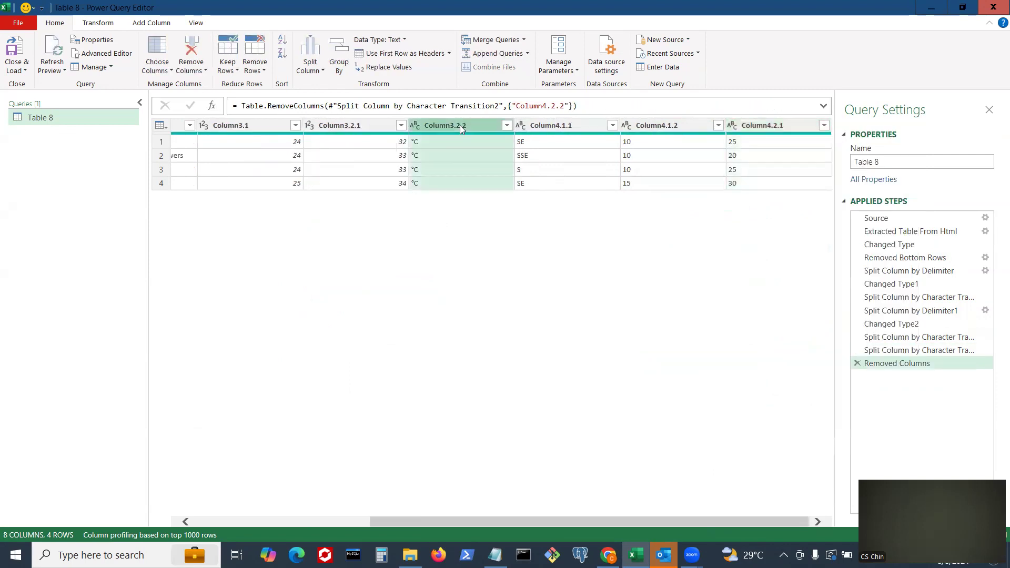
{"action": "right_click", "coordinate": [459, 126]}
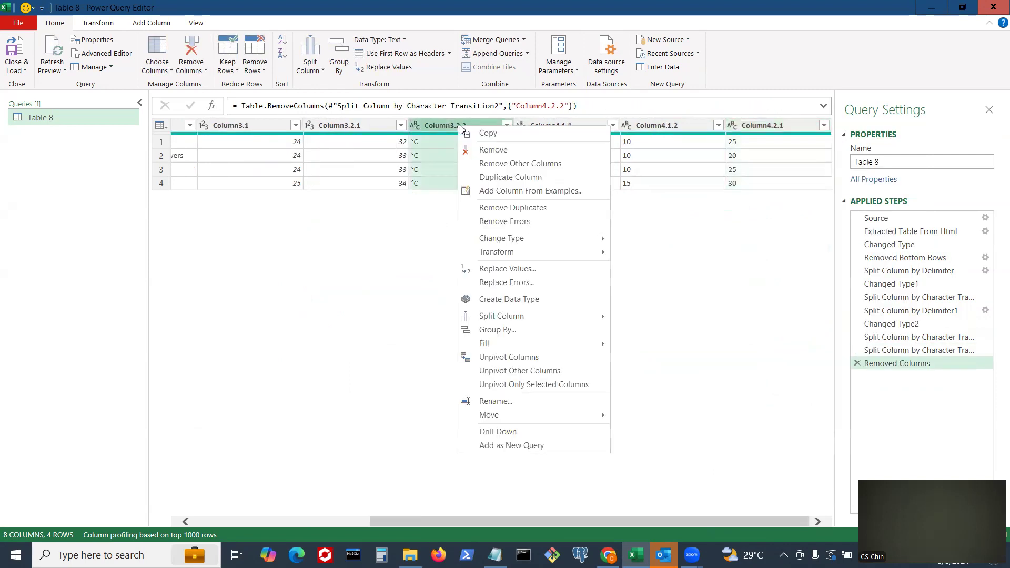
{"action": "left_click", "coordinate": [510, 152]}
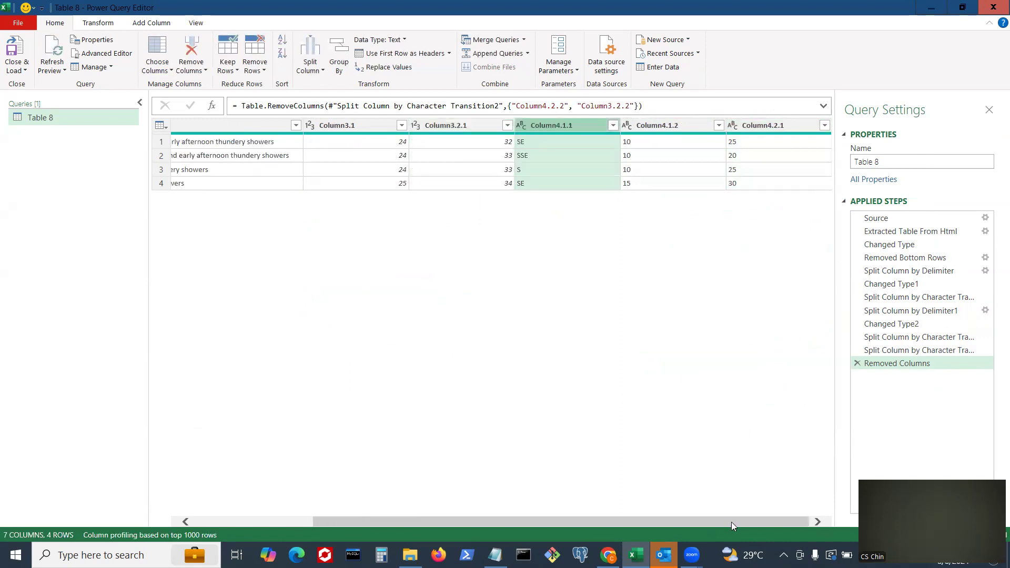
Step: Rename Column4.2.1 as max_wind_speed_km_per_hour and copy that name for reuse
{"action": "left_click_drag", "start_coordinate": [731, 522], "coordinate": [755, 520]}
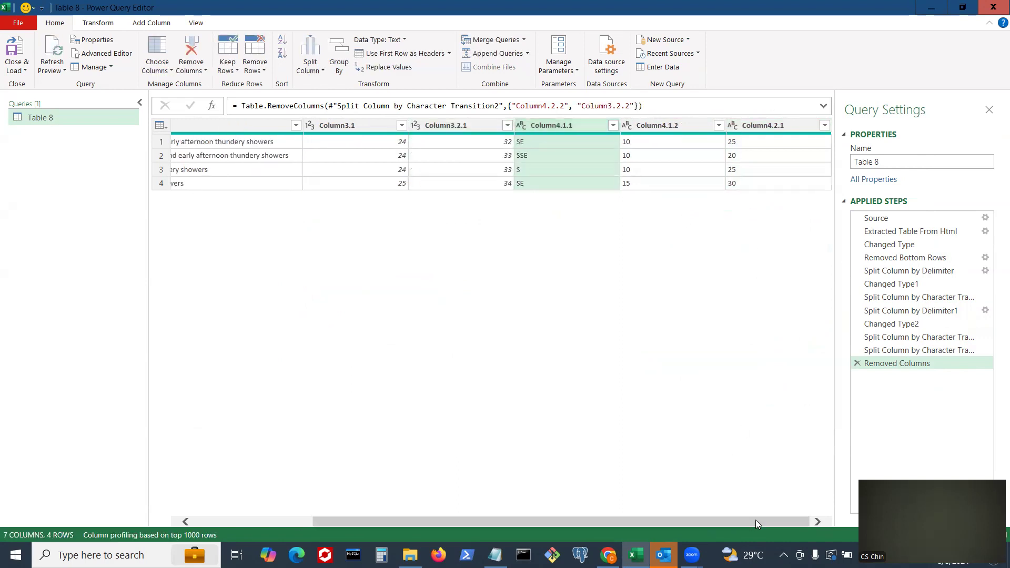
{"action": "double_click", "coordinate": [768, 126]}
{"action": "type", "text": "M"}
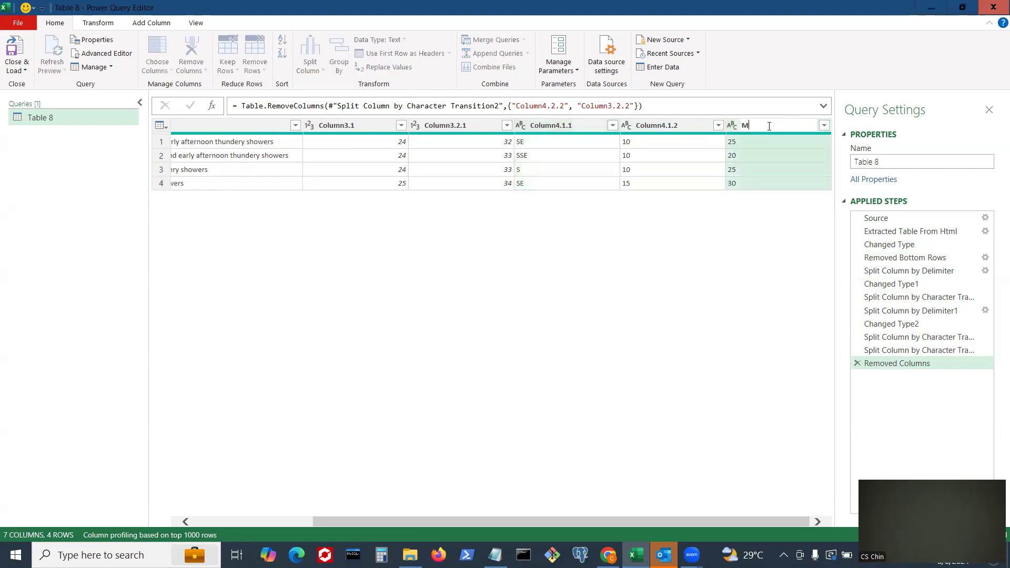
{"action": "key", "text": "BackSpace"}
{"action": "type", "text": "max_"}
{"action": "type", "text": "wind_s"}
{"action": "type", "text": "peed"}
{"action": "type", "text": "_km"}
{"action": "type", "text": "_per"}
{"action": "type", "text": "_hour"}
{"action": "key", "text": "ctrl+a"}
Step: Rename Column4.1.2 as min_wind_speed_km_per_hour by adapting the copied column name
{"action": "double_click", "coordinate": [651, 127]}
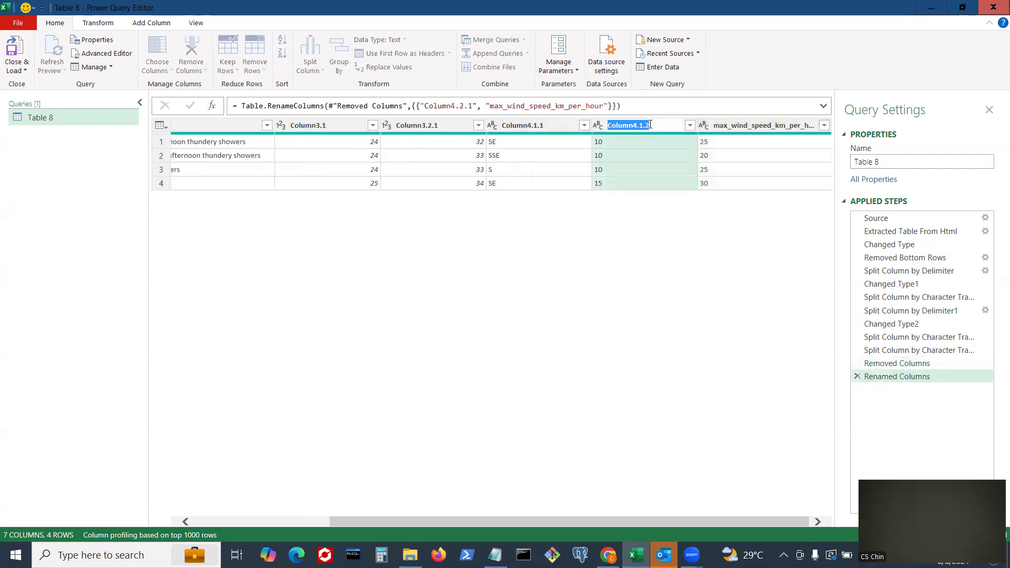
{"action": "key", "text": "ctrl+v"}
{"action": "key", "text": "Home"}
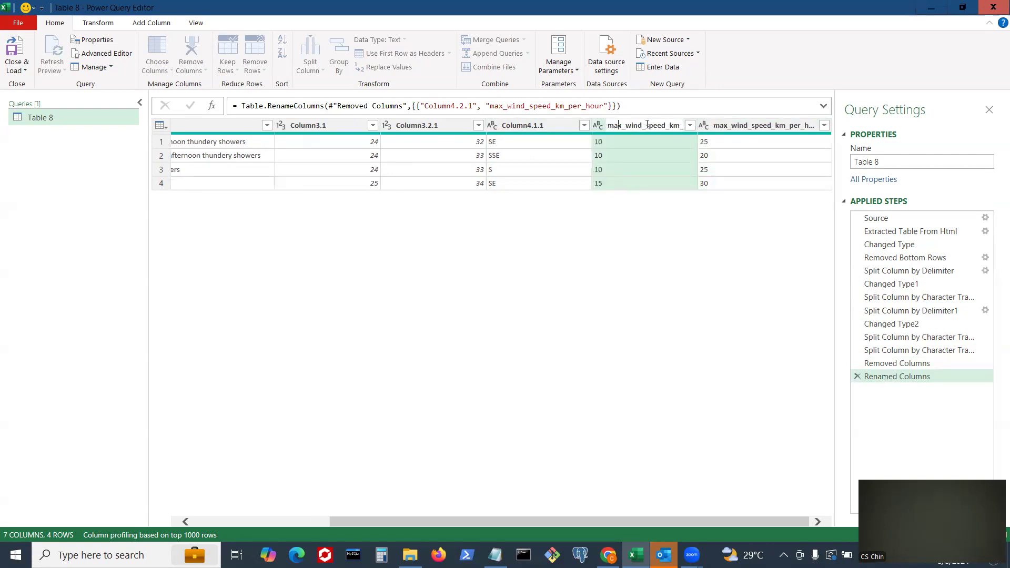
{"action": "key", "text": "BackSpace"}
{"action": "key", "text": "BackSpace"}
{"action": "type", "text": "in"}
{"action": "key", "text": "Return"}
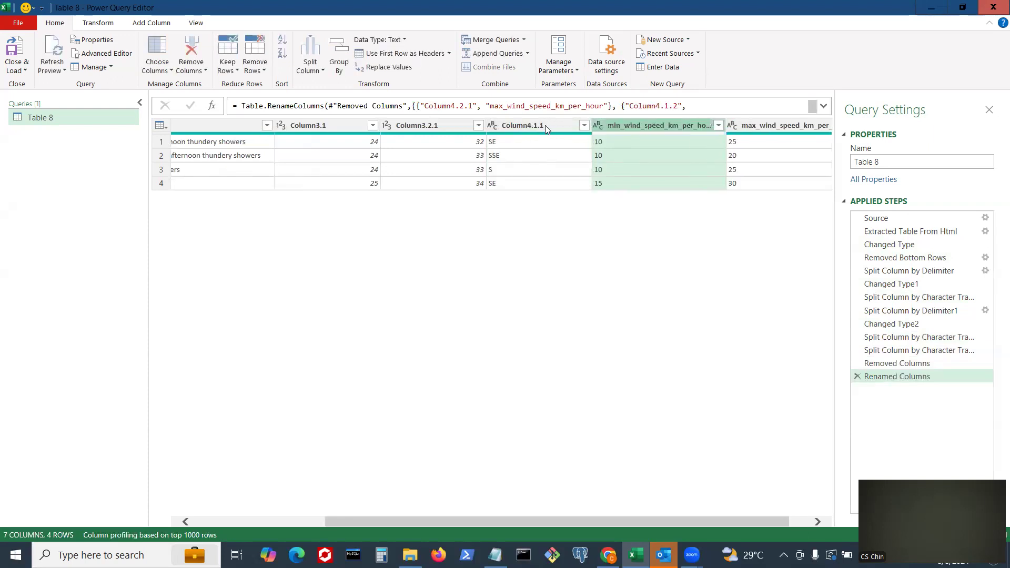
Step: Rename Column4.1.1, which holds the compass directions, as wind_direction
{"action": "double_click", "coordinate": [546, 127]}
{"action": "type", "text": "w"}
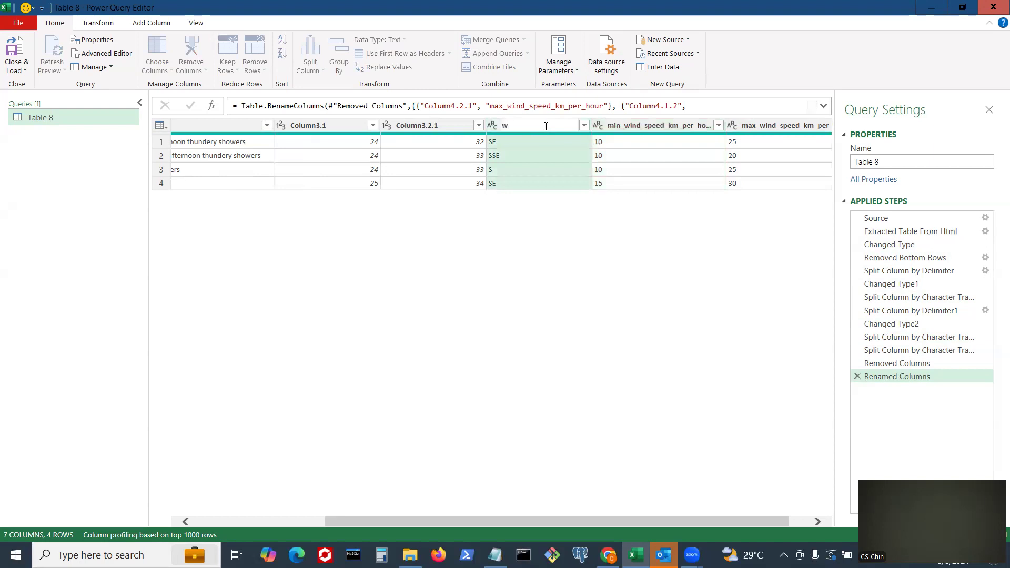
{"action": "type", "text": "ind_direction"}
Step: Rename Column3.2.1 as max_temp_degC and copy the new column name
{"action": "double_click", "coordinate": [434, 126]}
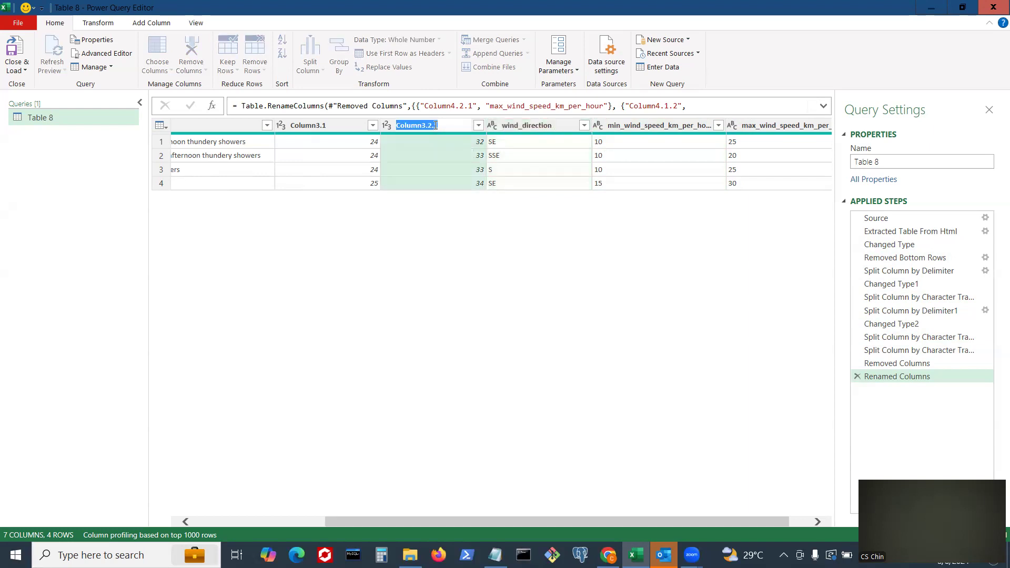
{"action": "type", "text": "max_temp_Deg"}
{"action": "key", "text": "BackSpace"}
{"action": "key", "text": "BackSpace"}
{"action": "key", "text": "BackSpace"}
{"action": "type", "text": "degC"}
{"action": "double_click", "coordinate": [436, 125]}
{"action": "key", "text": "ctrl+c"}
{"action": "key", "text": "Return"}
Step: Rename Column3.1 as min_temp_degC by adapting the copied maximum temperature name
{"action": "double_click", "coordinate": [322, 124]}
{"action": "key", "text": "ctrl+v"}
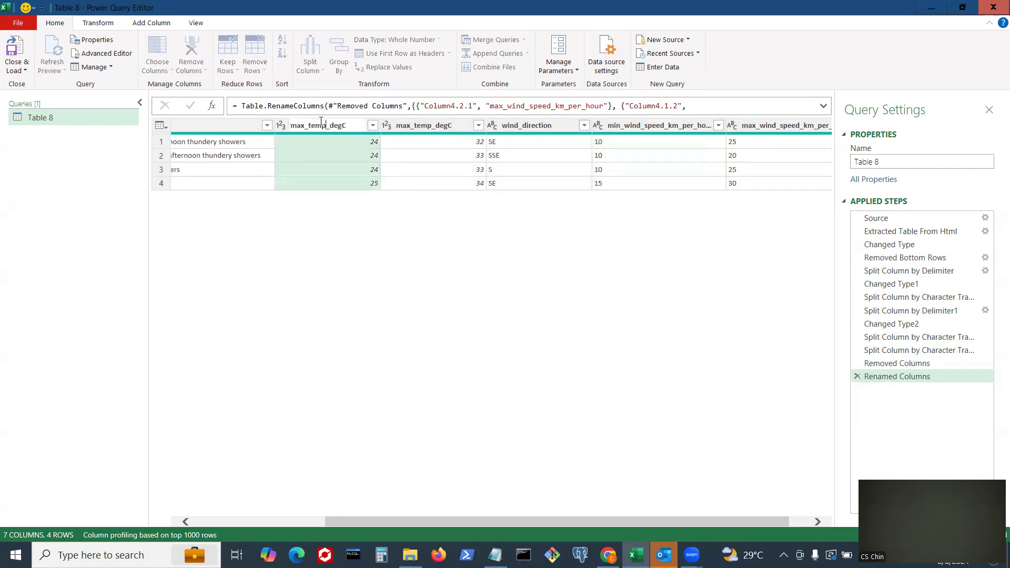
{"action": "key", "text": "BackSpace"}
{"action": "key", "text": "BackSpace"}
{"action": "key", "text": "BackSpace"}
{"action": "type", "text": "min"}
{"action": "key", "text": "Return"}
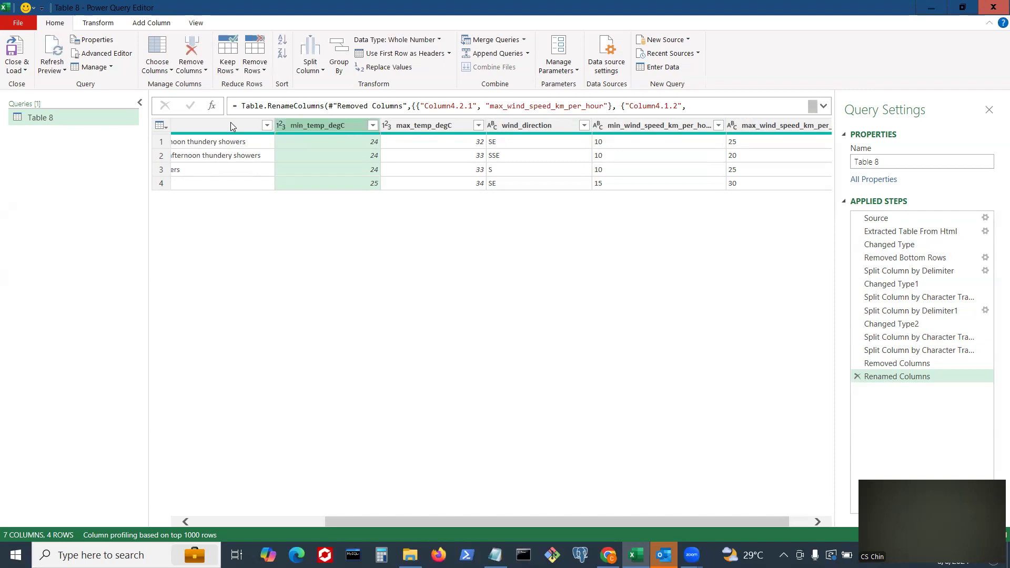
Step: Rename Column2, which holds the weather descriptions, as forecast
{"action": "left_click", "coordinate": [275, 519]}
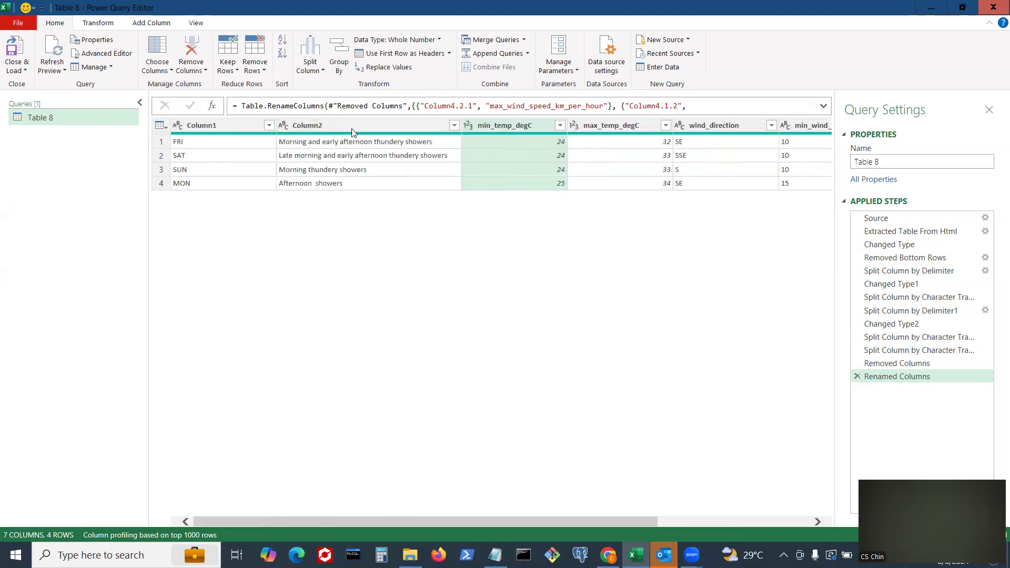
{"action": "double_click", "coordinate": [372, 123]}
{"action": "type", "text": "forecast"}
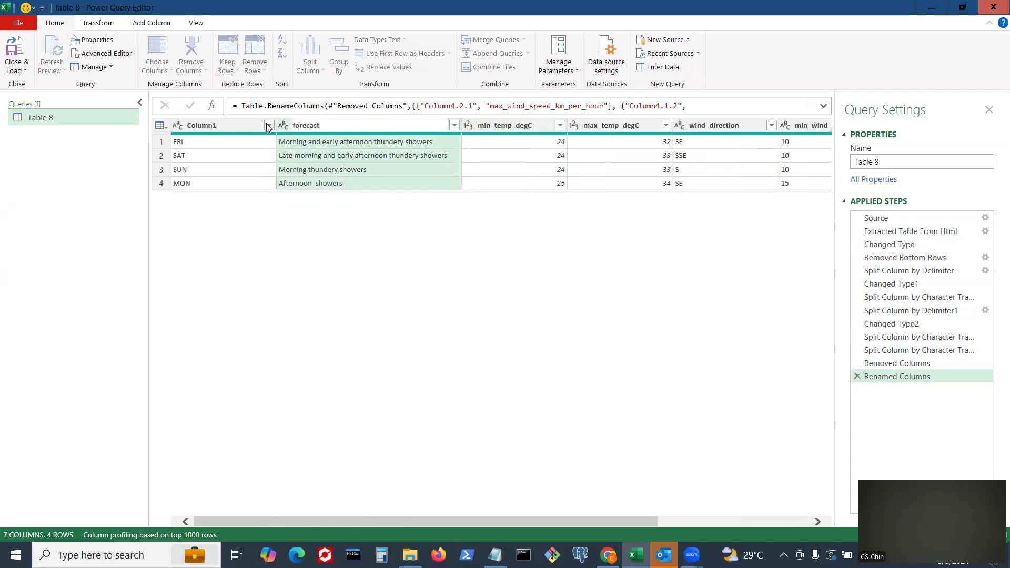
Step: Rename Column1, which holds the weekday abbreviations, as day_of_week
{"action": "double_click", "coordinate": [231, 126]}
{"action": "type", "text": "day_og_week"}
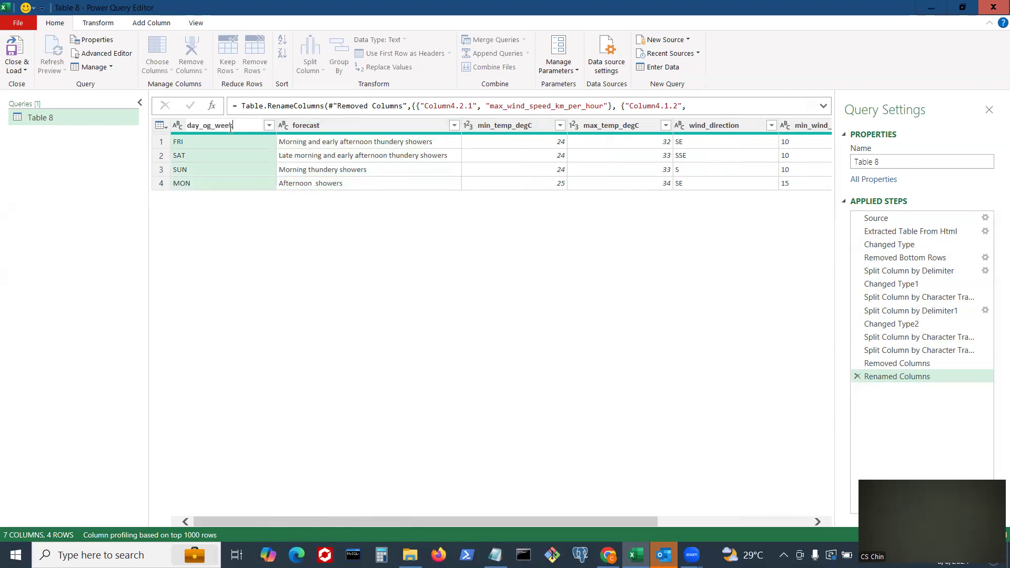
{"action": "key", "text": "BackSpace"}
{"action": "key", "text": "BackSpace"}
{"action": "key", "text": "BackSpace"}
{"action": "key", "text": "BackSpace"}
{"action": "key", "text": "BackSpace"}
{"action": "key", "text": "BackSpace"}
{"action": "key", "text": "BackSpace"}
{"action": "type", "text": "of_week"}
{"action": "key", "text": "Return"}
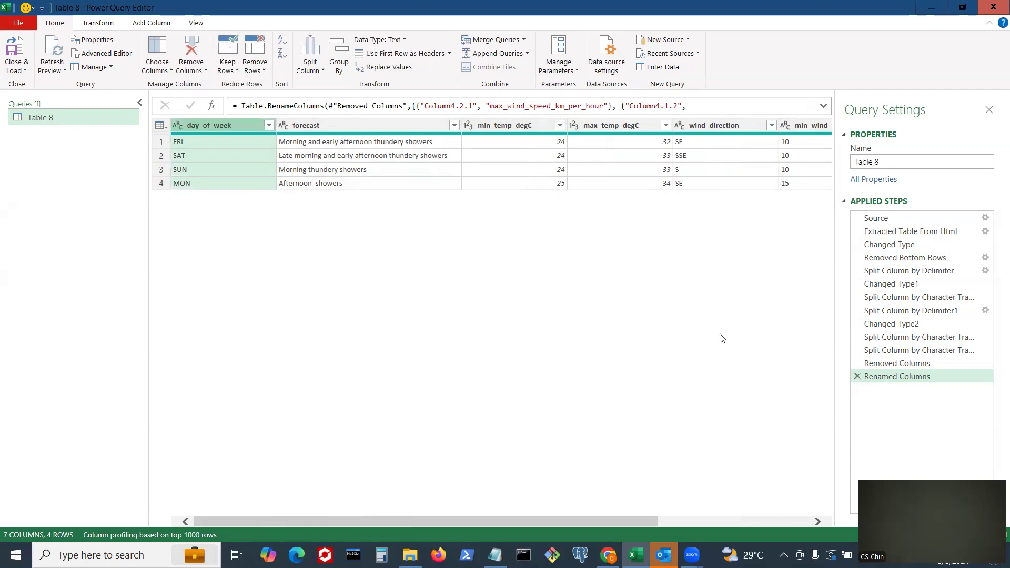
Step: Rename the Table 8 query as weather_forecast
{"action": "double_click", "coordinate": [907, 163]}
{"action": "key", "text": "BackSpace"}
{"action": "key", "text": "BackSpace"}
{"action": "key", "text": "BackSpace"}
{"action": "key", "text": "BackSpace"}
{"action": "key", "text": "BackSpace"}
{"action": "key", "text": "BackSpace"}
{"action": "key", "text": "BackSpace"}
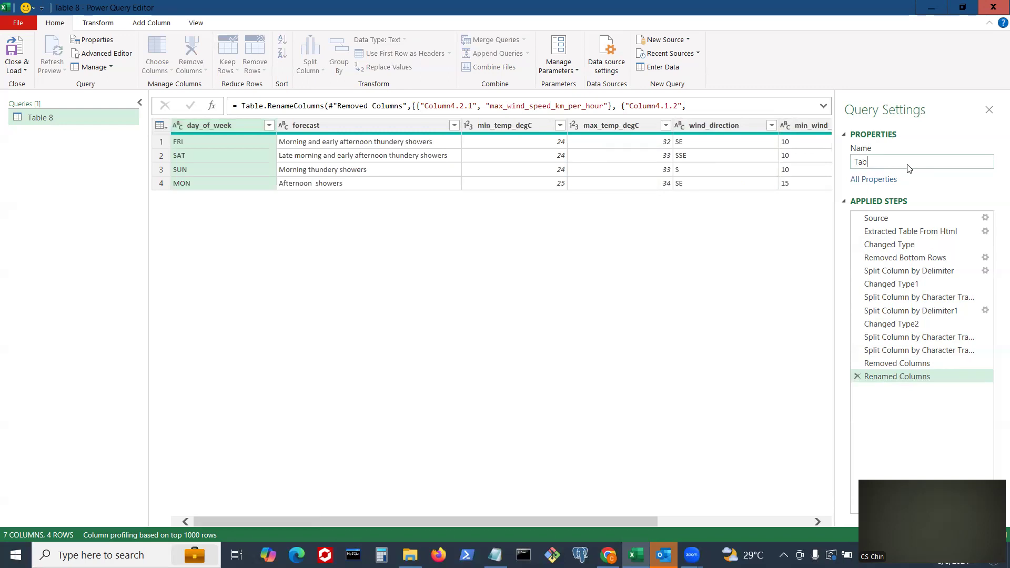
{"action": "type", "text": "Weather_forecast"}
{"action": "key", "text": "Return"}
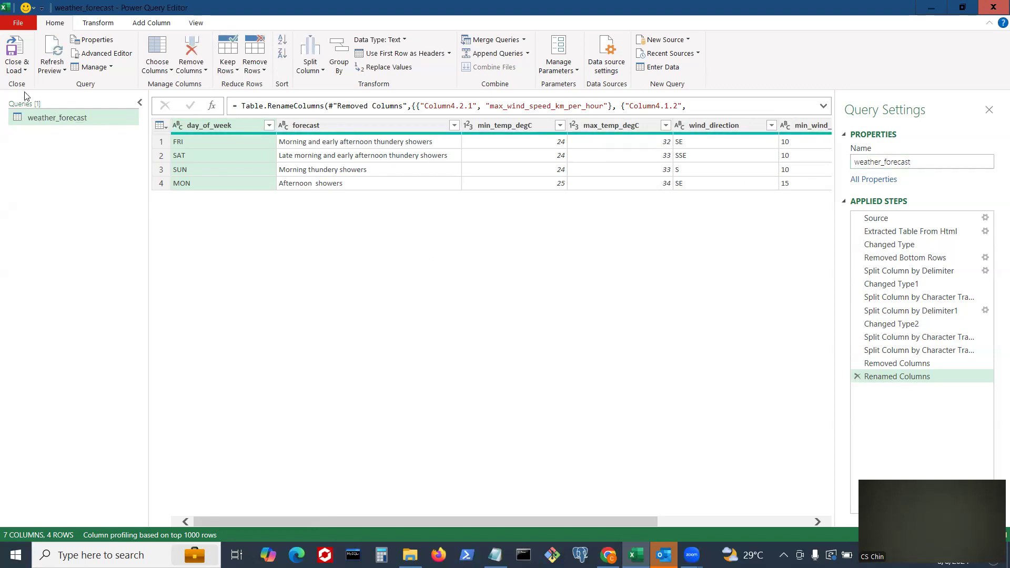
Step: Load the weather_forecast query as a table into the existing worksheet at cell A1
{"action": "left_click", "coordinate": [23, 72]}
{"action": "left_click", "coordinate": [37, 98]}
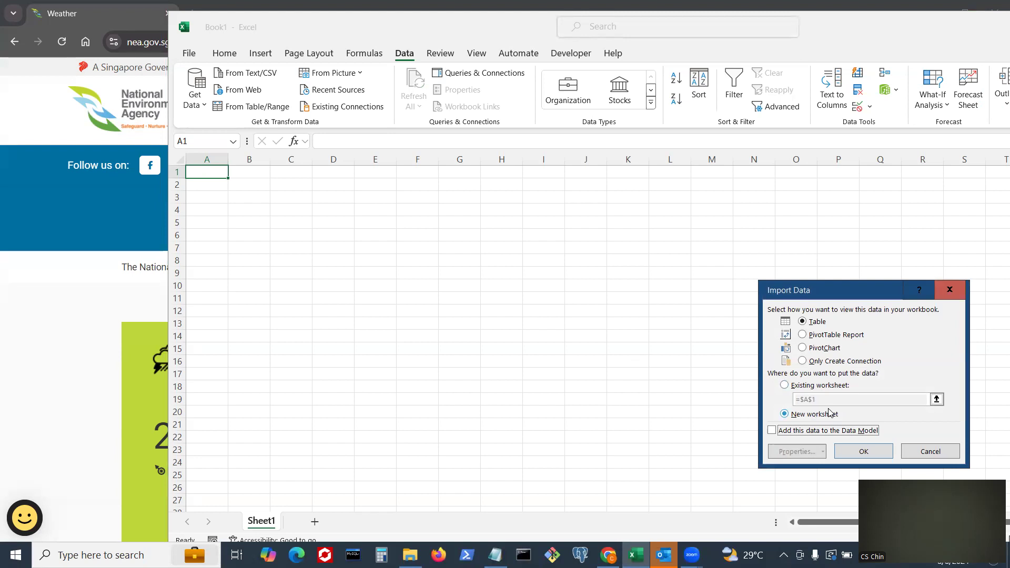
{"action": "left_click", "coordinate": [792, 386]}
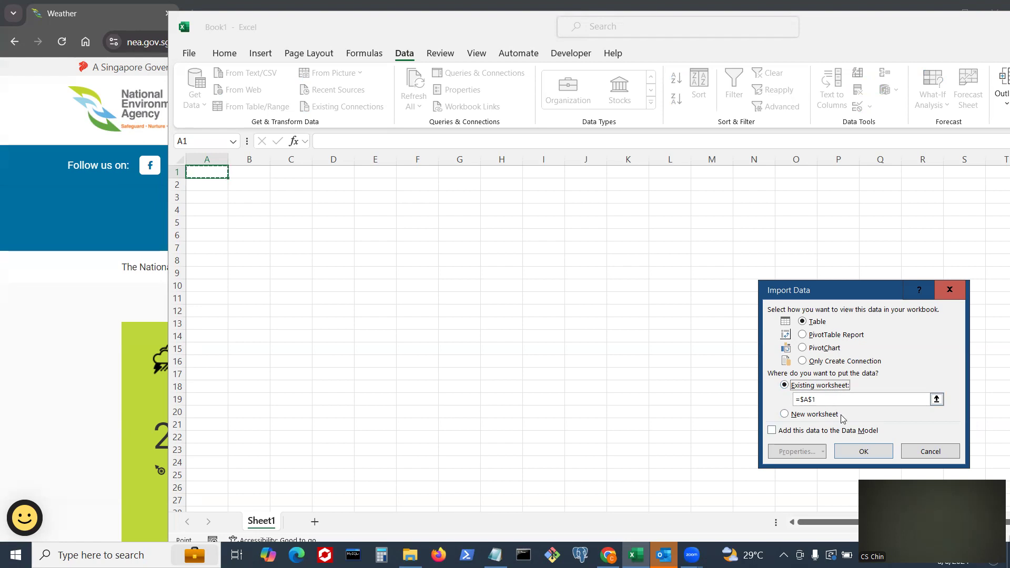
{"action": "left_click", "coordinate": [863, 452]}
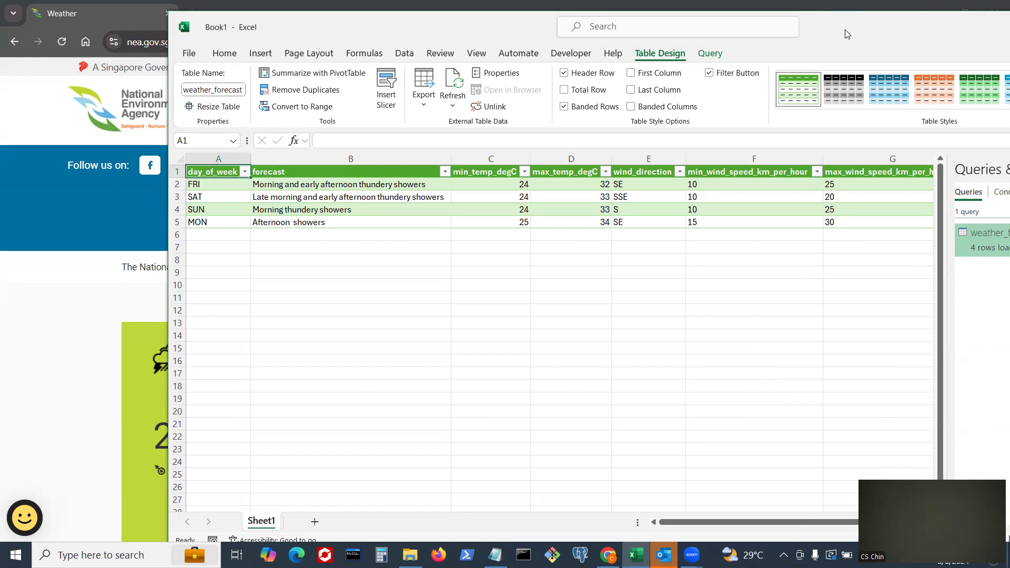
{"action": "left_click_drag", "start_coordinate": [844, 30], "coordinate": [841, 21]}
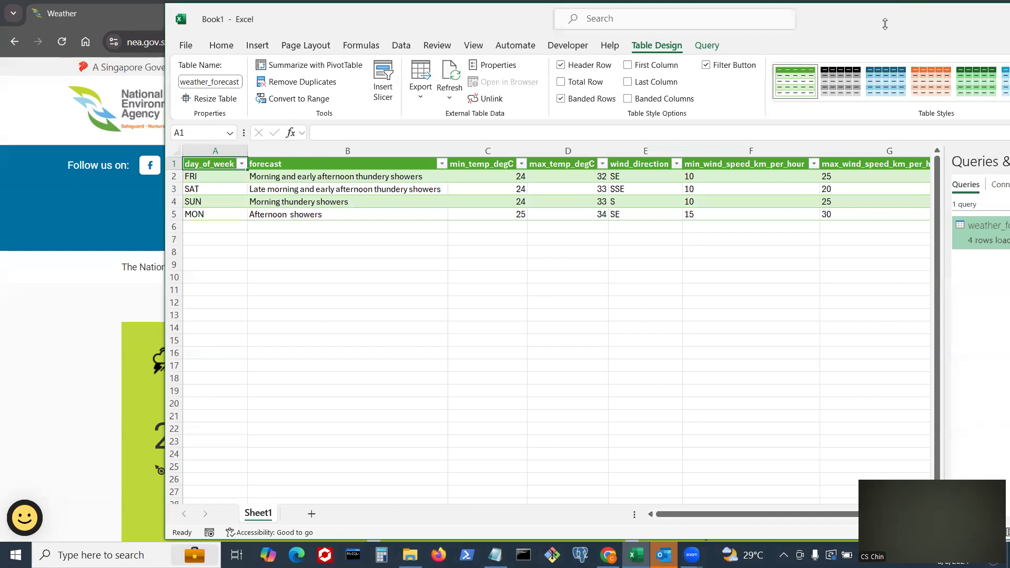
{"action": "left_click_drag", "start_coordinate": [884, 23], "coordinate": [887, 29]}
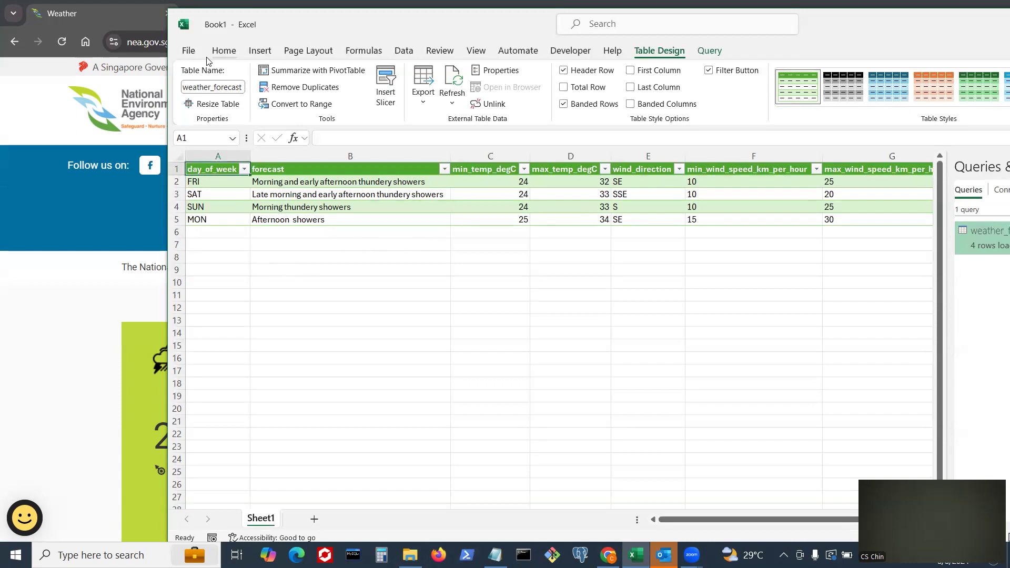
Step: Create a new blank query in the workbook
{"action": "left_click", "coordinate": [403, 51]}
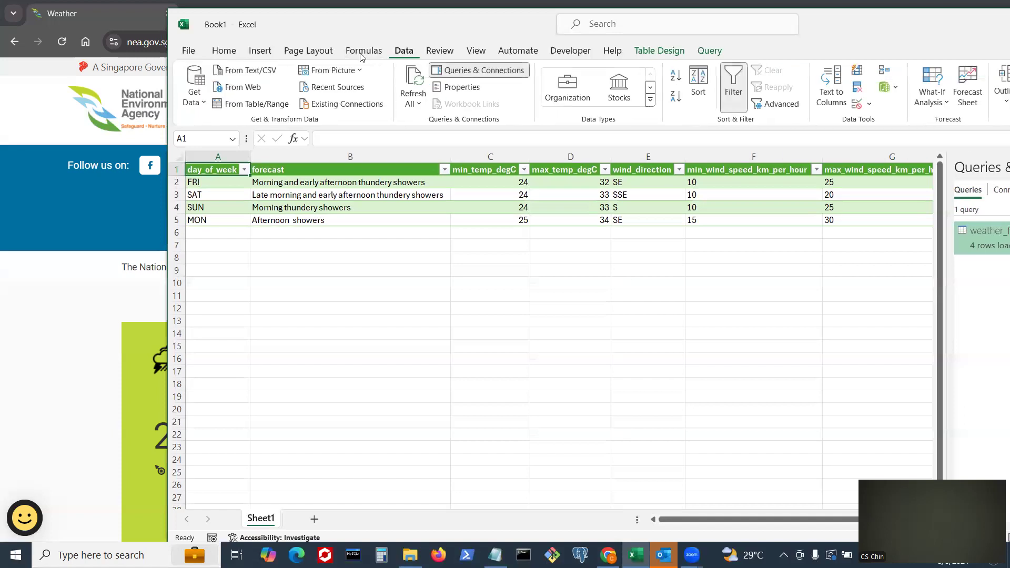
{"action": "left_click", "coordinate": [200, 102]}
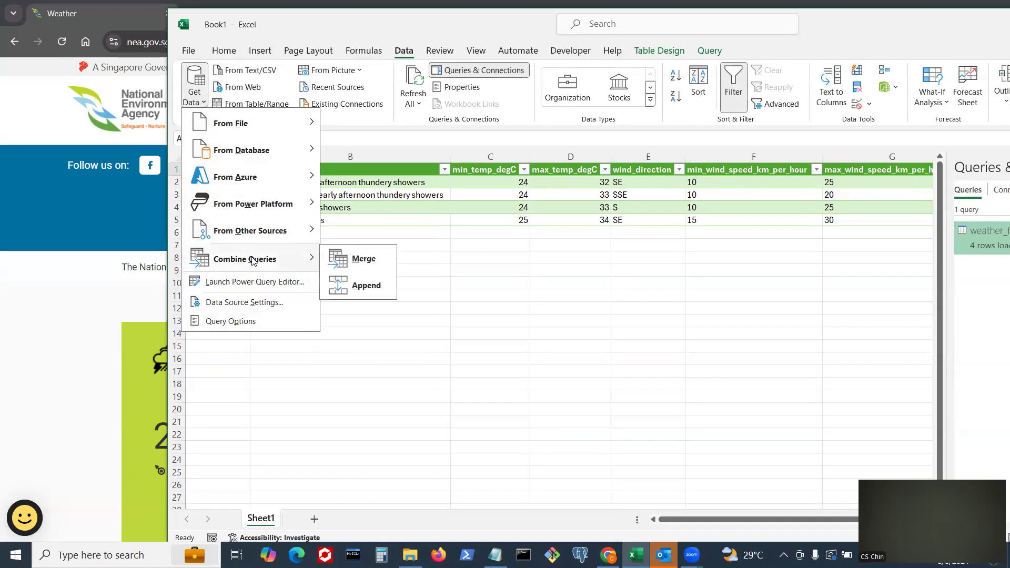
{"action": "mouse_move", "coordinate": [280, 238]}
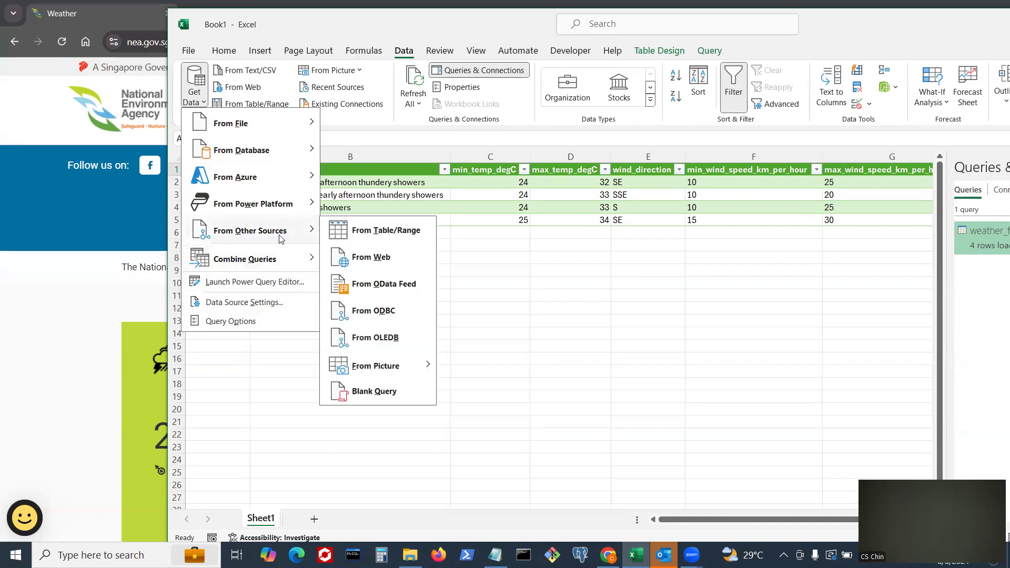
{"action": "left_click", "coordinate": [377, 400]}
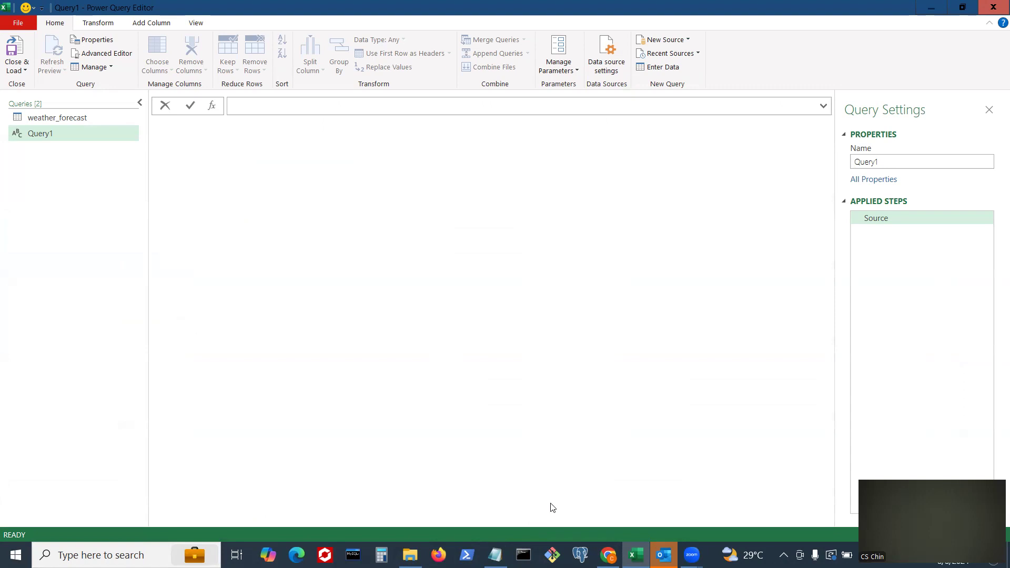
Step: Copy the StartDate, EndDate and DateList code lines from the untitled Notepad file and return to the Power Query Editor
{"action": "left_click", "coordinate": [495, 555]}
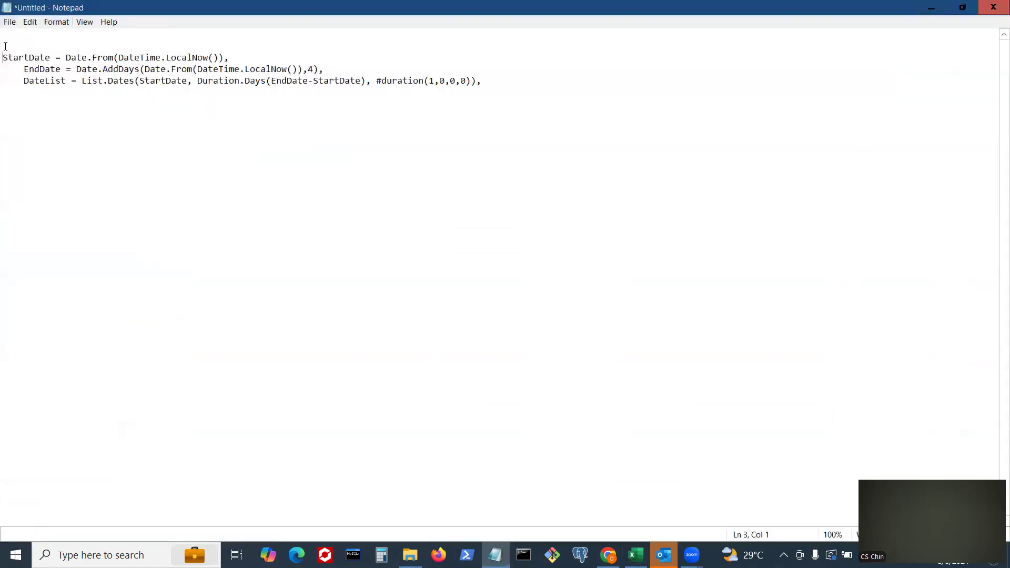
{"action": "left_click_drag", "start_coordinate": [3, 56], "coordinate": [537, 82]}
{"action": "key", "text": "ctrl+c"}
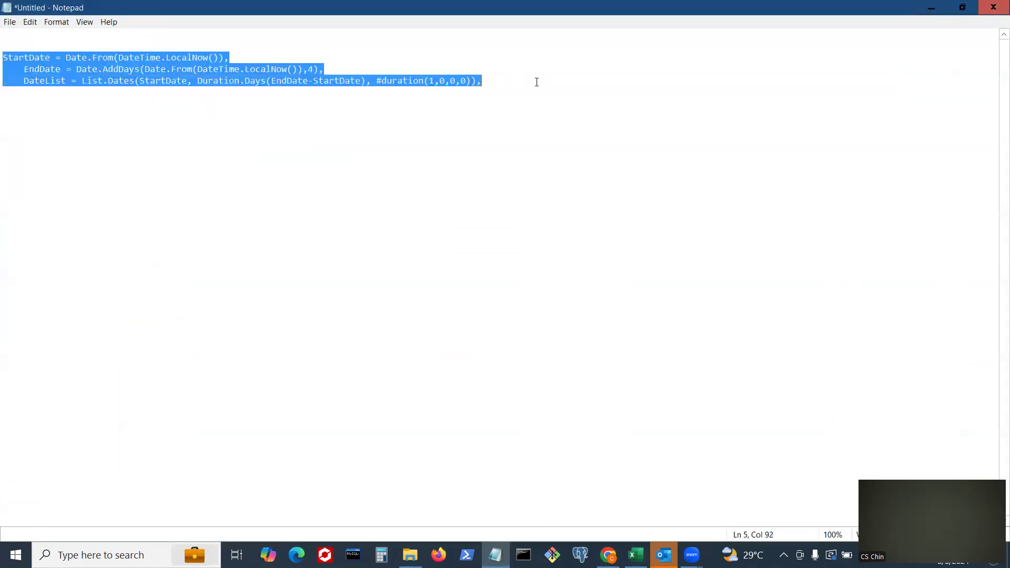
{"action": "left_click", "coordinate": [536, 82]}
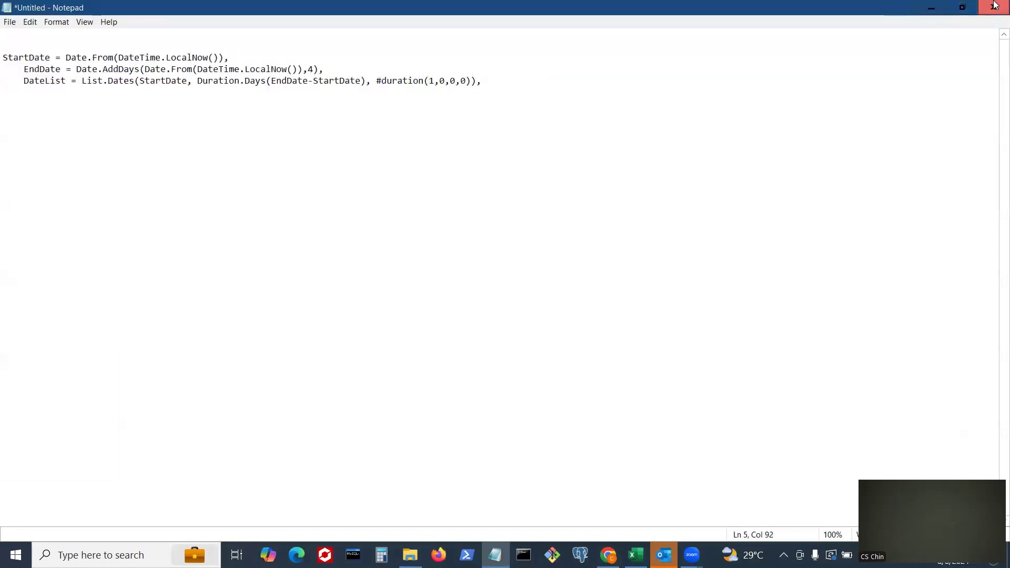
{"action": "left_click", "coordinate": [930, 8]}
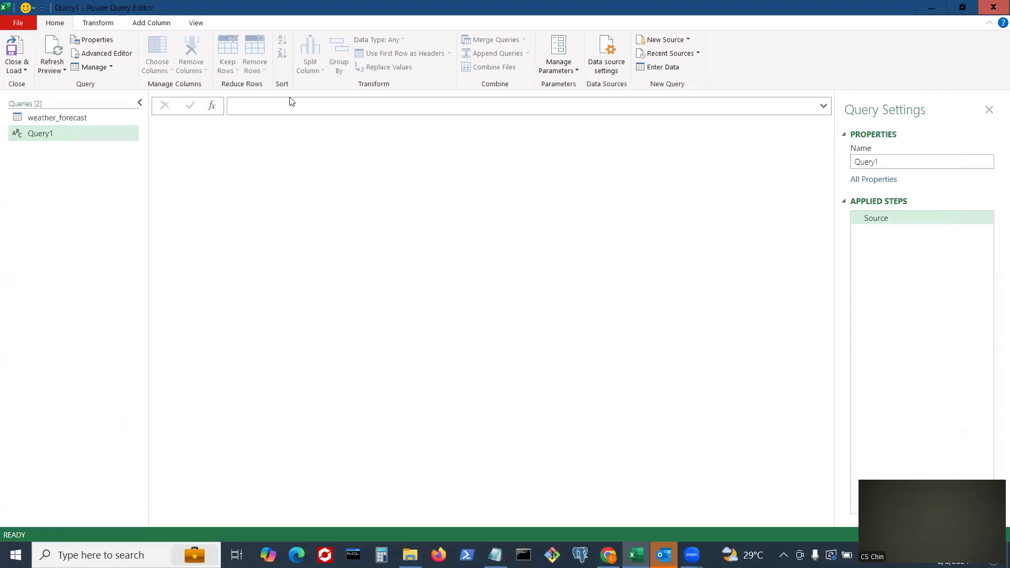
Step: Replace the Source definition in Query1's code with the copied StartDate, EndDate and DateList lines, without the trailing comma after DateList
{"action": "left_click", "coordinate": [142, 24]}
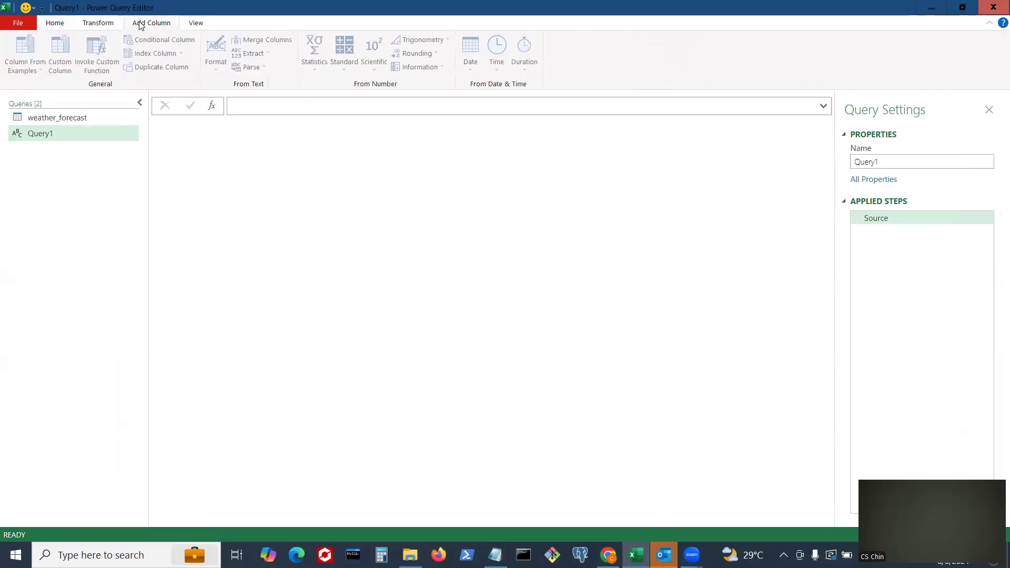
{"action": "left_click", "coordinate": [55, 23]}
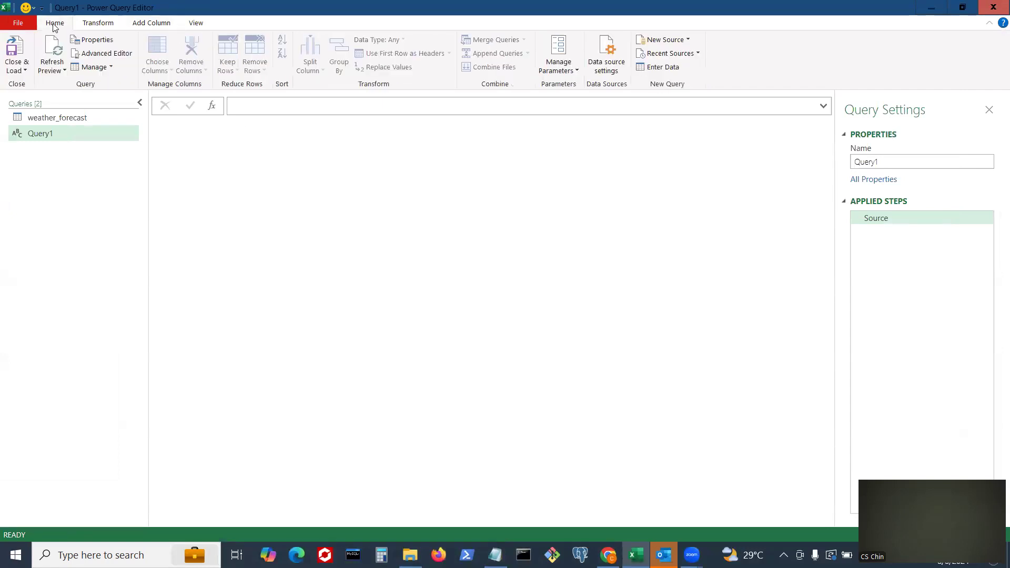
{"action": "left_click", "coordinate": [93, 58]}
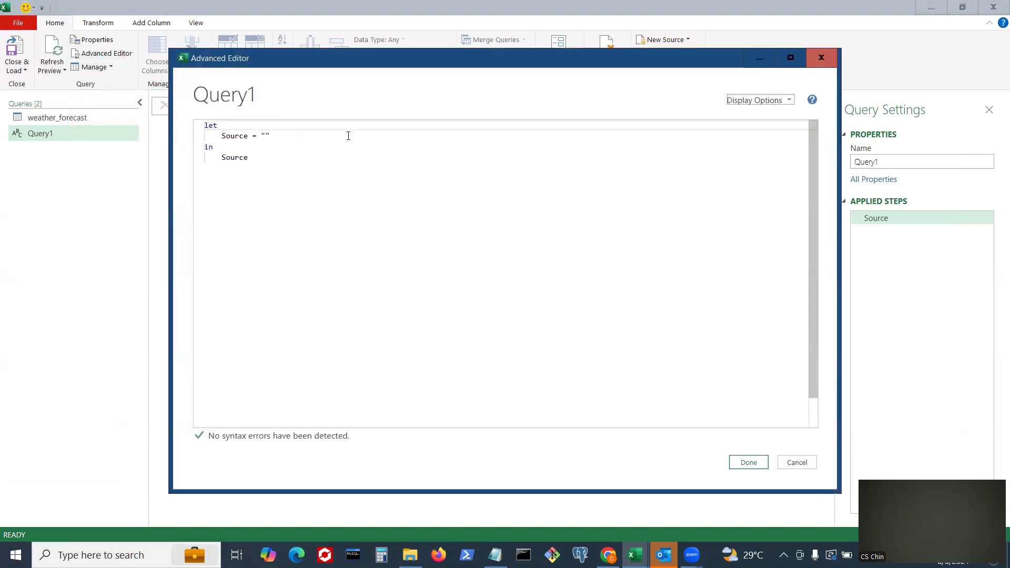
{"action": "left_click", "coordinate": [320, 138]}
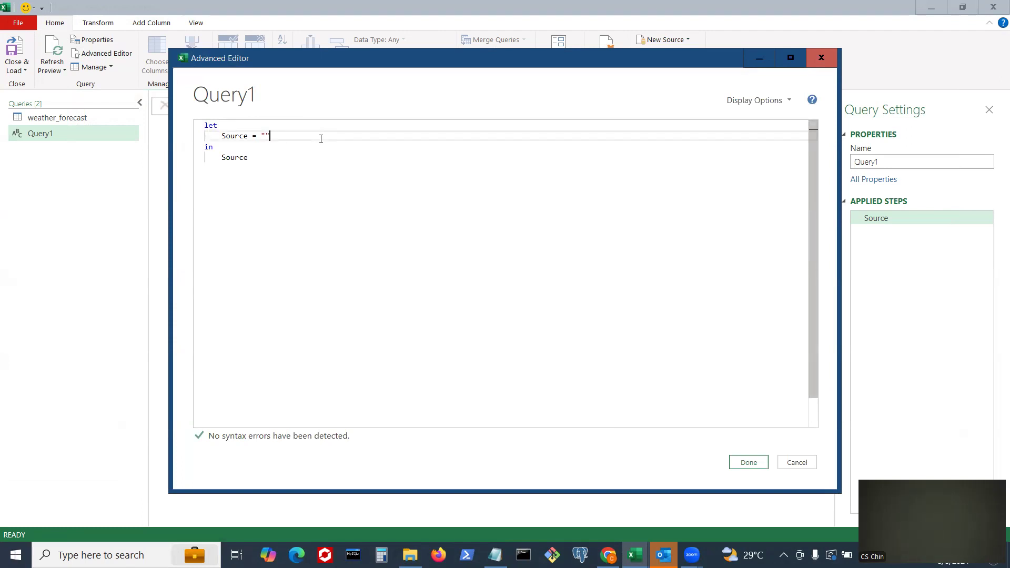
{"action": "key", "text": "Return"}
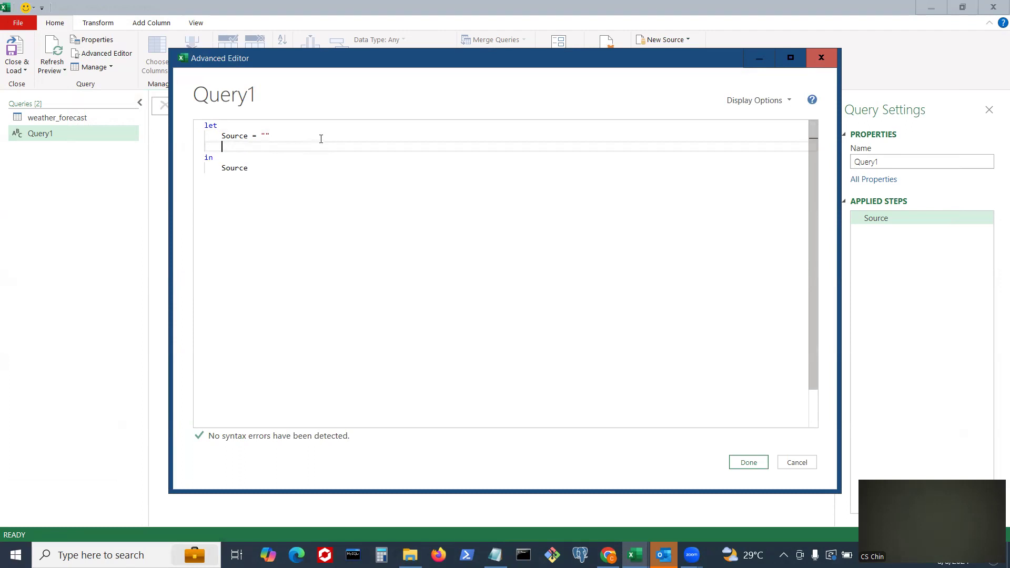
{"action": "left_click", "coordinate": [321, 138]}
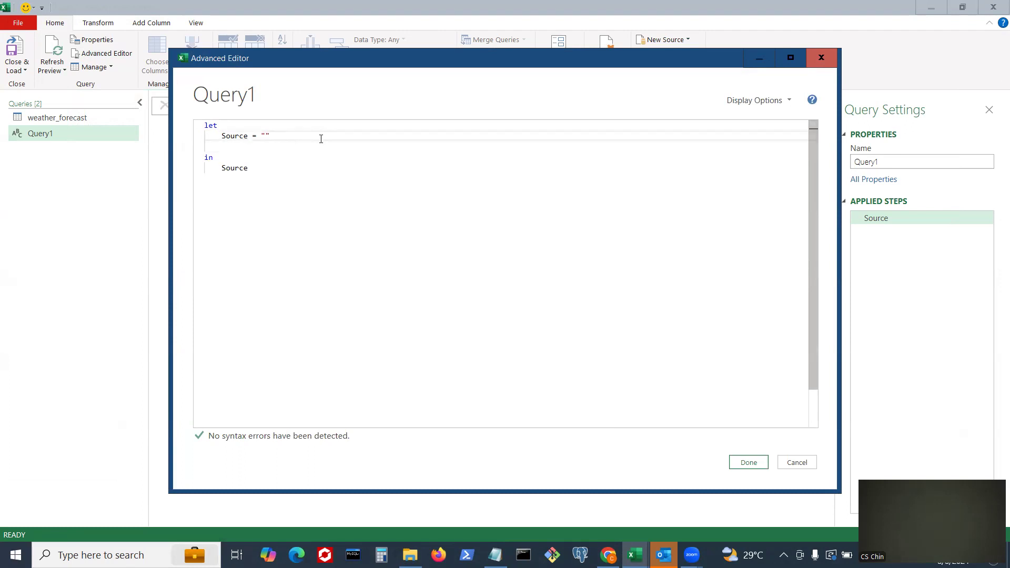
{"action": "key", "text": "BackSpace"}
{"action": "key", "text": "BackSpace"}
{"action": "key", "text": "BackSpace"}
{"action": "key", "text": "BackSpace"}
{"action": "key", "text": "BackSpace"}
{"action": "key", "text": "BackSpace"}
{"action": "key", "text": "BackSpace"}
{"action": "key", "text": "BackSpace"}
{"action": "key", "text": "BackSpace"}
{"action": "key", "text": "BackSpace"}
{"action": "key", "text": "BackSpace"}
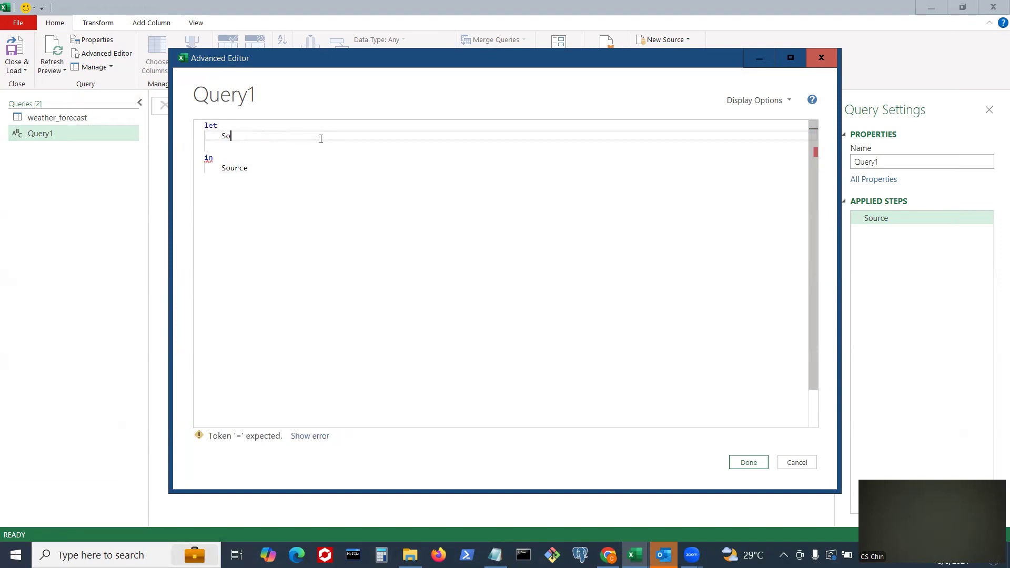
{"action": "key", "text": "ctrl+v"}
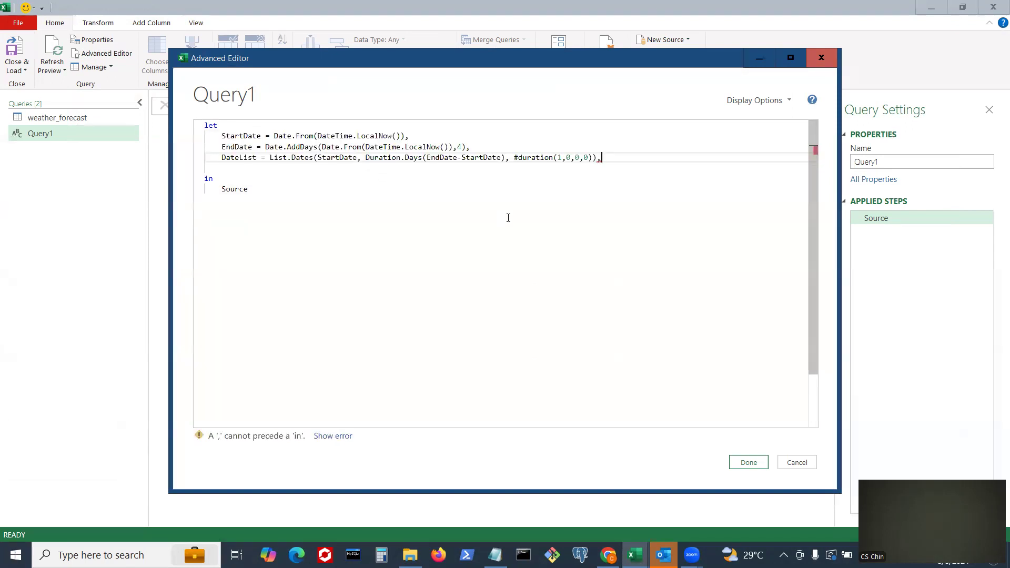
{"action": "left_click", "coordinate": [626, 159]}
{"action": "key", "text": "BackSpace"}
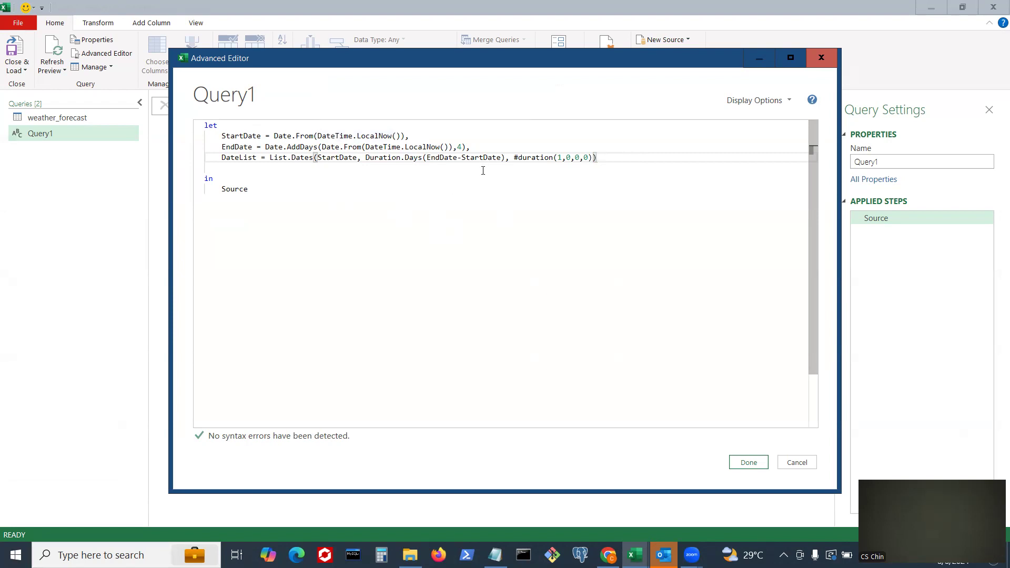
Step: Make the query return DateList instead of Source in its in clause and apply the code
{"action": "mouse_move", "coordinate": [302, 157]}
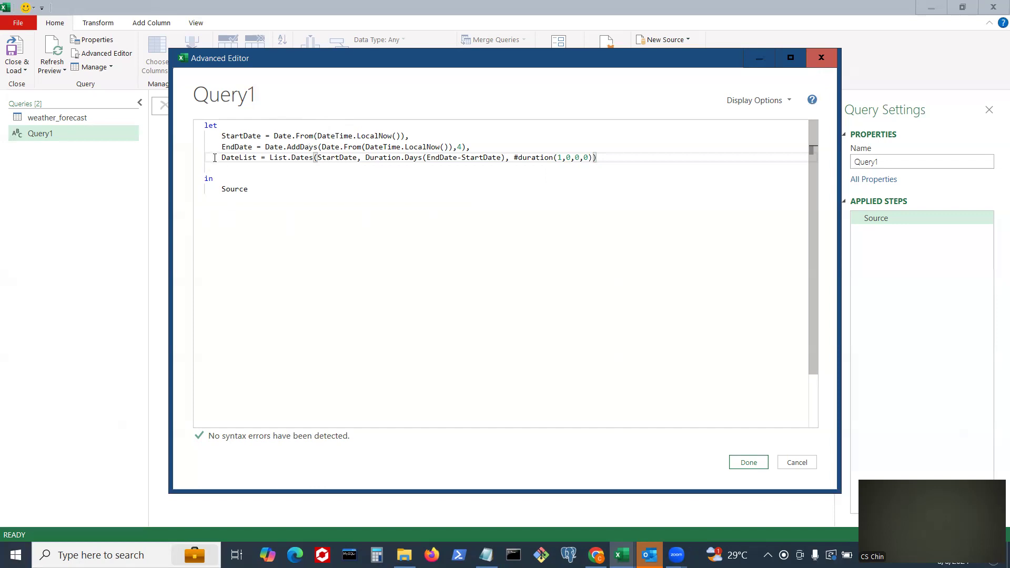
{"action": "left_click", "coordinate": [265, 193]}
{"action": "key", "text": "BackSpace"}
{"action": "key", "text": "BackSpace"}
{"action": "key", "text": "BackSpace"}
{"action": "key", "text": "BackSpace"}
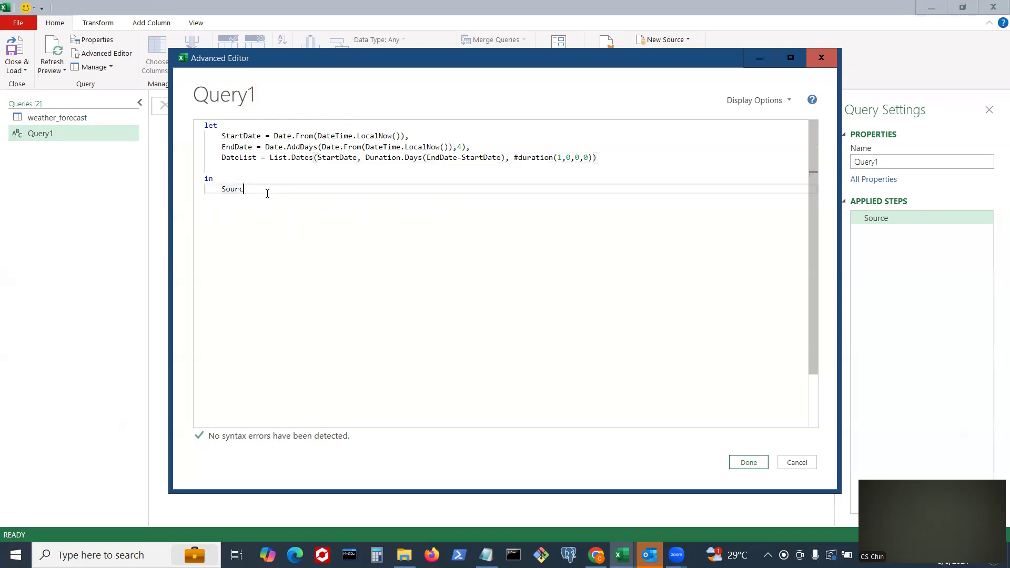
{"action": "key", "text": "BackSpace"}
{"action": "key", "text": "BackSpace"}
{"action": "type", "text": "DAte"}
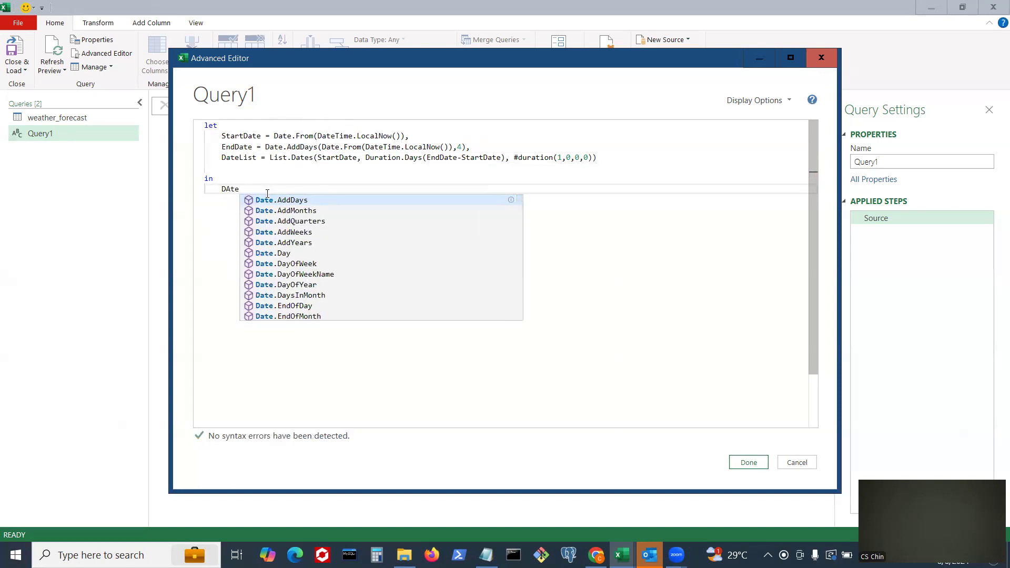
{"action": "type", "text": "List"}
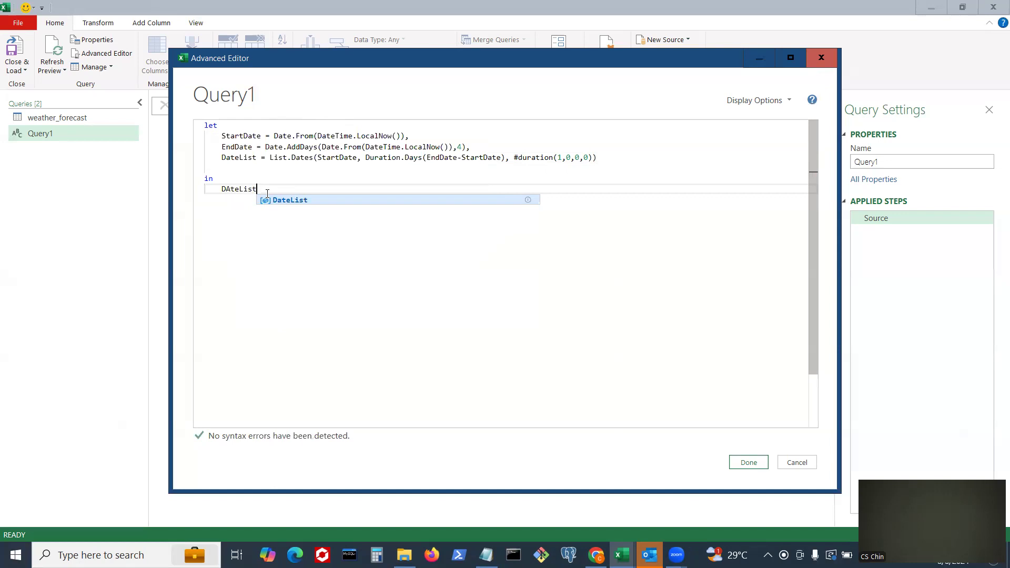
{"action": "left_click", "coordinate": [302, 203]}
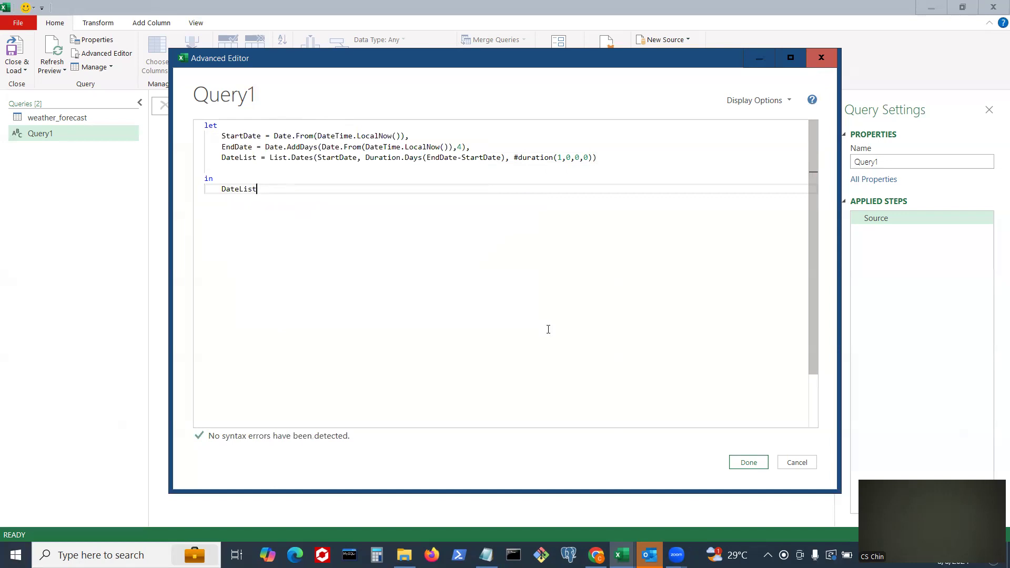
{"action": "left_click", "coordinate": [749, 462]}
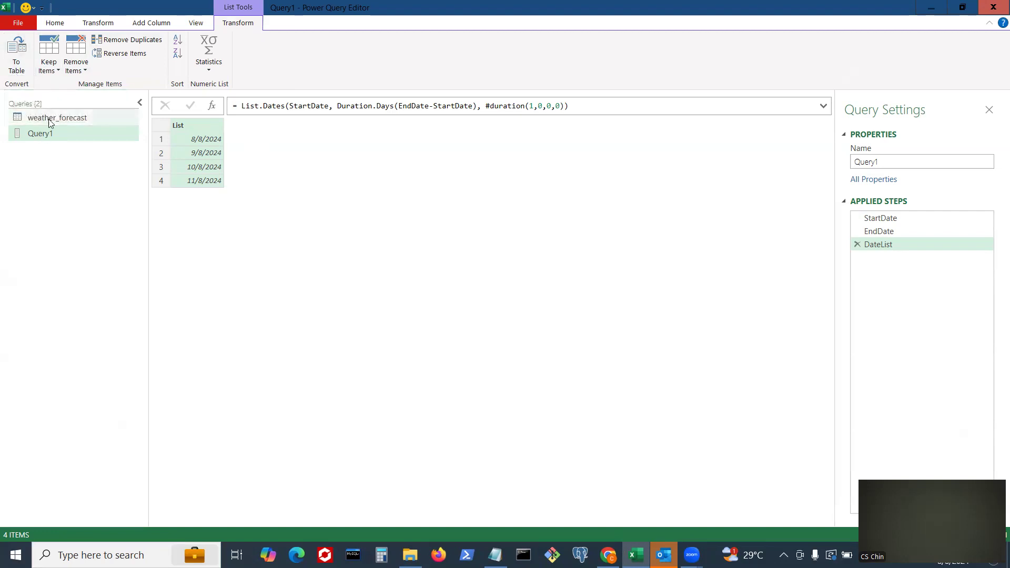
Step: Rename Query1 as Calendar
{"action": "left_click", "coordinate": [901, 164]}
{"action": "key", "text": "BackSpace"}
{"action": "key", "text": "BackSpace"}
{"action": "key", "text": "BackSpace"}
{"action": "key", "text": "BackSpace"}
{"action": "key", "text": "BackSpace"}
{"action": "key", "text": "BackSpace"}
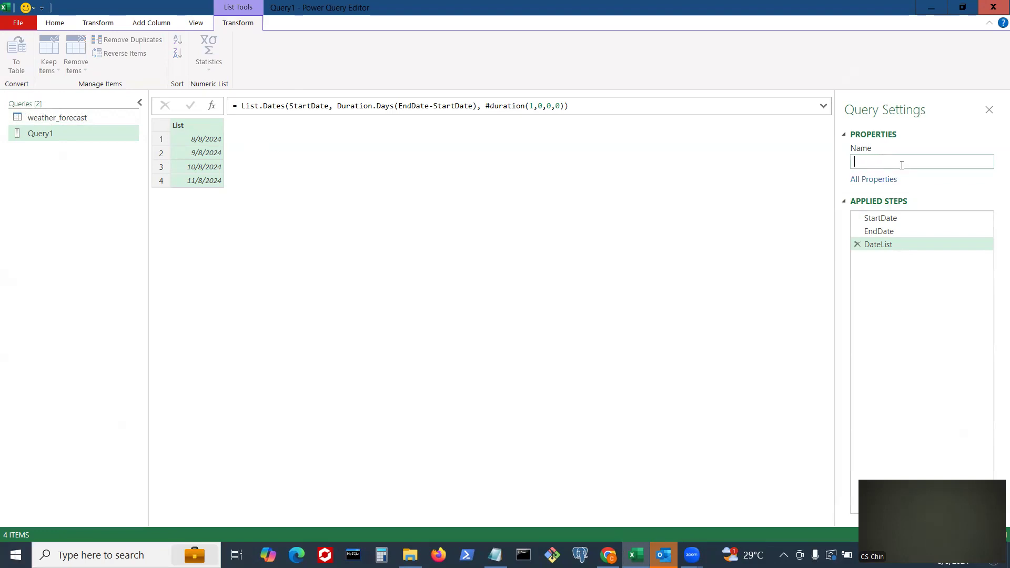
{"action": "type", "text": "Calendar"}
{"action": "left_click", "coordinate": [679, 232]}
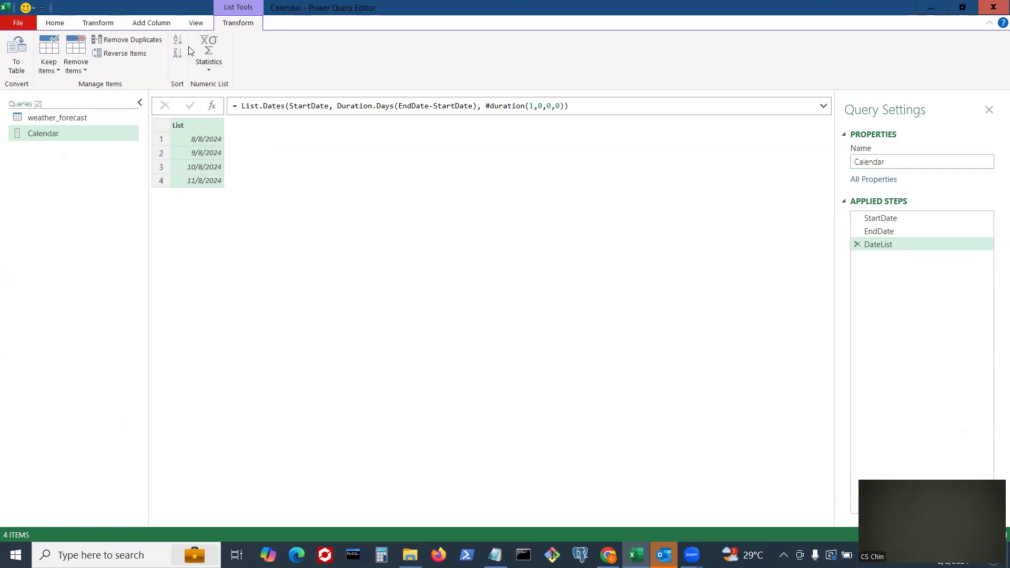
Step: Convert the Calendar list to a table with no delimiter and rename its only column as date
{"action": "left_click", "coordinate": [17, 64]}
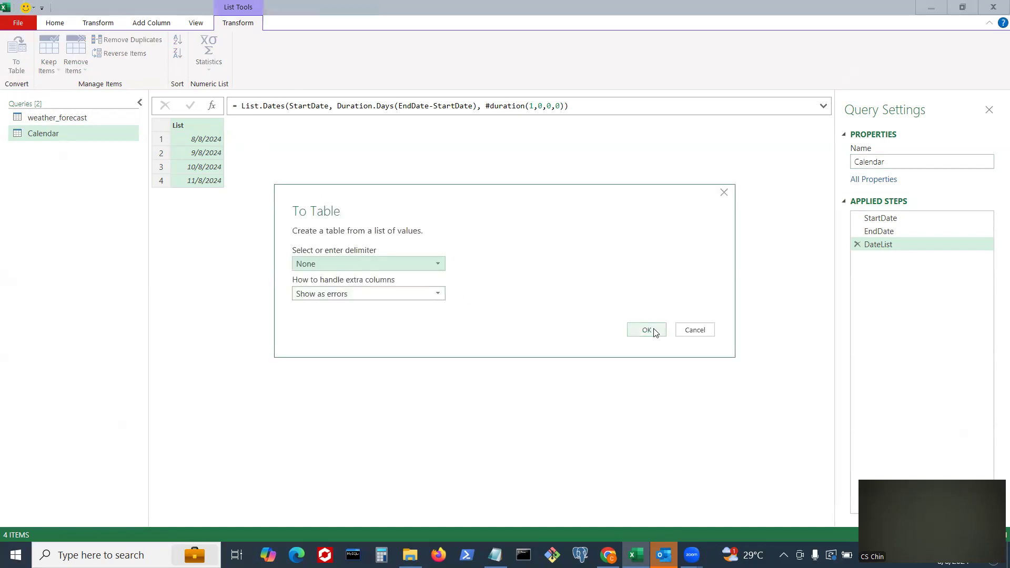
{"action": "left_click", "coordinate": [650, 331]}
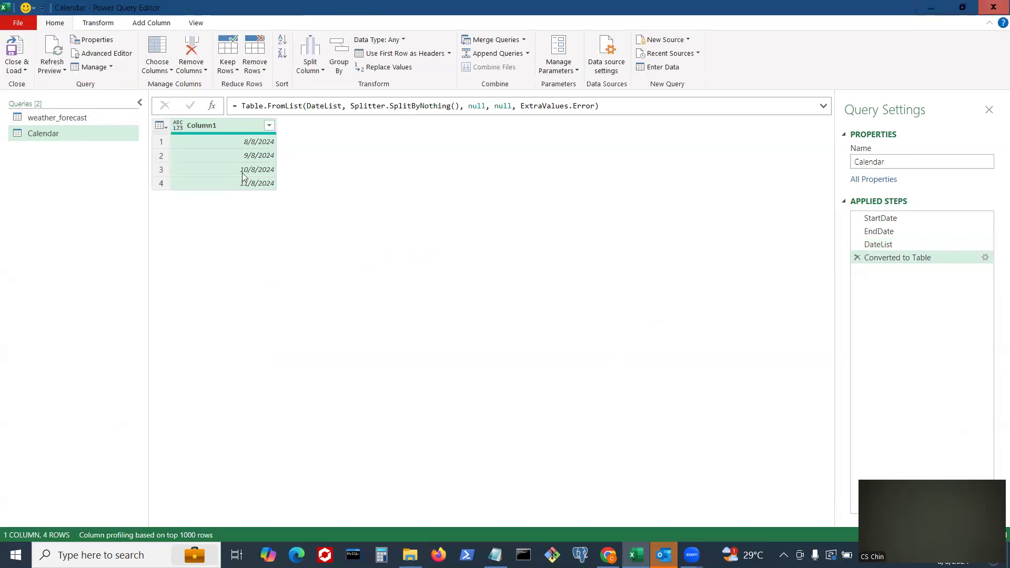
{"action": "double_click", "coordinate": [225, 126]}
{"action": "type", "text": "d"}
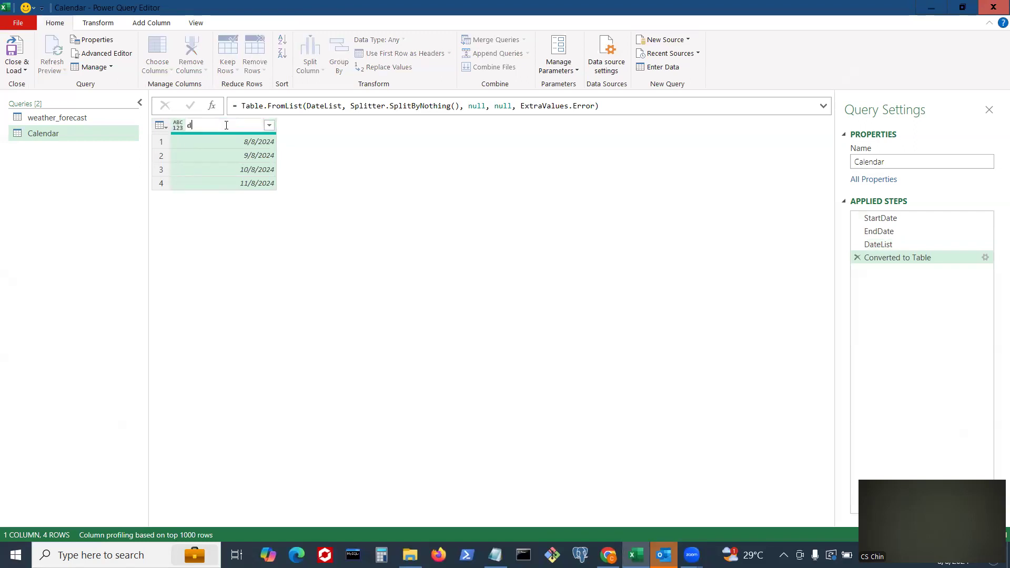
{"action": "type", "text": "ate"}
{"action": "key", "text": "Return"}
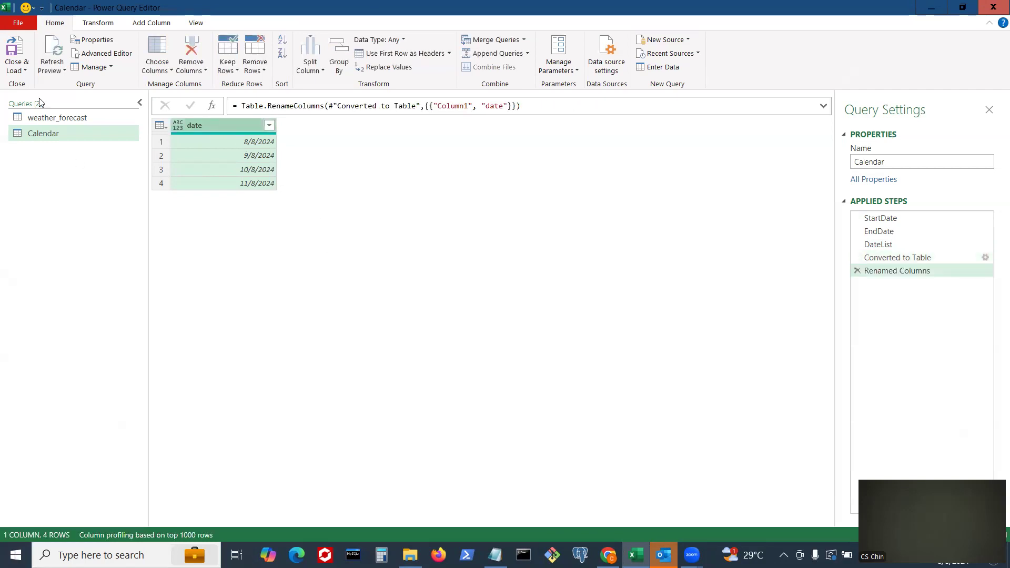
Step: Close the query editor and load the Calendar query as a table on a new worksheet
{"action": "left_click", "coordinate": [25, 76]}
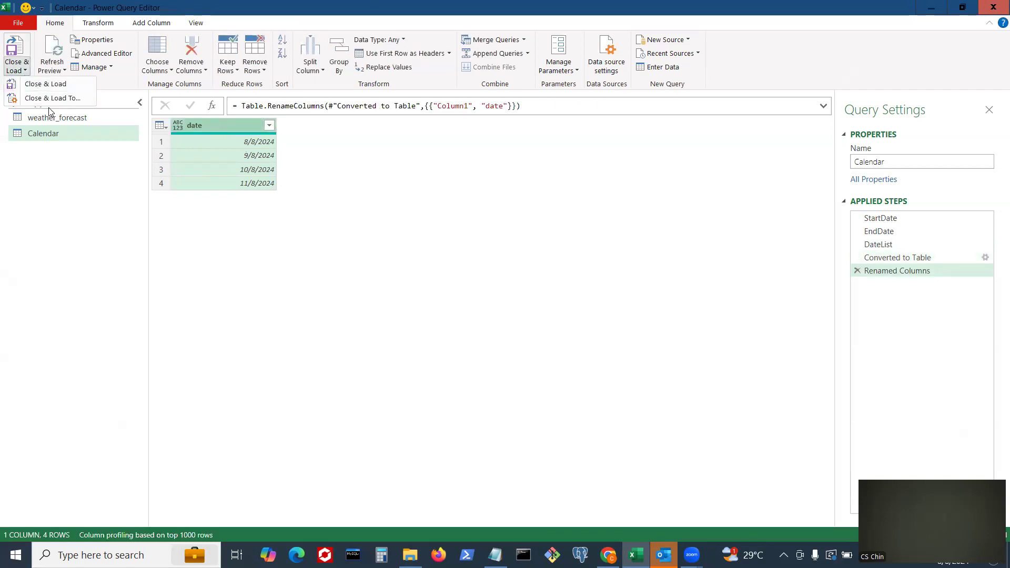
{"action": "left_click", "coordinate": [73, 99]}
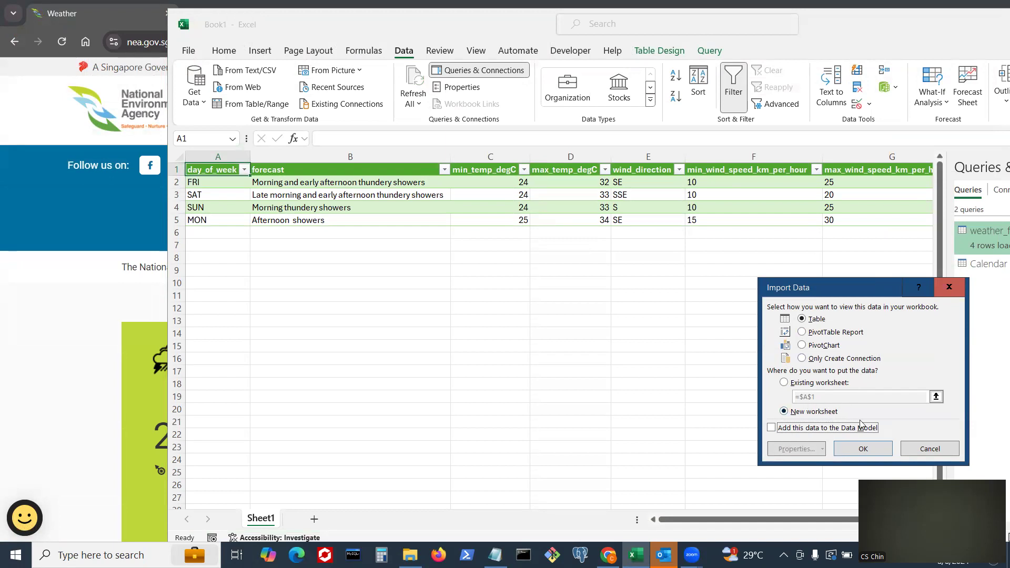
{"action": "left_click", "coordinate": [868, 448]}
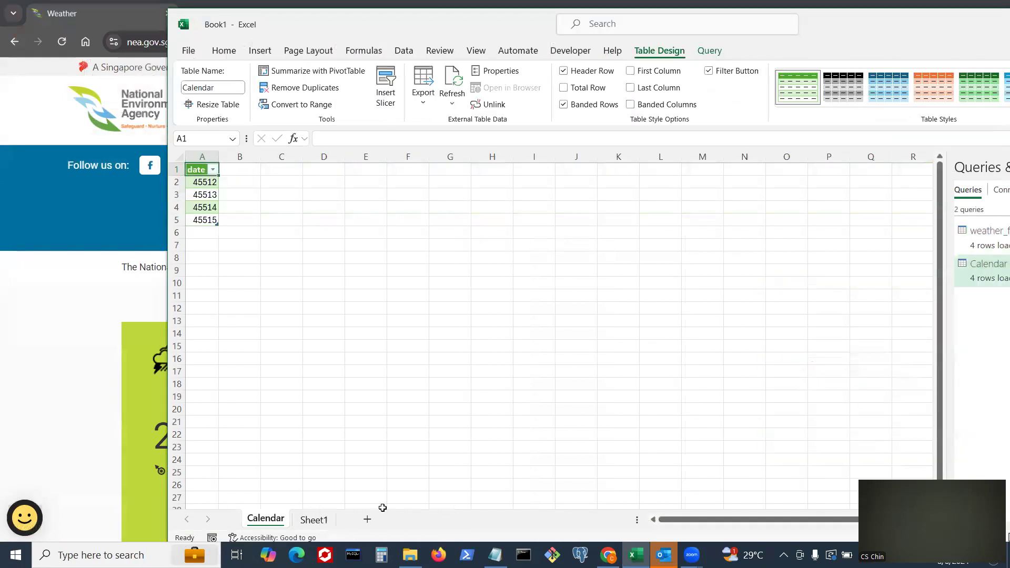
Step: Widen column A of the Calendar sheet and format it as Short Date
{"action": "left_click_drag", "start_coordinate": [219, 153], "coordinate": [253, 153]}
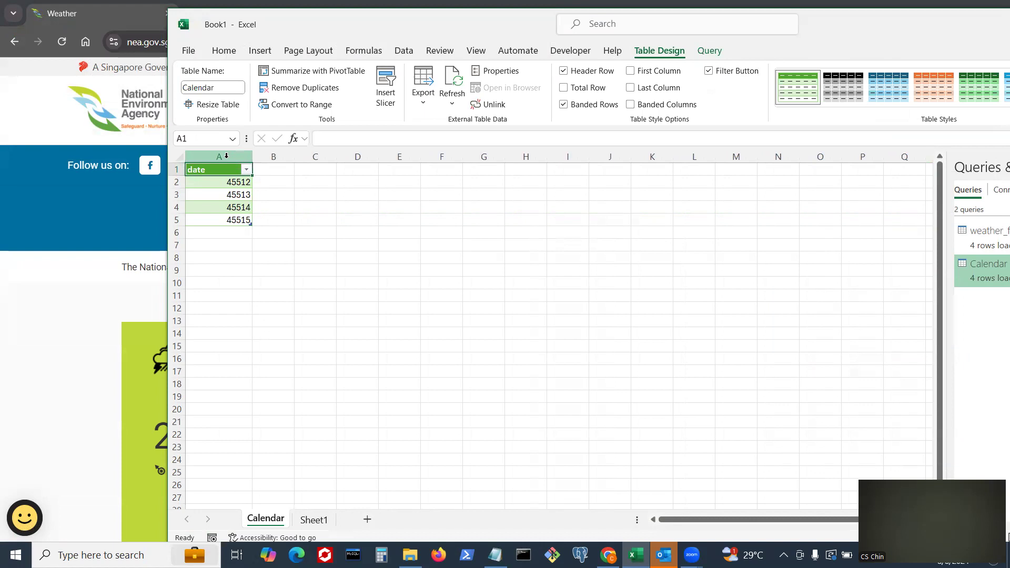
{"action": "left_click", "coordinate": [225, 155]}
{"action": "right_click", "coordinate": [221, 155]}
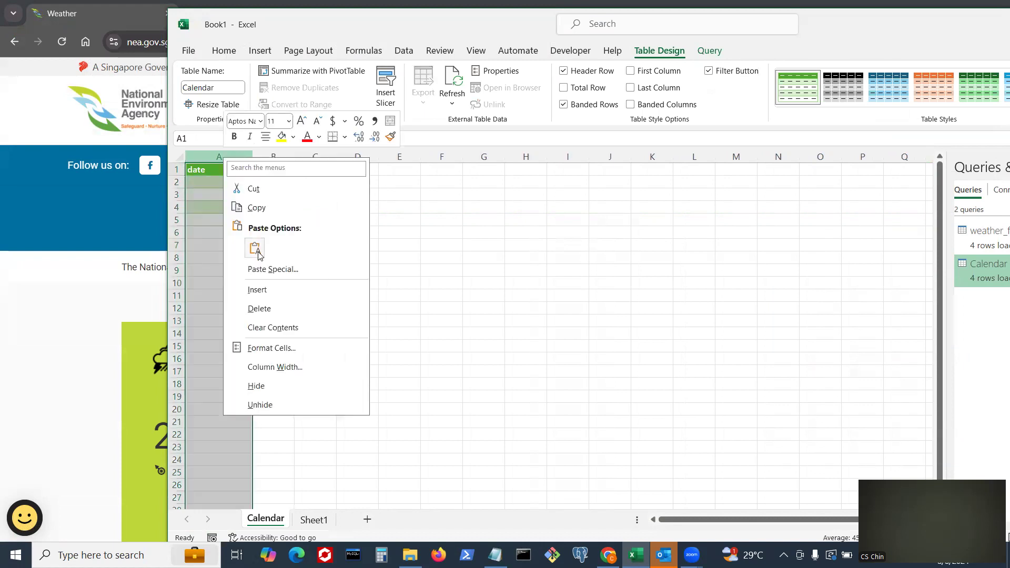
{"action": "key", "text": "Escape"}
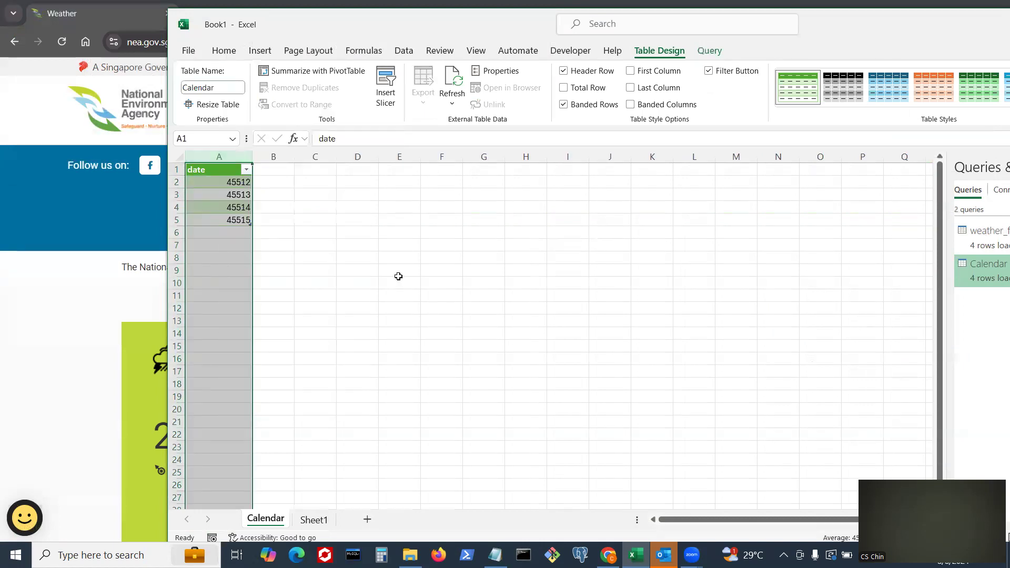
{"action": "left_click", "coordinate": [405, 52]}
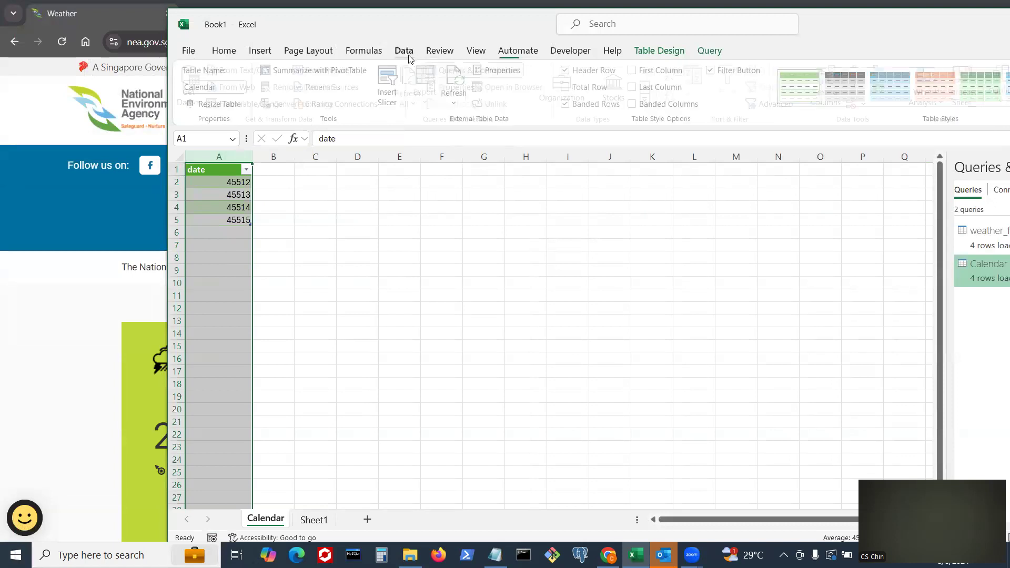
{"action": "left_click", "coordinate": [226, 52]}
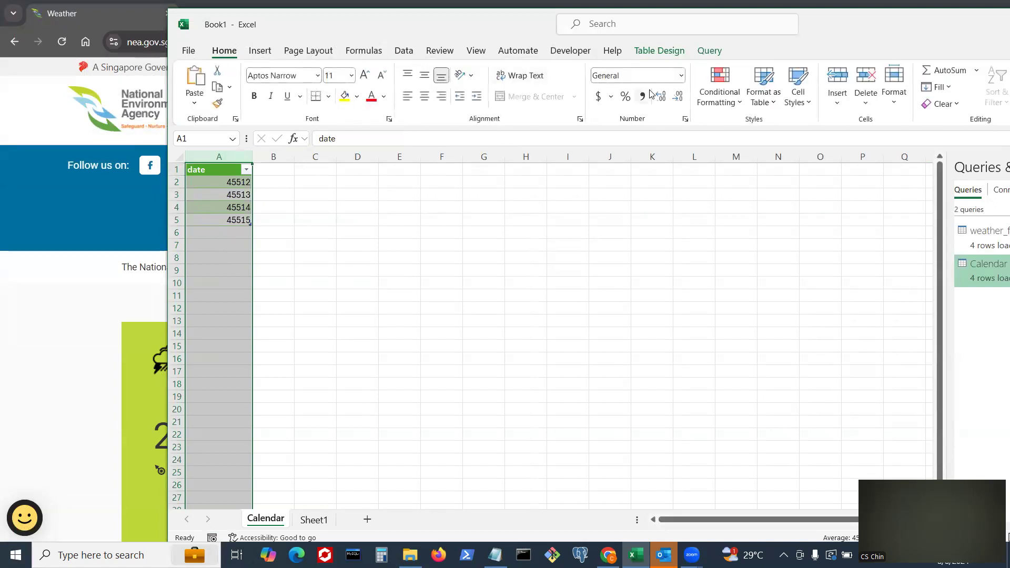
{"action": "left_click", "coordinate": [681, 76]}
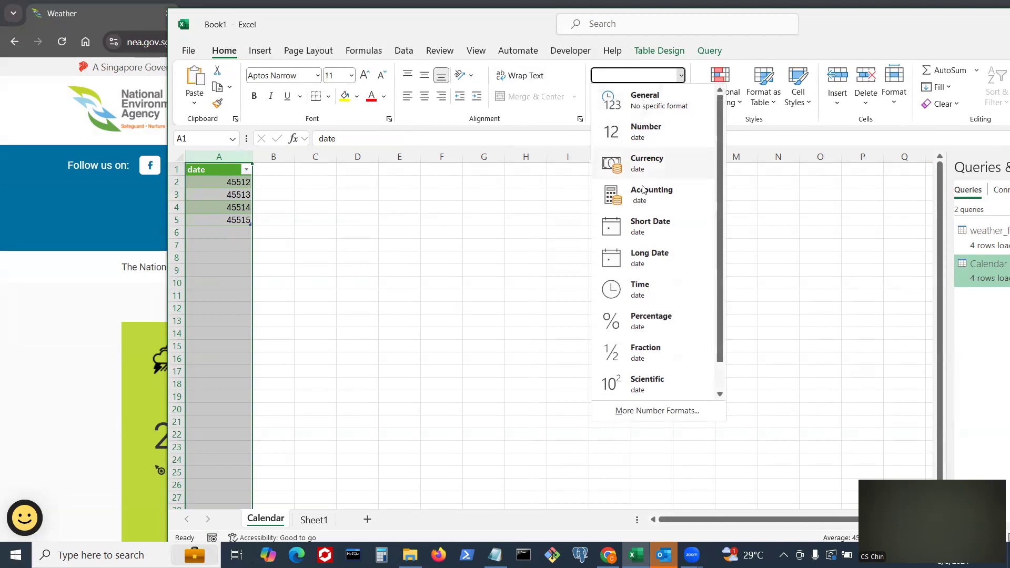
{"action": "left_click", "coordinate": [667, 233]}
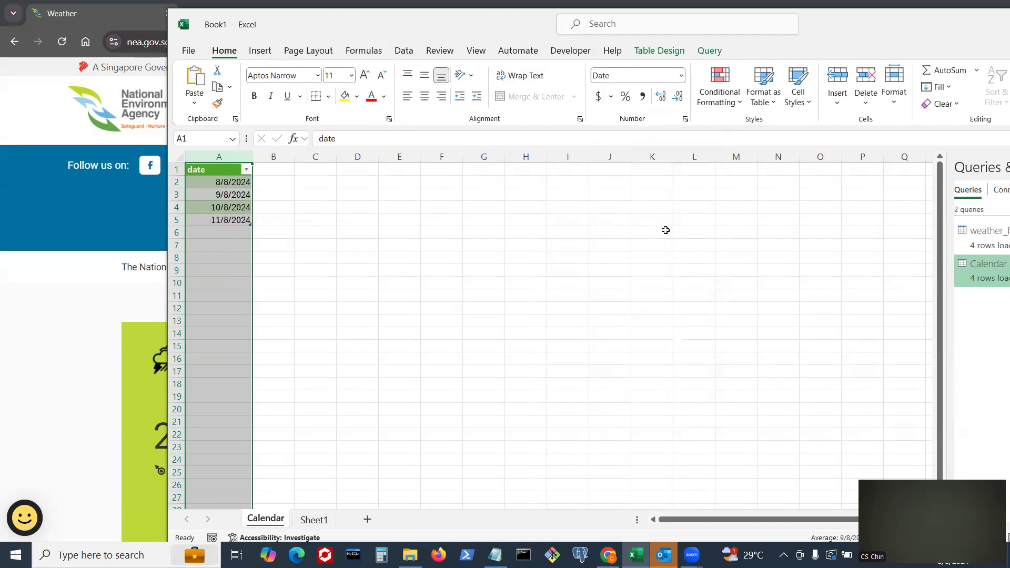
{"action": "left_click", "coordinate": [354, 229]}
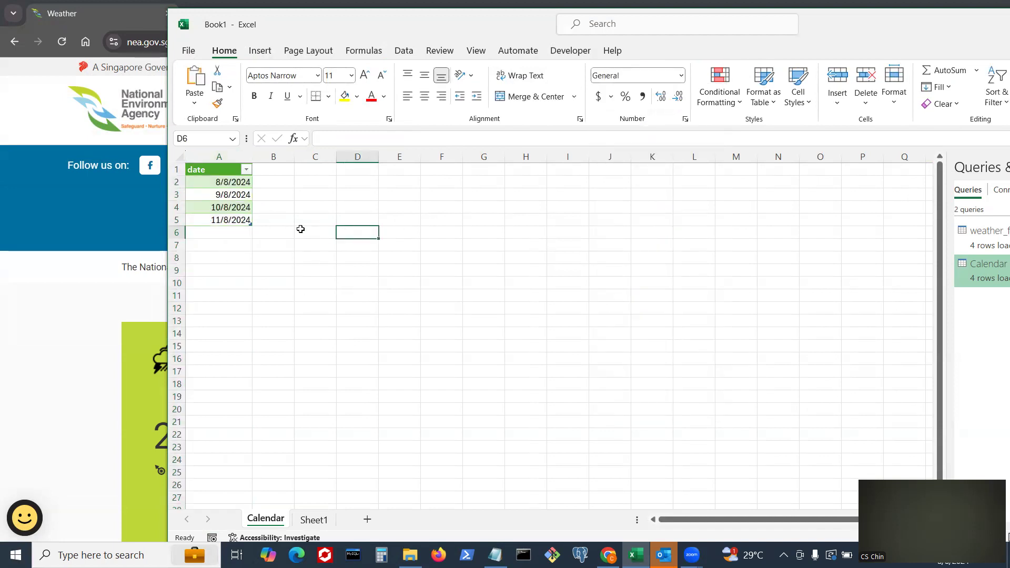
Step: Rename Sheet1 as weather_forecast
{"action": "left_click", "coordinate": [311, 520]}
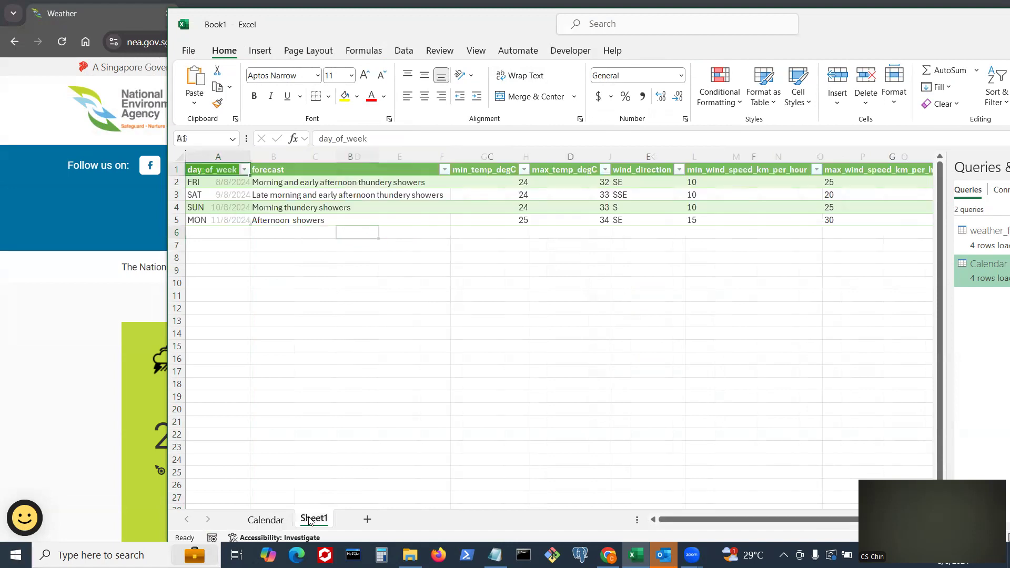
{"action": "right_click", "coordinate": [311, 521]}
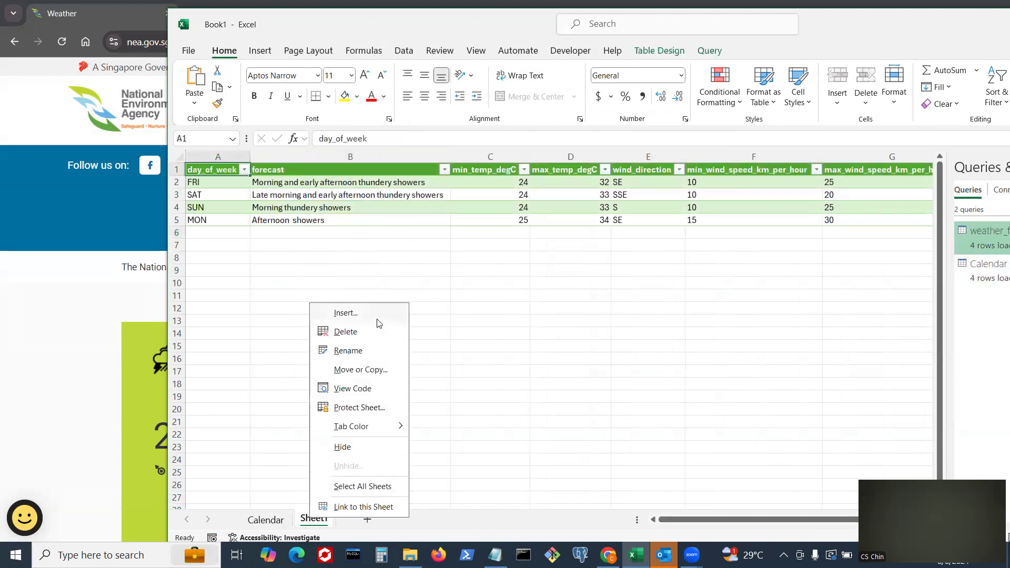
{"action": "left_click", "coordinate": [348, 351]}
{"action": "type", "text": "we"}
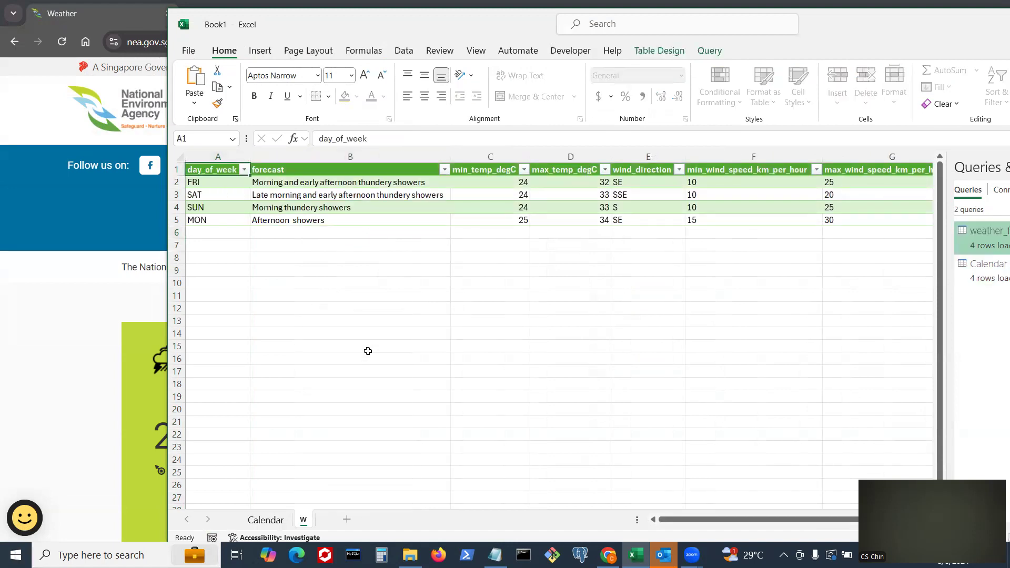
{"action": "type", "text": "ather_forecast"}
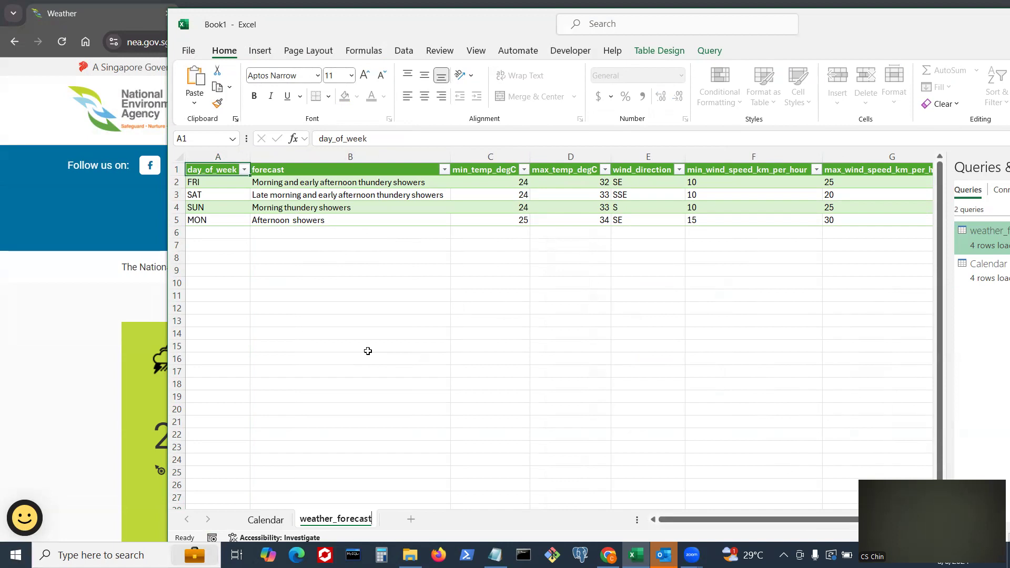
{"action": "left_click", "coordinate": [274, 519]}
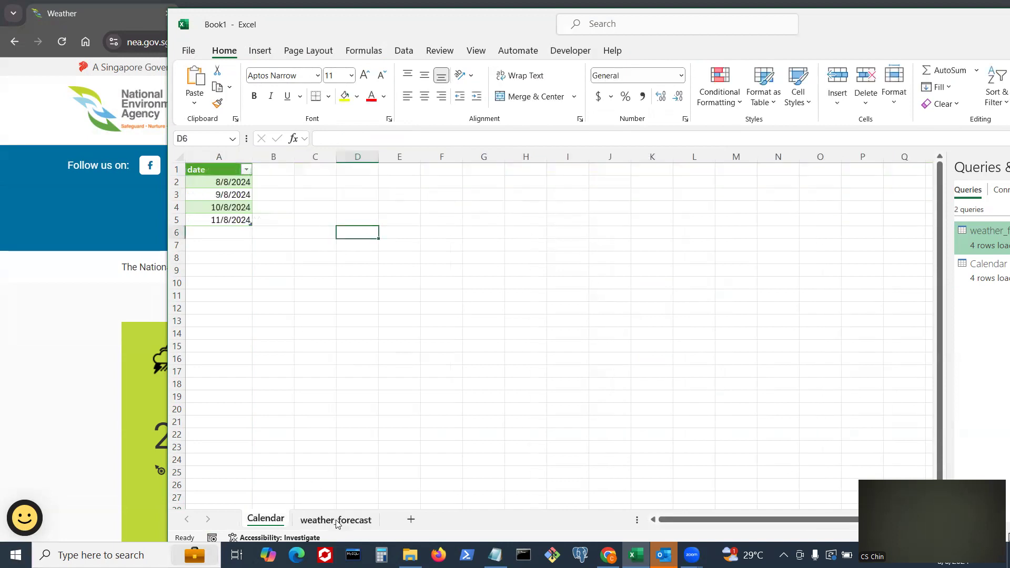
{"action": "left_click", "coordinate": [336, 520]}
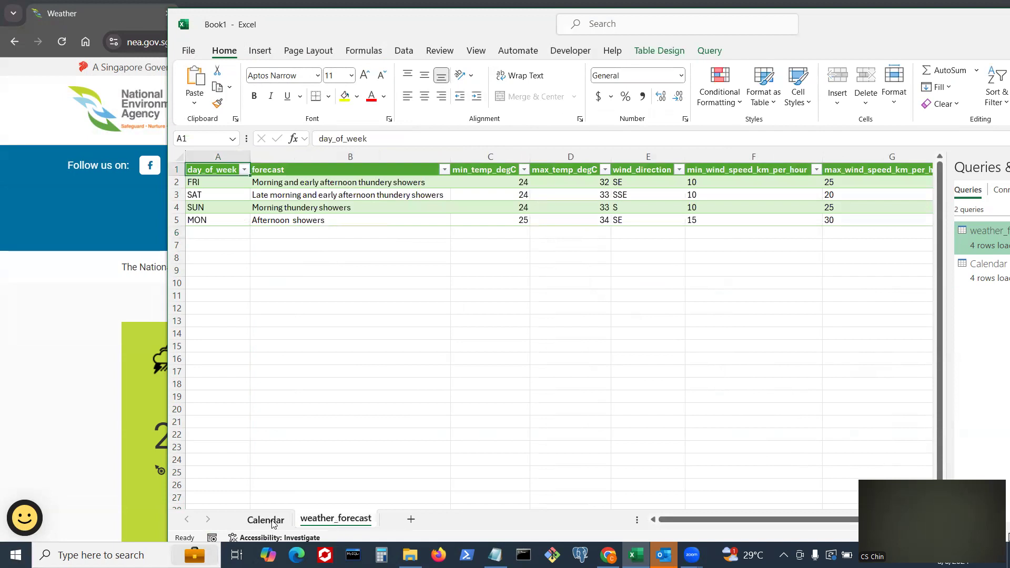
Step: Insert an empty column before day_of_week on the weather_forecast sheet and widen it
{"action": "left_click", "coordinate": [217, 156]}
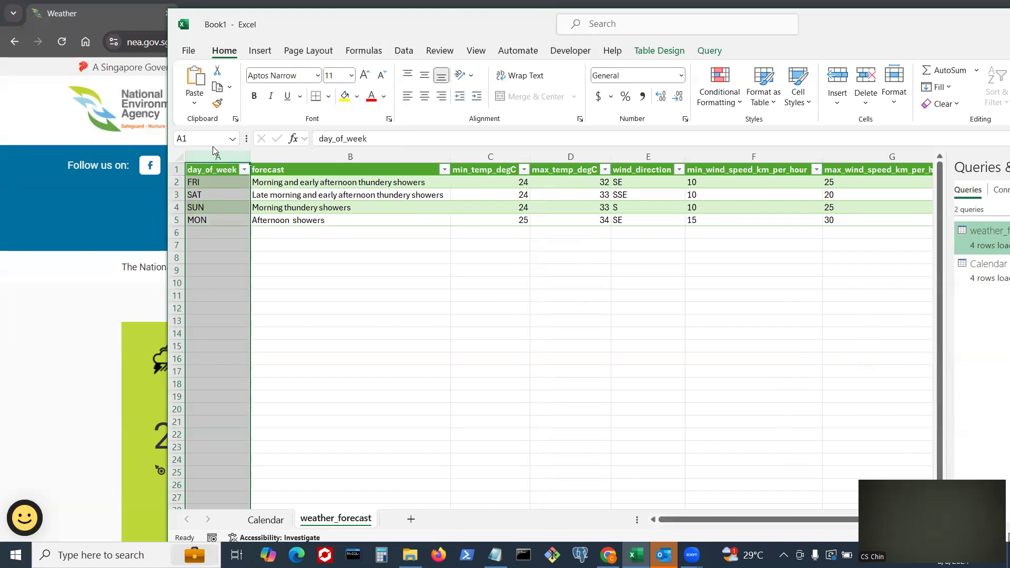
{"action": "right_click", "coordinate": [219, 158]}
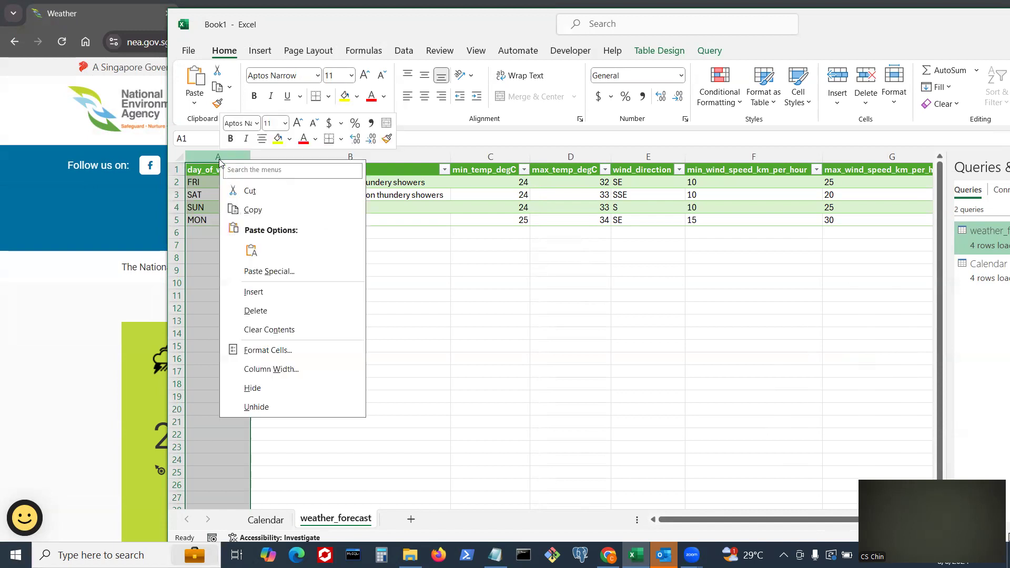
{"action": "left_click", "coordinate": [298, 292]}
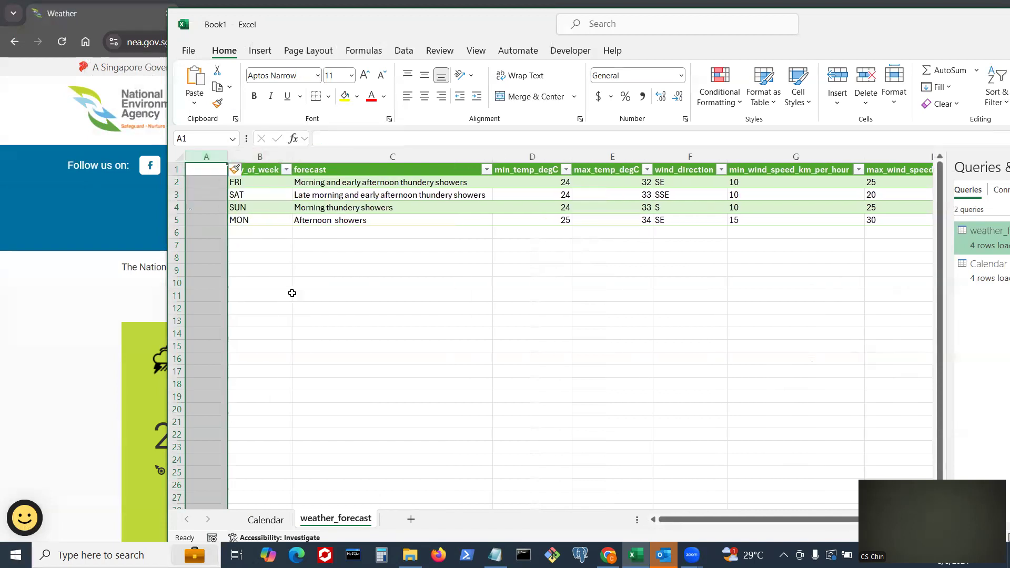
{"action": "left_click_drag", "start_coordinate": [228, 156], "coordinate": [290, 164]}
{"action": "left_click", "coordinate": [239, 188]}
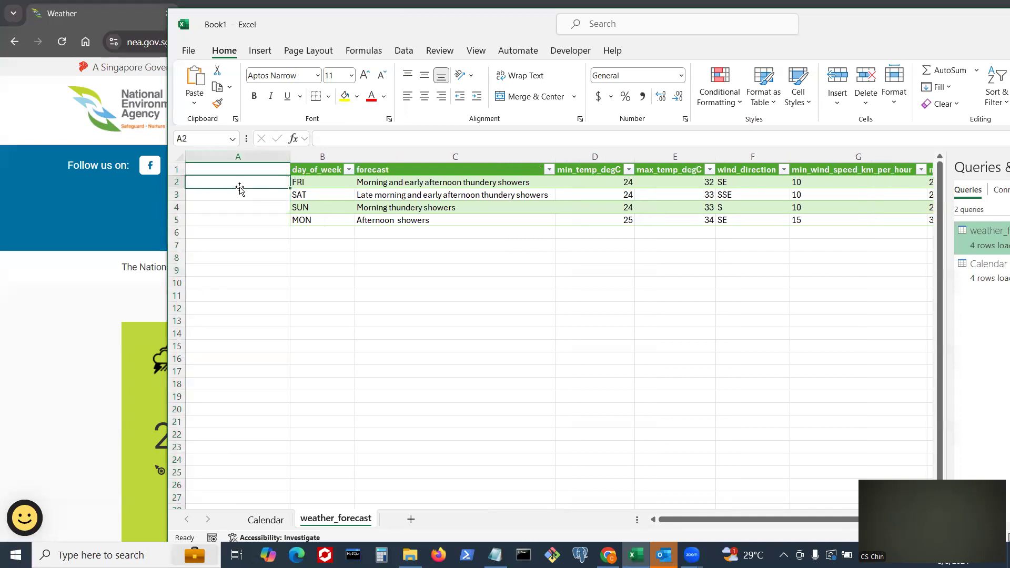
{"action": "type", "text": "="}
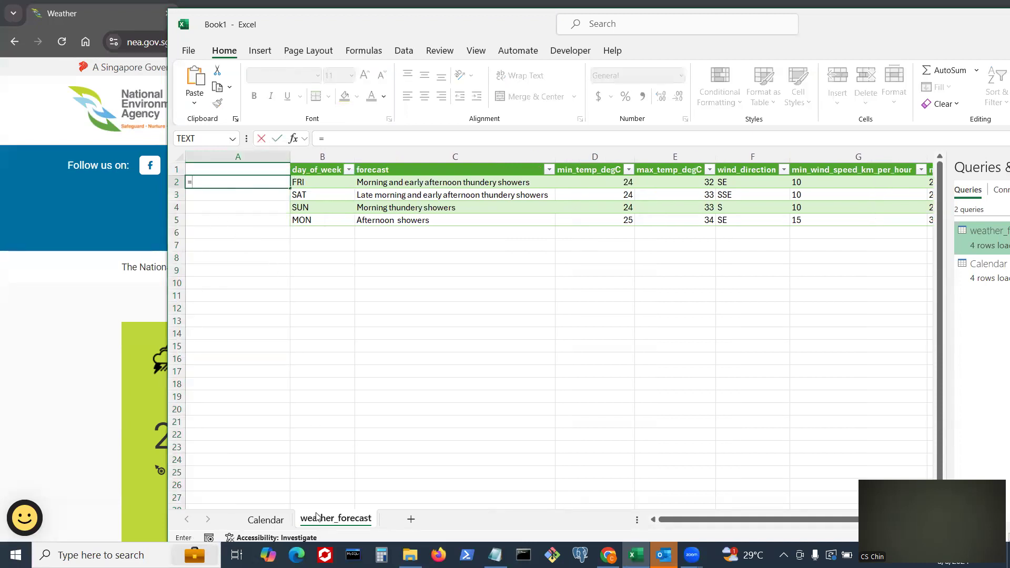
{"action": "left_click", "coordinate": [266, 519]}
{"action": "left_click", "coordinate": [235, 181]}
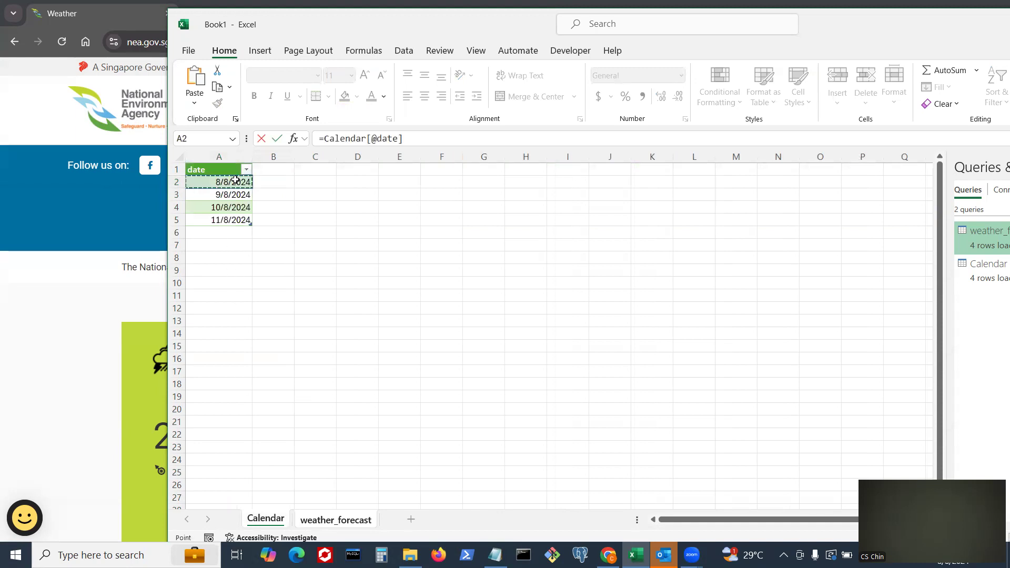
{"action": "key", "text": "Return"}
{"action": "left_click", "coordinate": [247, 183]}
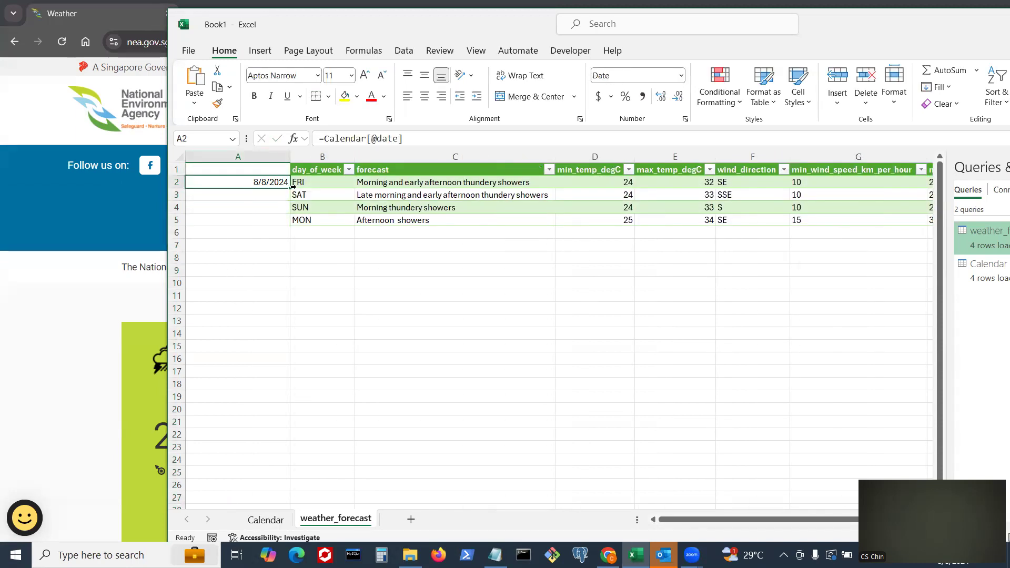
{"action": "left_click", "coordinate": [291, 188]}
{"action": "left_click_drag", "start_coordinate": [289, 188], "coordinate": [284, 229]}
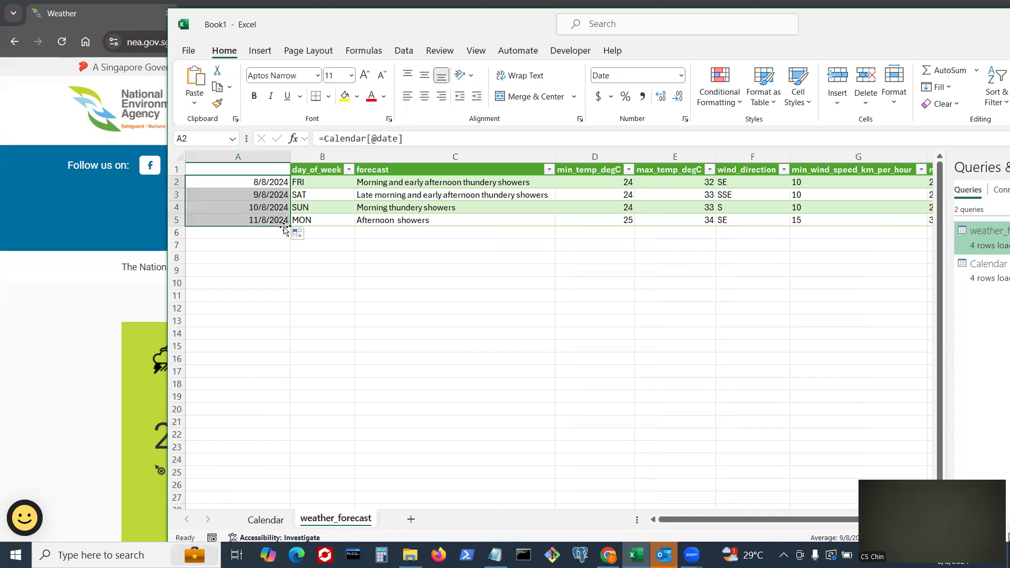
{"action": "left_click", "coordinate": [362, 267]}
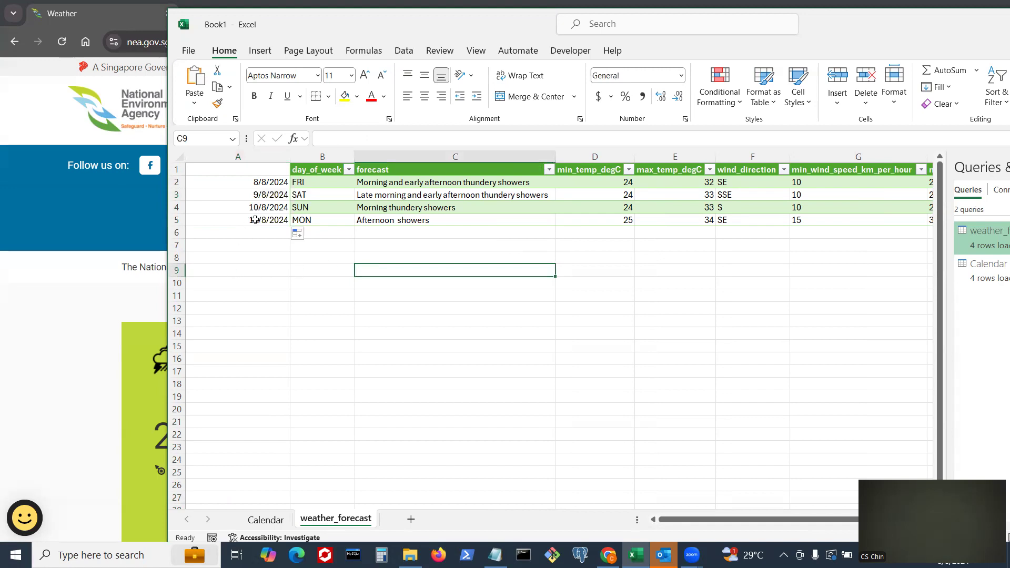
Step: Enter the heading date in cell A1 and narrow column A
{"action": "left_click", "coordinate": [259, 170]}
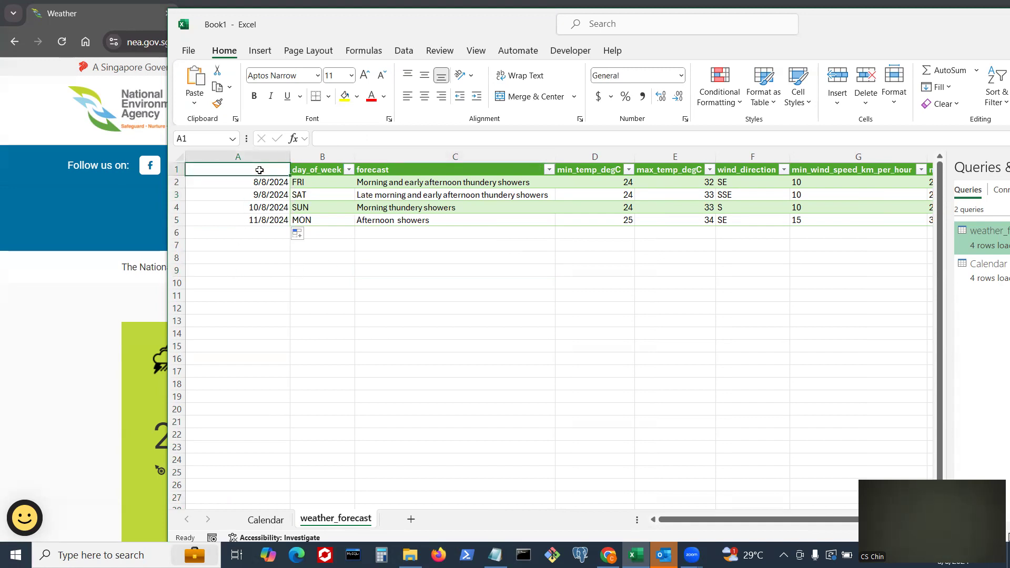
{"action": "type", "text": "date"}
{"action": "left_click", "coordinate": [316, 265]}
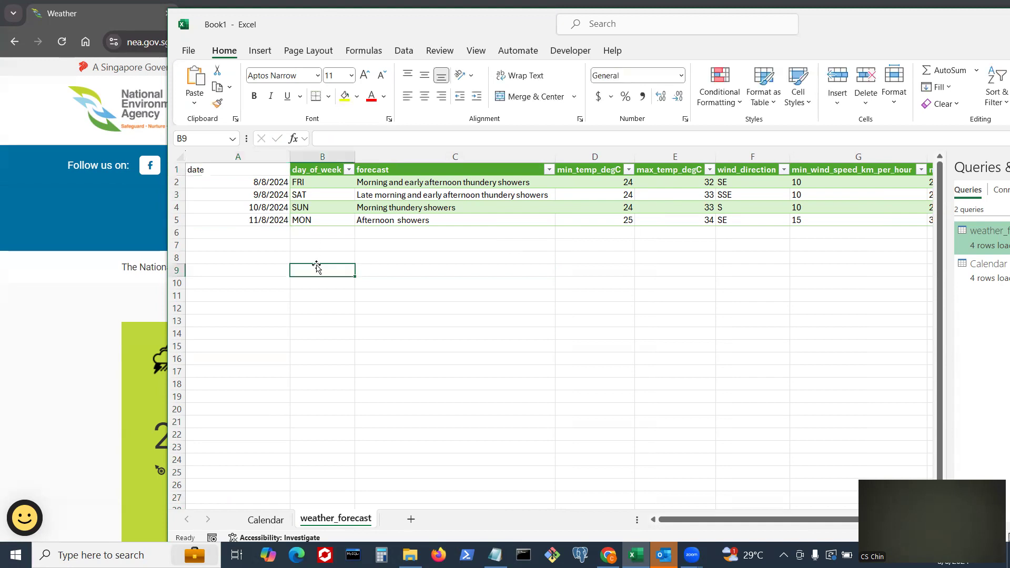
{"action": "left_click_drag", "start_coordinate": [289, 161], "coordinate": [259, 160]}
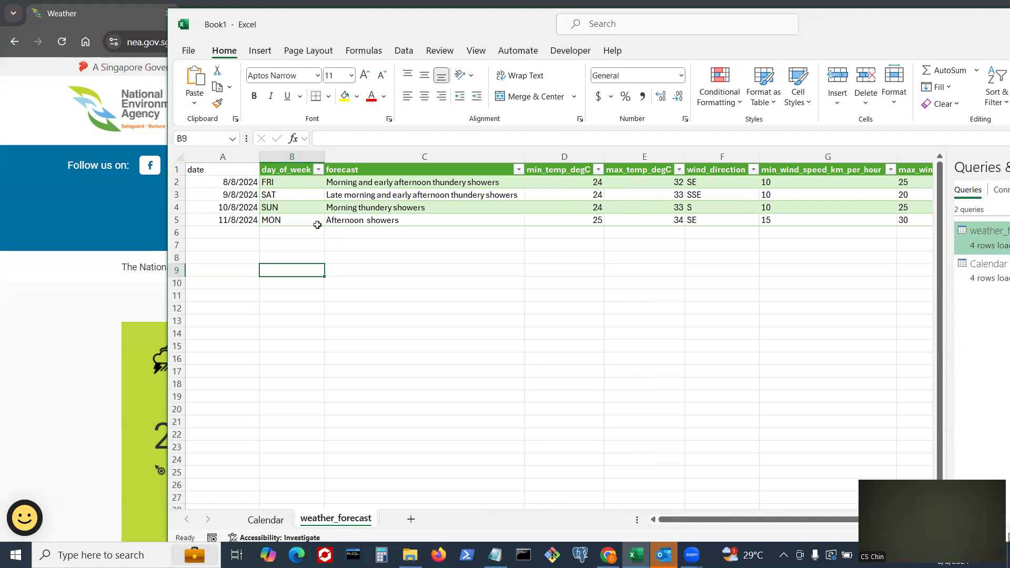
Step: Compare the 4-day Outlook on the NEA weather page with the dates on the Calendar and weather_forecast sheets
{"action": "left_click", "coordinate": [116, 276]}
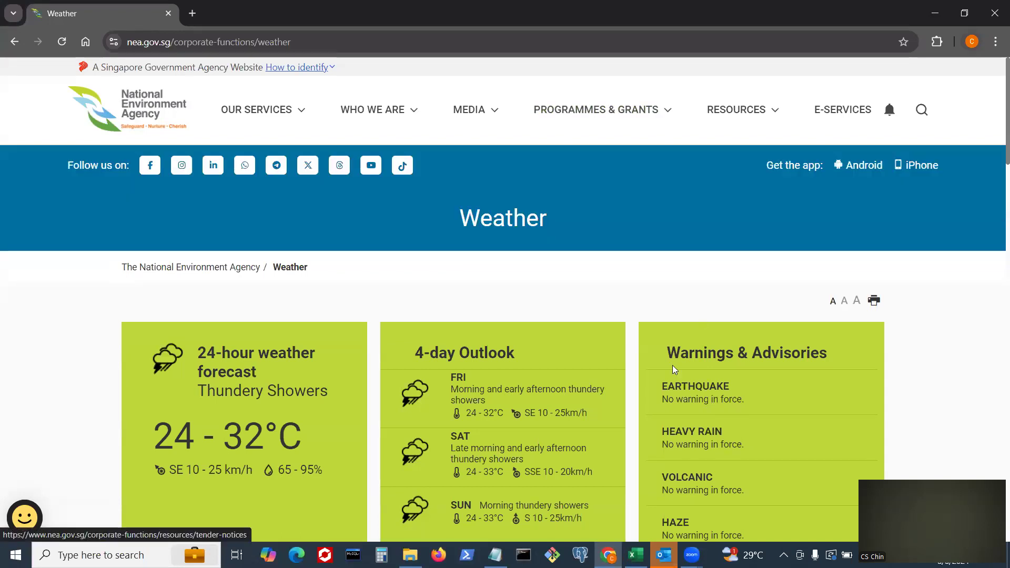
{"action": "left_click", "coordinate": [635, 555]}
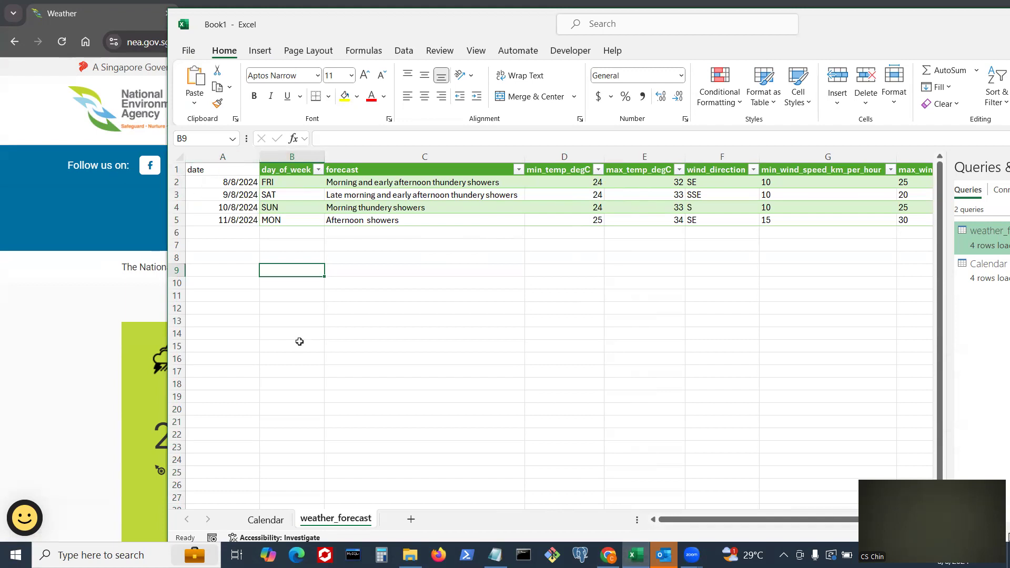
{"action": "left_click", "coordinate": [271, 520]}
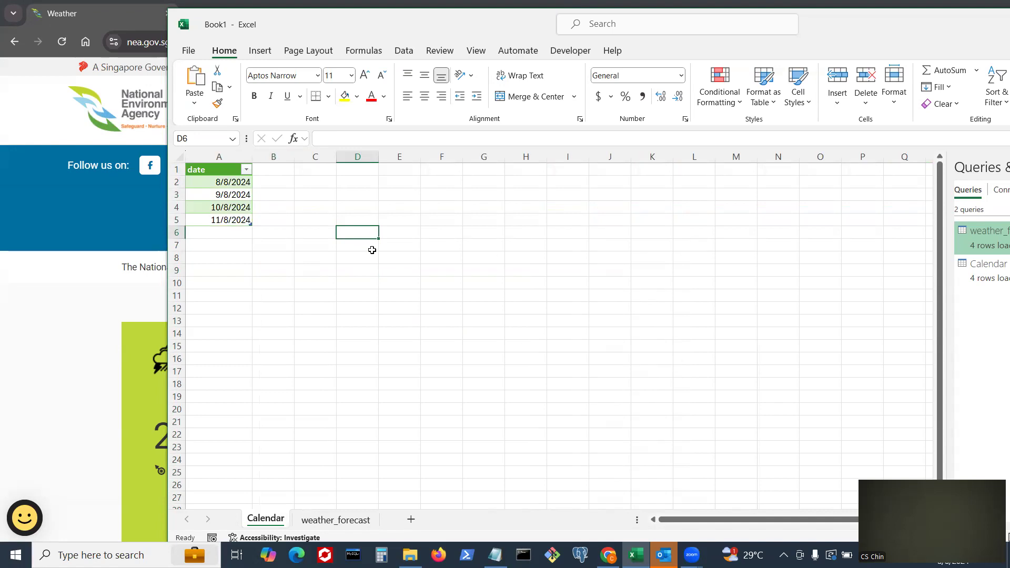
{"action": "left_click", "coordinate": [336, 520]}
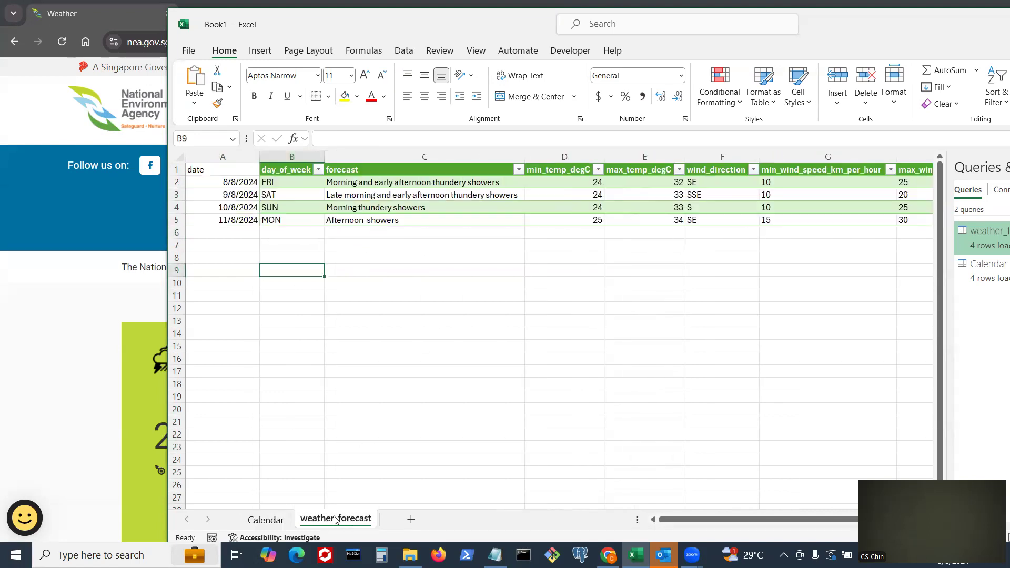
Step: Format the date heading in cell A1 with a dark green fill and bold white text to match the table header
{"action": "left_click", "coordinate": [237, 172]}
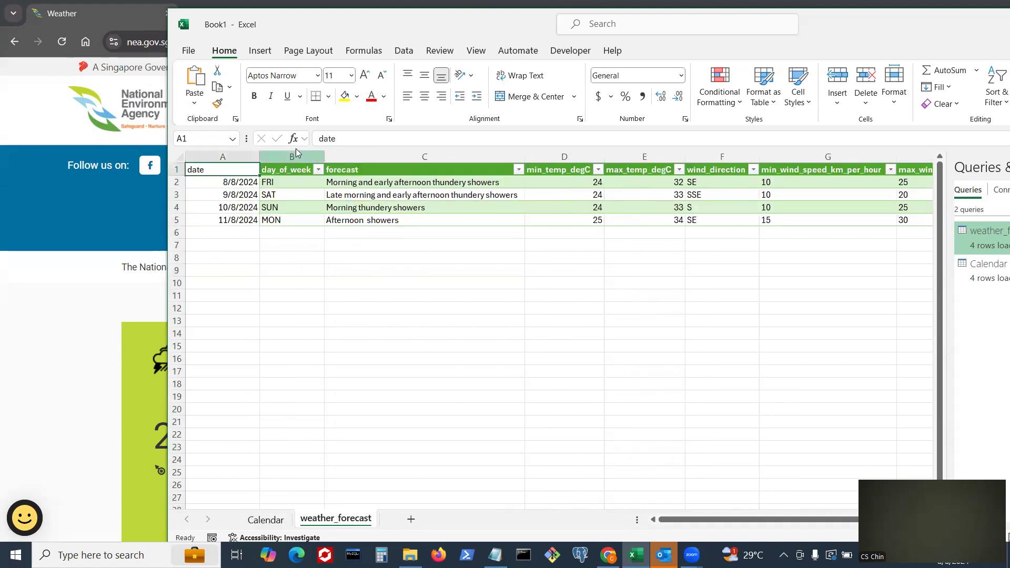
{"action": "left_click", "coordinate": [355, 96]}
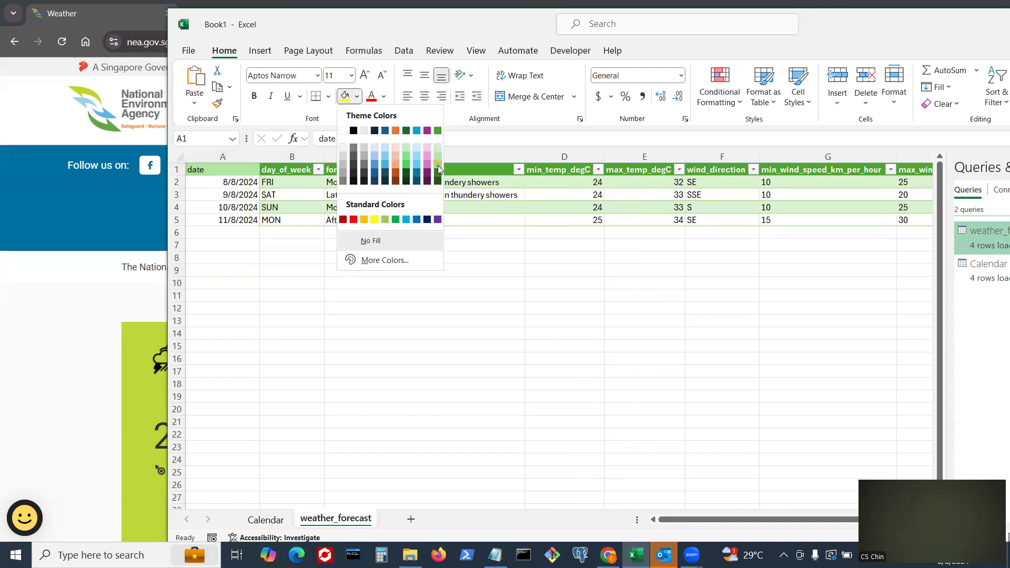
{"action": "left_click", "coordinate": [438, 173]}
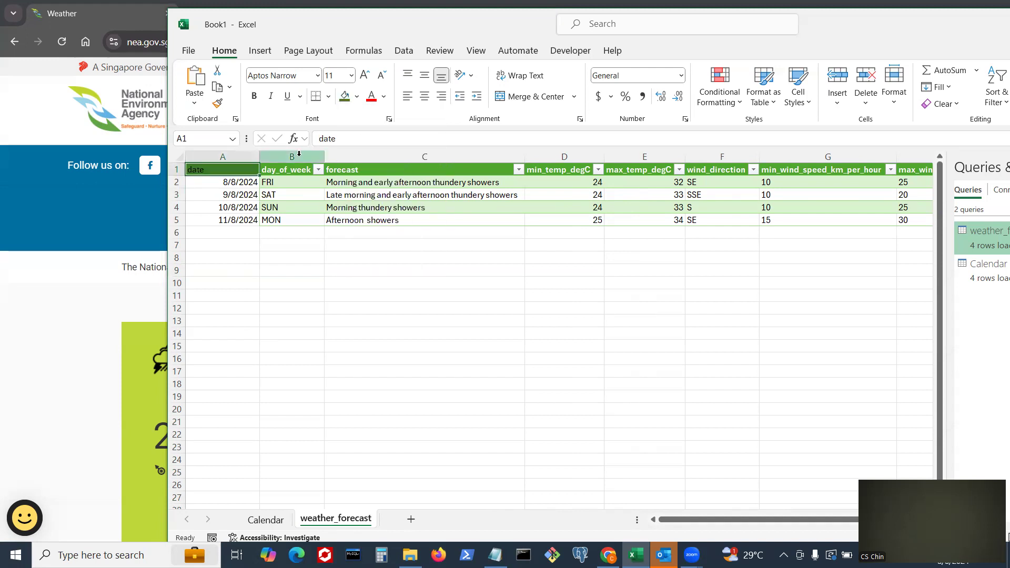
{"action": "left_click", "coordinate": [382, 96]}
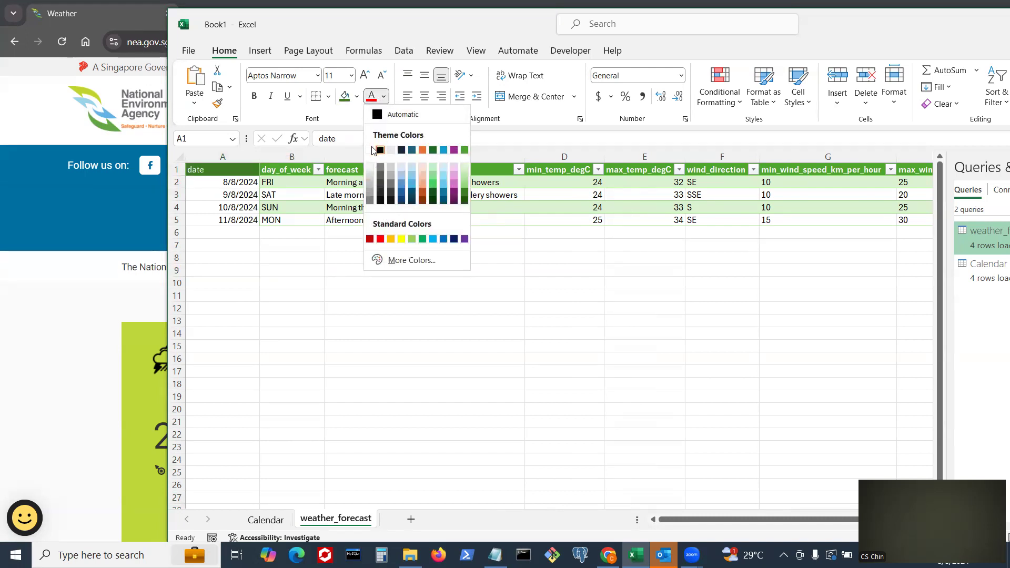
{"action": "left_click", "coordinate": [372, 152]}
{"action": "left_click", "coordinate": [338, 280]}
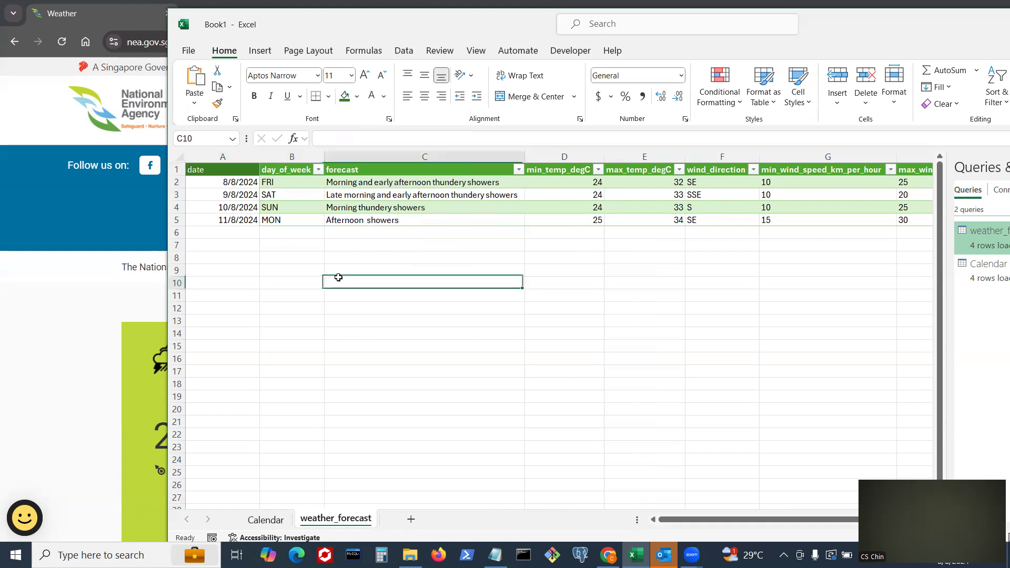
{"action": "left_click", "coordinate": [228, 171]}
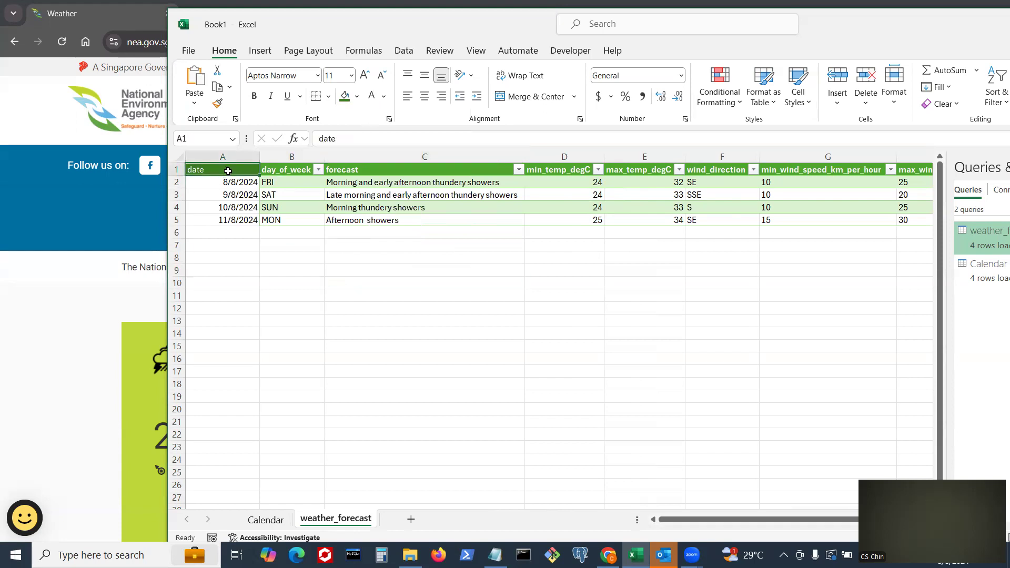
{"action": "left_click", "coordinate": [254, 99]}
{"action": "left_click", "coordinate": [275, 282]}
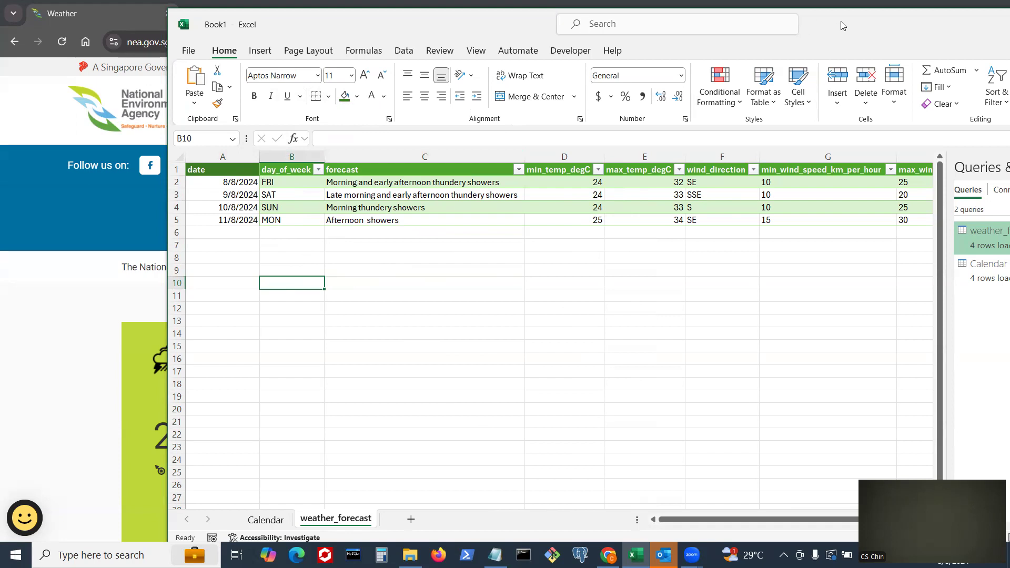
Step: Refresh all queries in the workbook
{"action": "left_click_drag", "start_coordinate": [839, 26], "coordinate": [828, 22]}
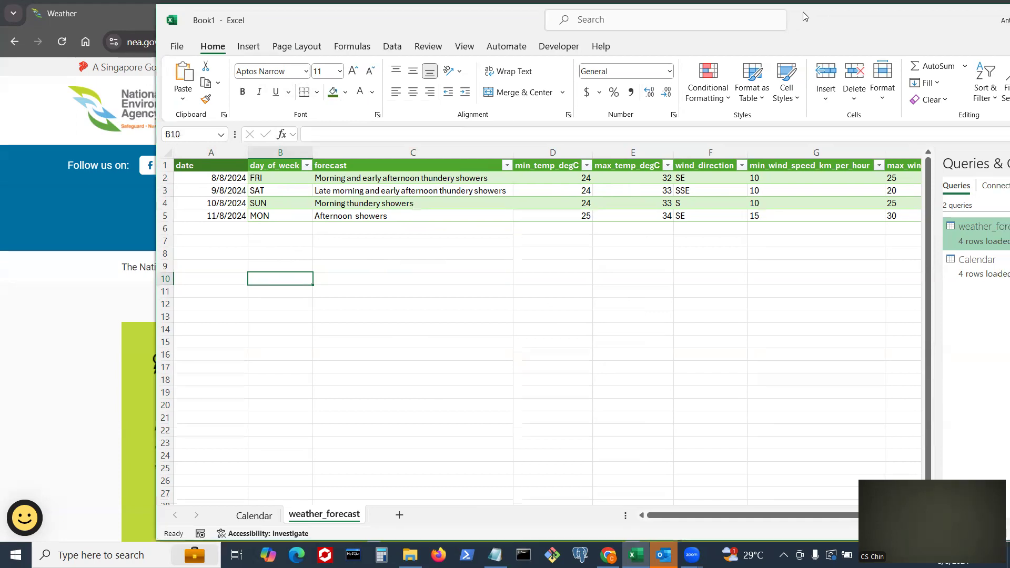
{"action": "left_click", "coordinate": [397, 48]}
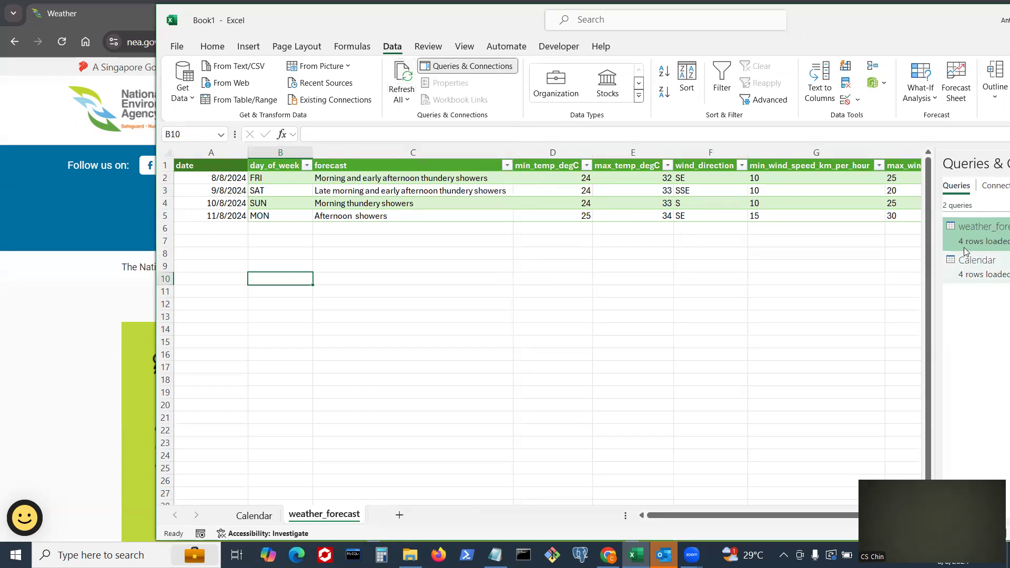
{"action": "left_click", "coordinate": [403, 67]}
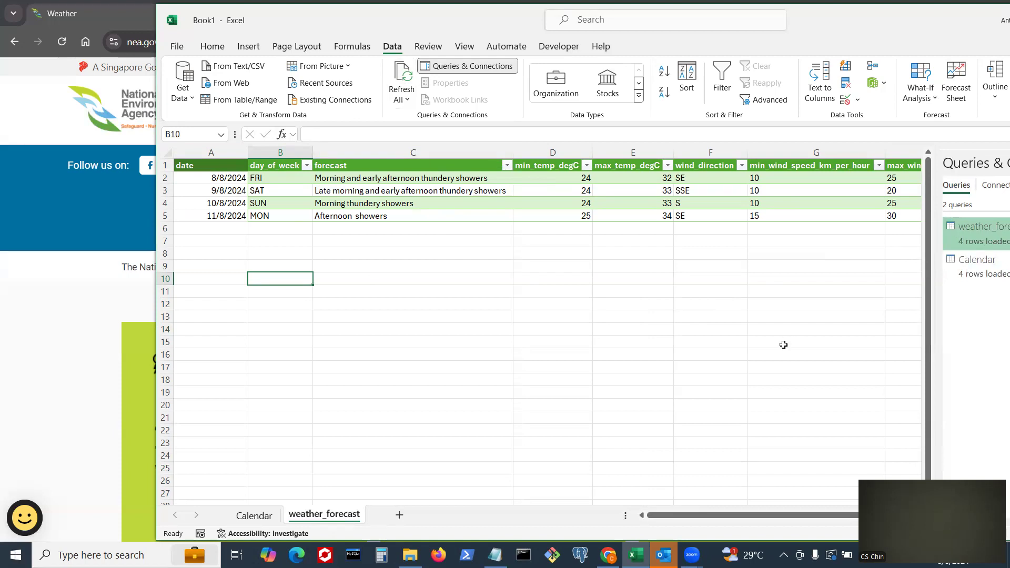
Step: Review the Calendar and weather_forecast queries in the Power Query Editor, close it and return to the weather_forecast sheet
{"action": "mouse_move", "coordinate": [993, 236]}
{"action": "mouse_move", "coordinate": [982, 268]}
{"action": "double_click", "coordinate": [965, 272]}
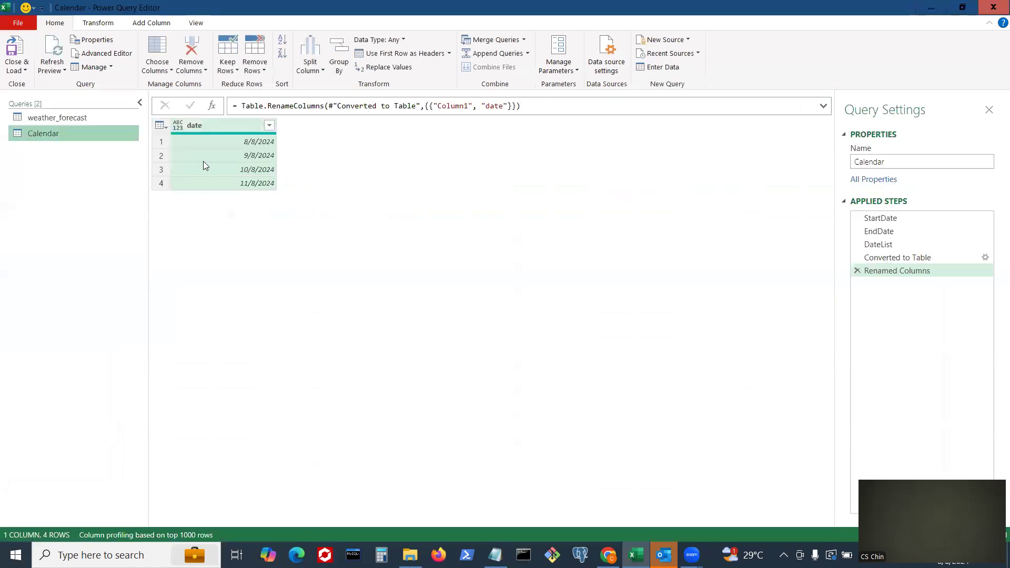
{"action": "left_click", "coordinate": [82, 119]}
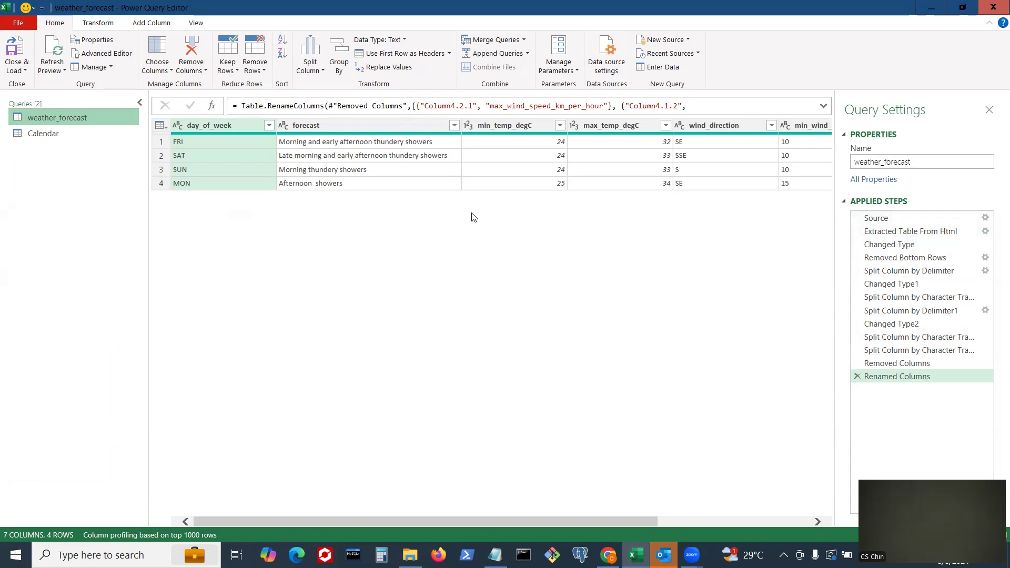
{"action": "left_click", "coordinate": [993, 8]}
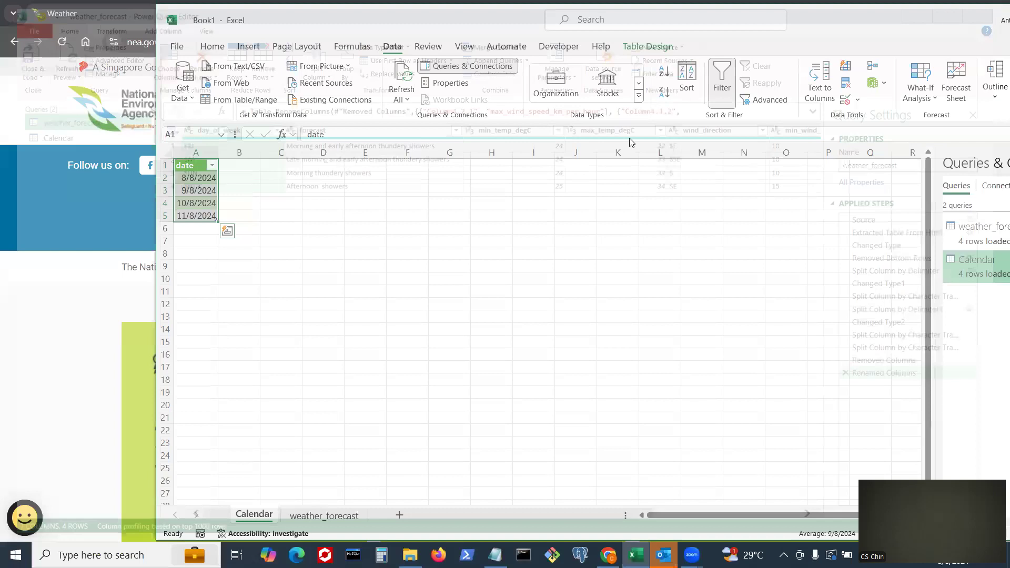
{"action": "left_click", "coordinate": [323, 516]}
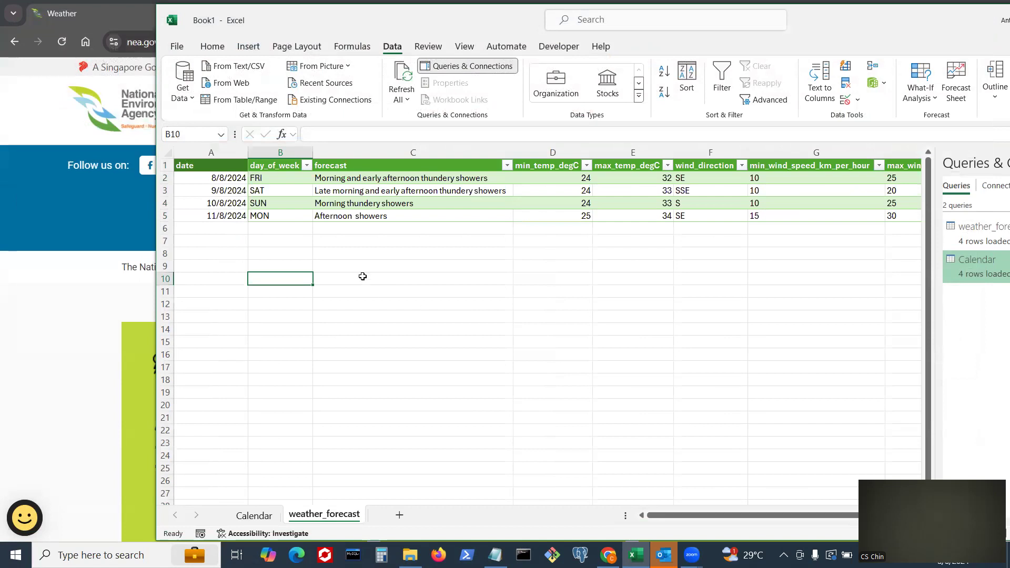
Step: Try the automatic refresh every 60 minutes in the weather_forecast query's connection properties, then switch it off and close the dialog
{"action": "left_click", "coordinate": [401, 72]}
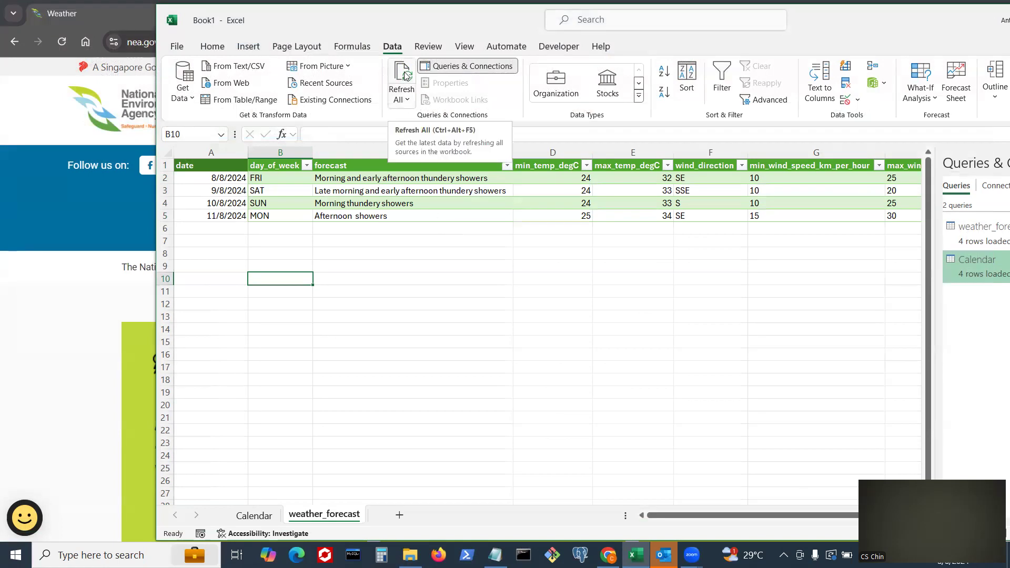
{"action": "left_click", "coordinate": [396, 207]}
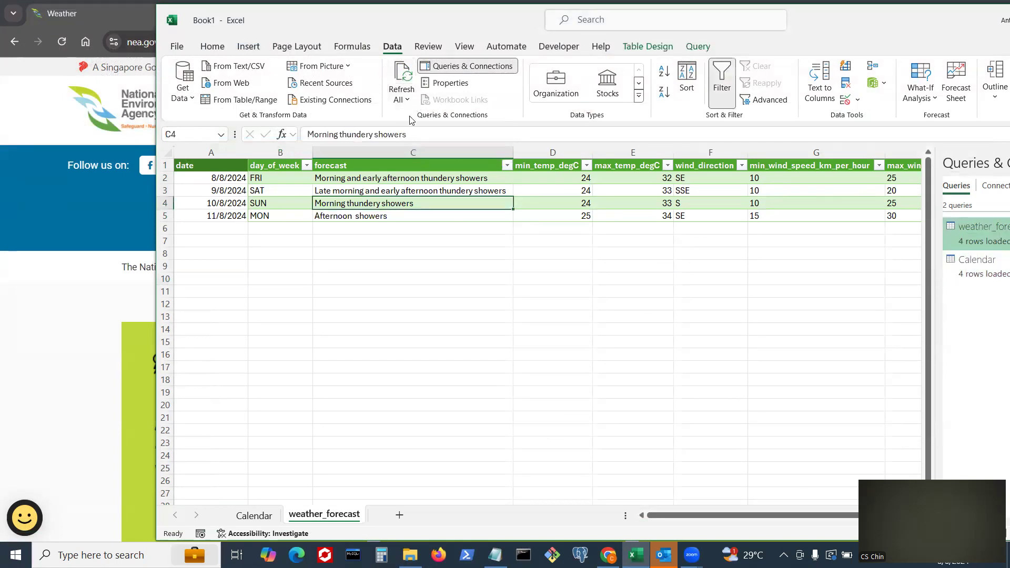
{"action": "left_click", "coordinate": [405, 99]}
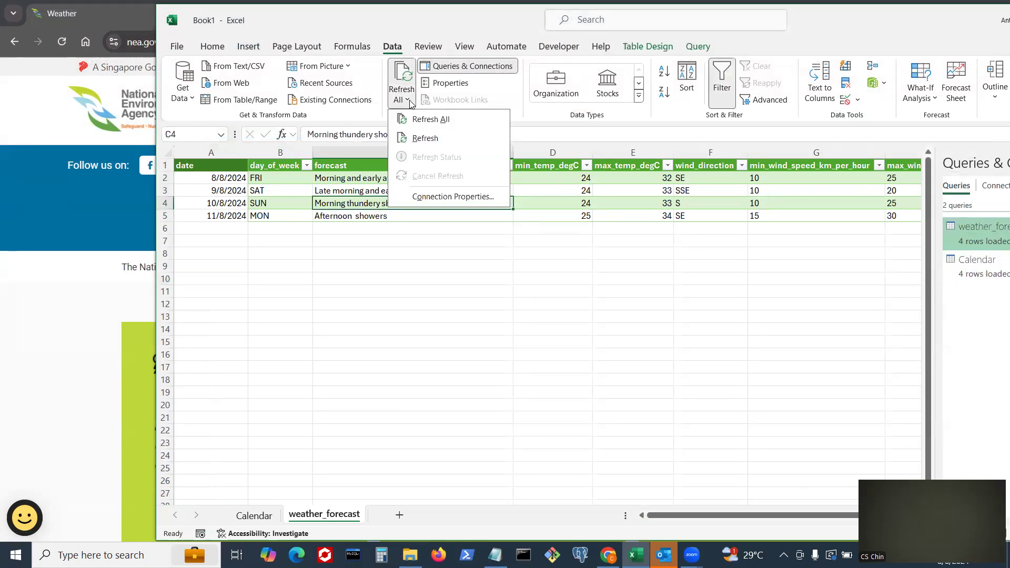
{"action": "left_click", "coordinate": [457, 197]}
{"action": "left_click", "coordinate": [738, 324]}
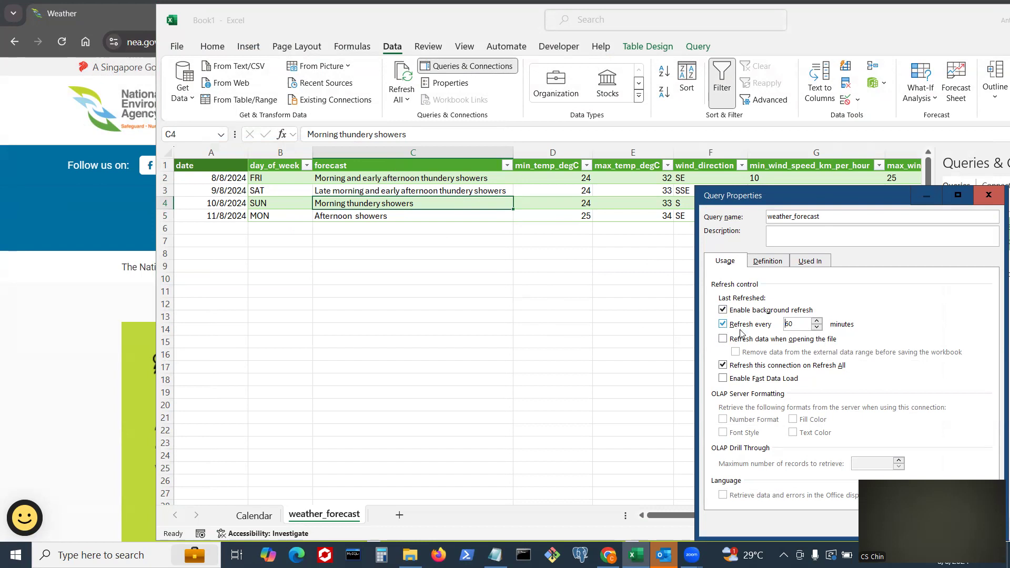
{"action": "left_click", "coordinate": [723, 324]}
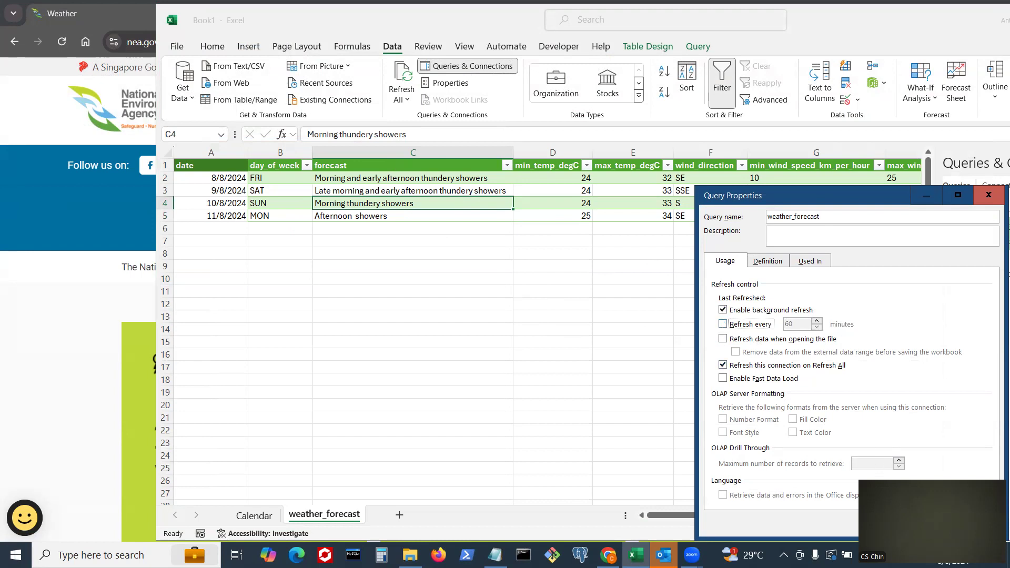
{"action": "left_click", "coordinate": [922, 523]}
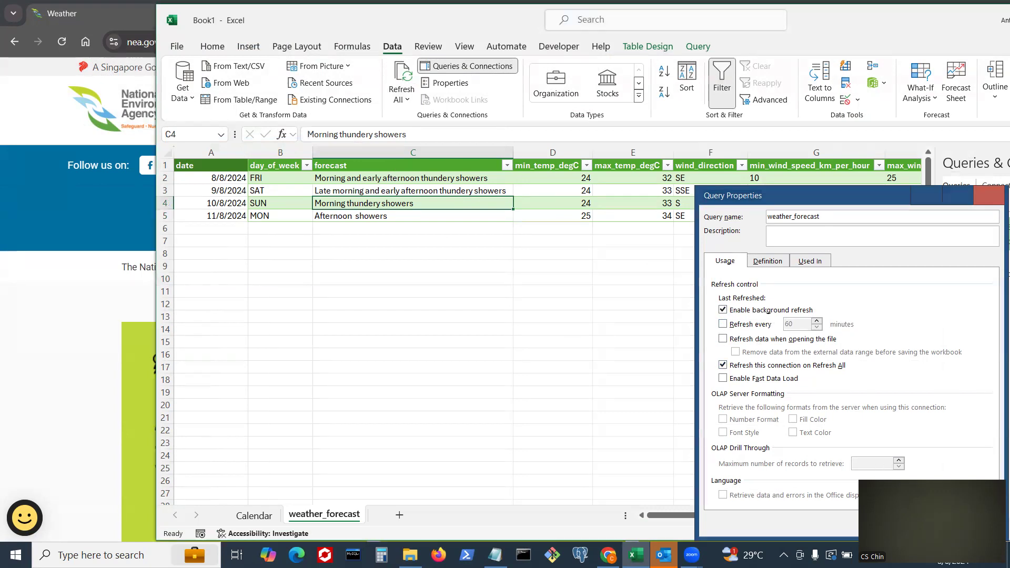
Step: Refresh all queries again and check the forecast table against the 4-day Outlook on the NEA weather page
{"action": "left_click", "coordinate": [401, 74]}
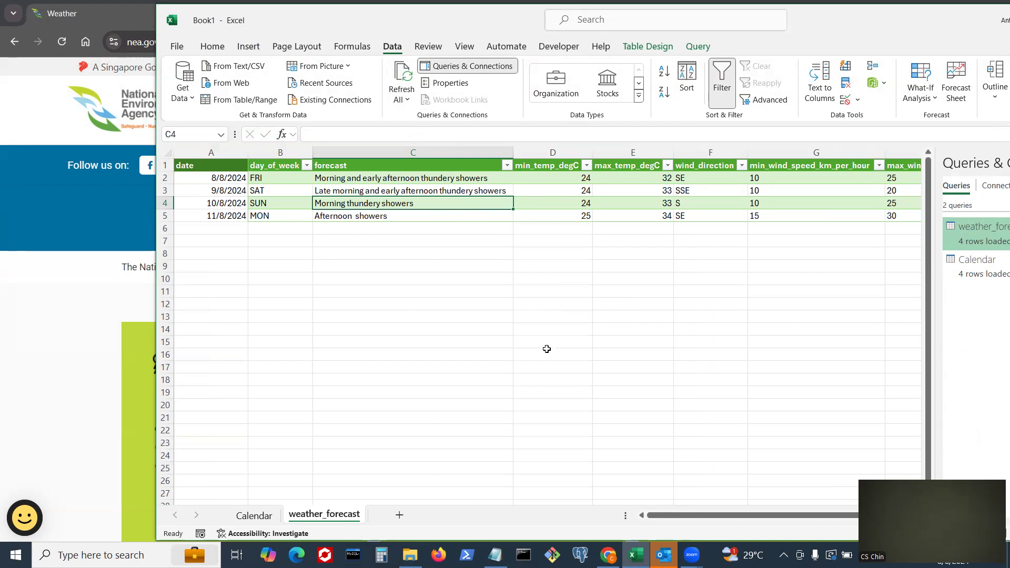
{"action": "left_click", "coordinate": [74, 330]}
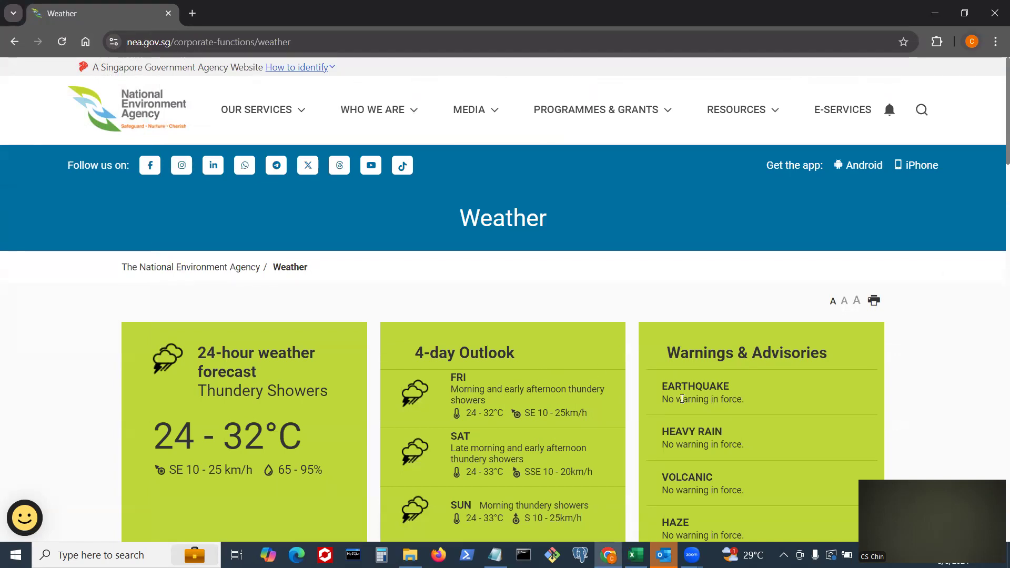
{"action": "left_click", "coordinate": [635, 555]}
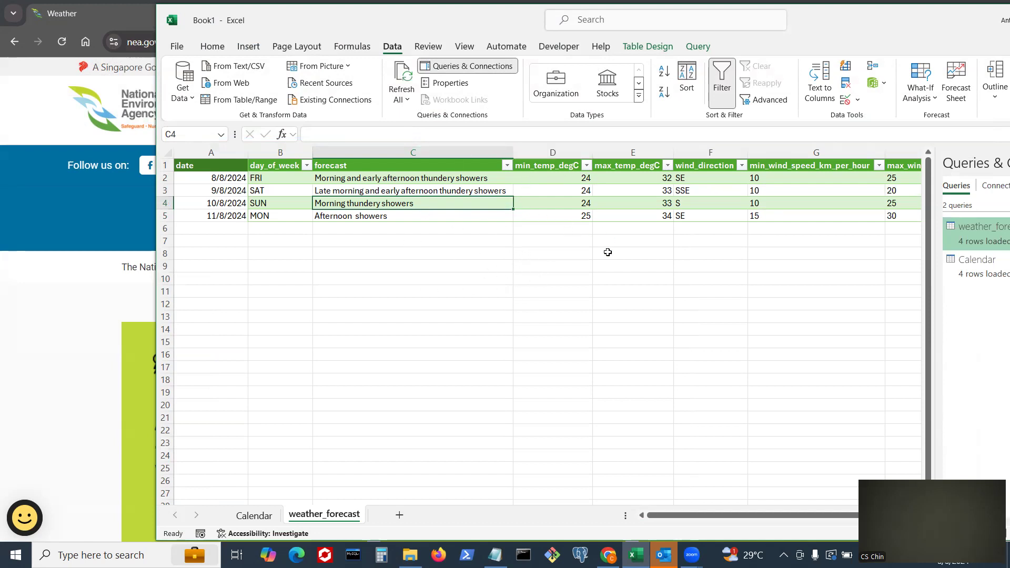
{"action": "left_click_drag", "start_coordinate": [714, 516], "coordinate": [678, 521]}
{"action": "left_click", "coordinate": [586, 21]}
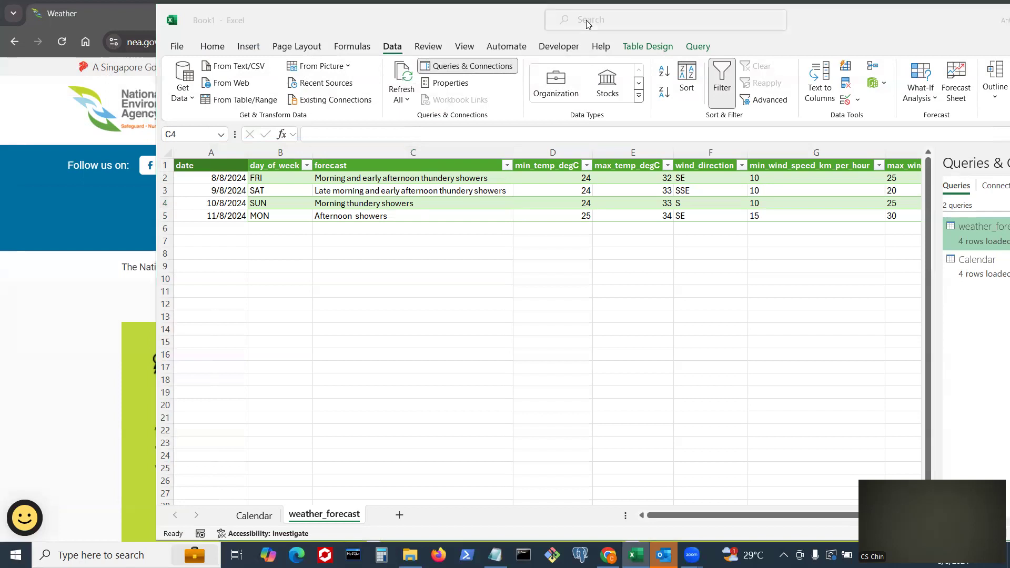